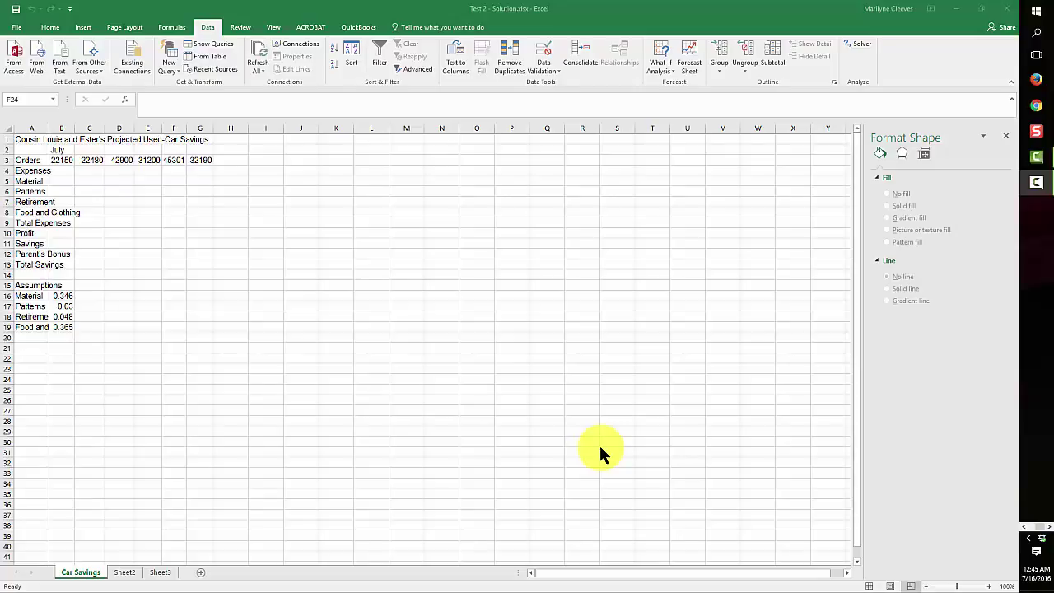
# Apply the Office theme to the workbook
pyautogui.click(126, 25)
pyautogui.click(15, 56)
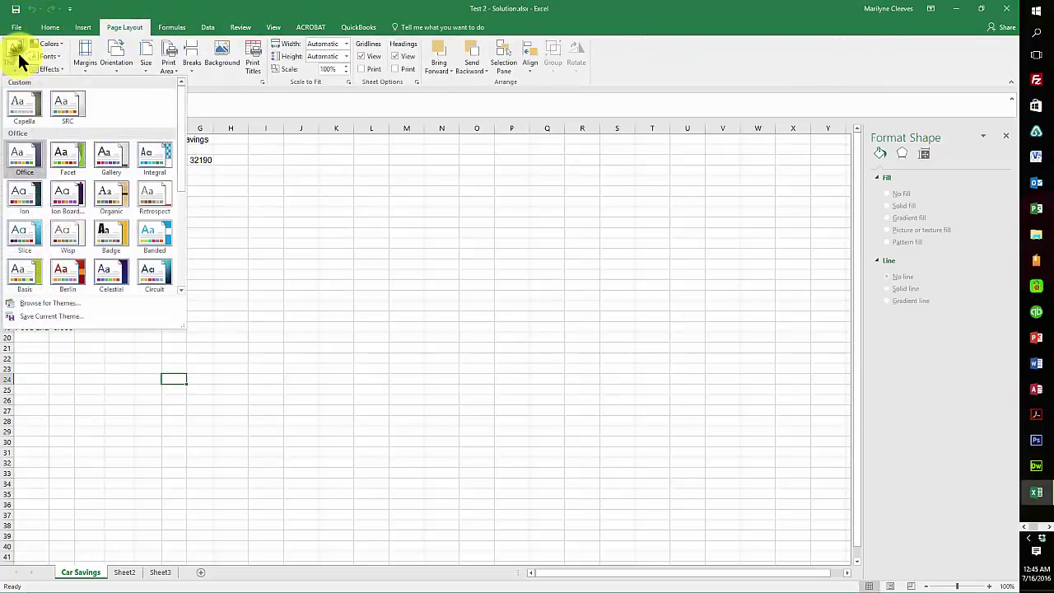
pyautogui.click(21, 161)
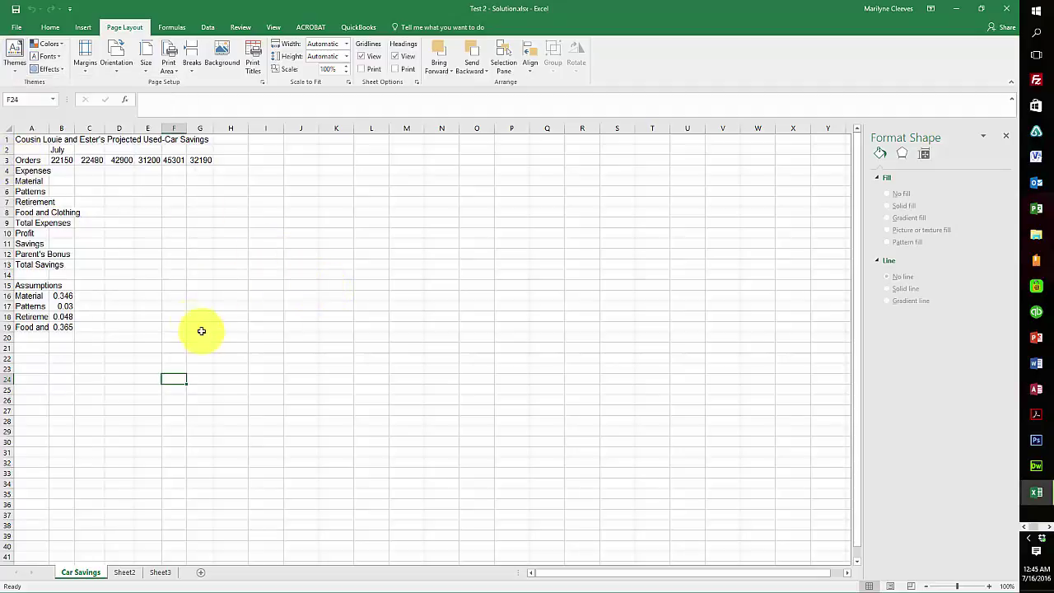
# Check the first sheet's name and the font used across all of its cells
pyautogui.doubleClick(78, 574)
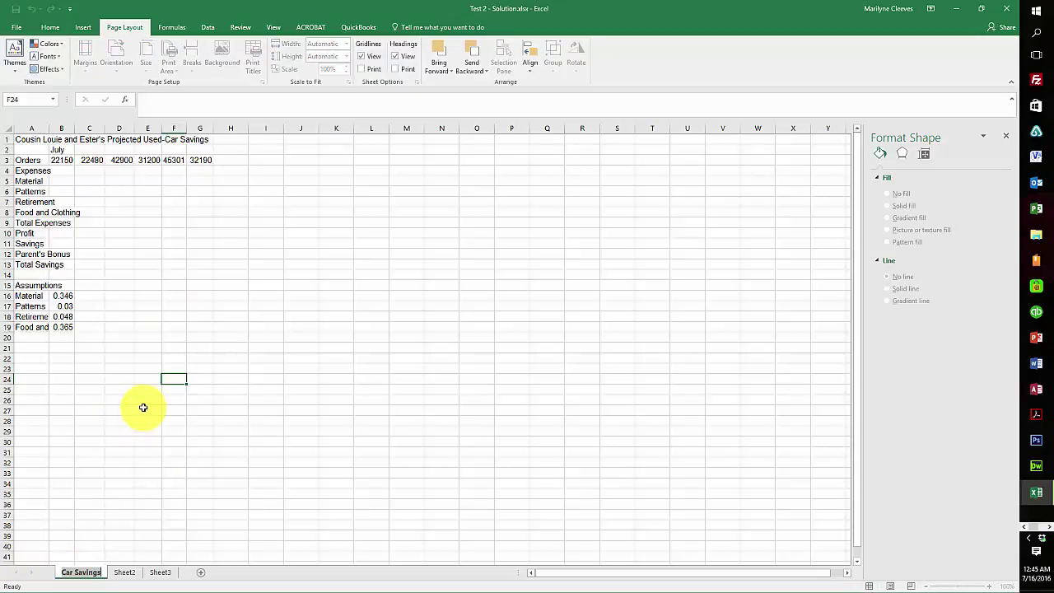
pyautogui.click(173, 201)
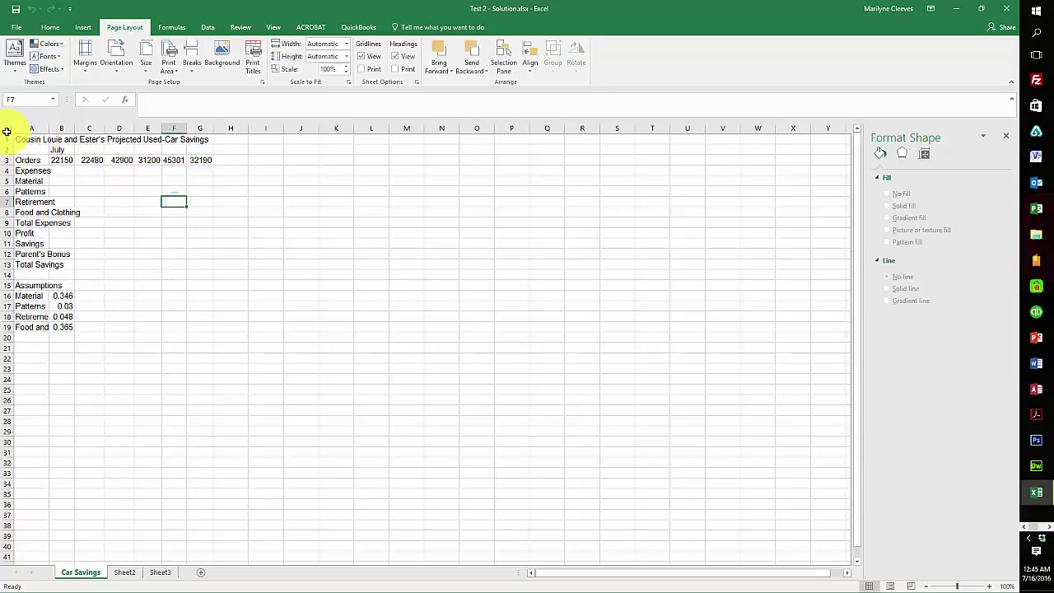
pyautogui.click(6, 131)
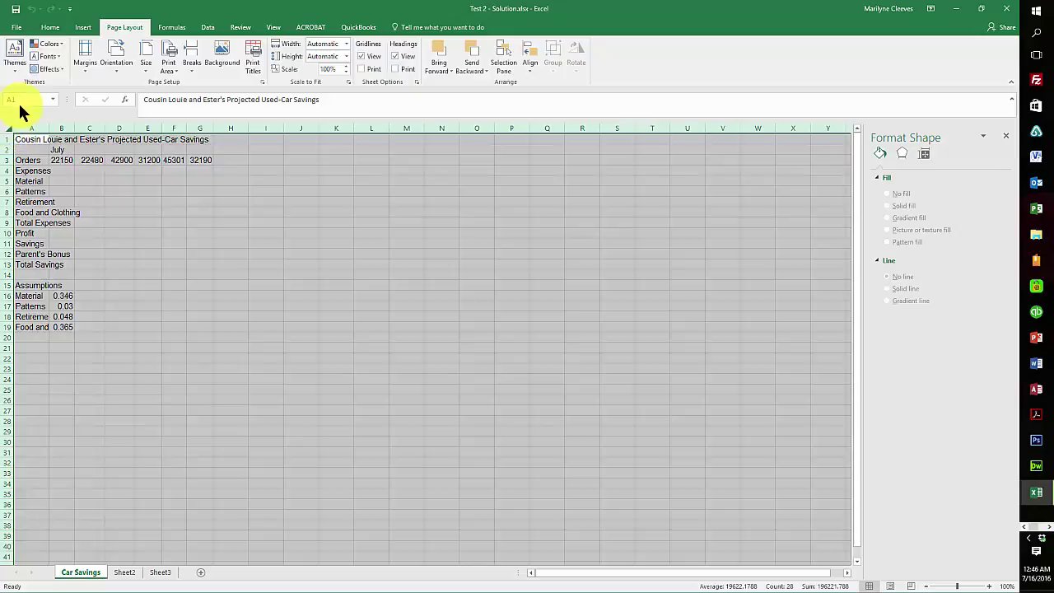
pyautogui.click(48, 26)
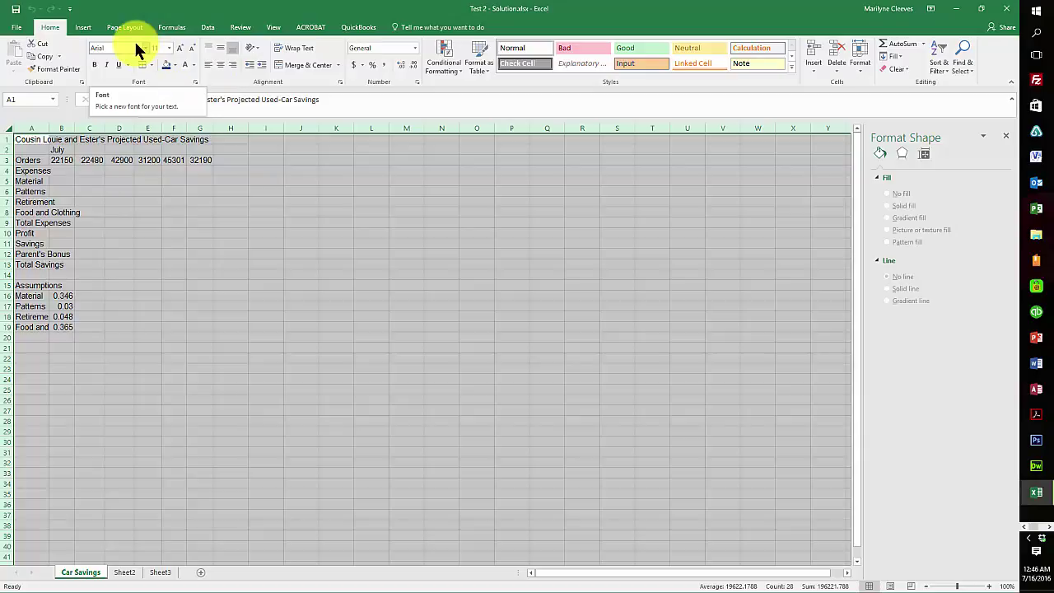
pyautogui.click(119, 509)
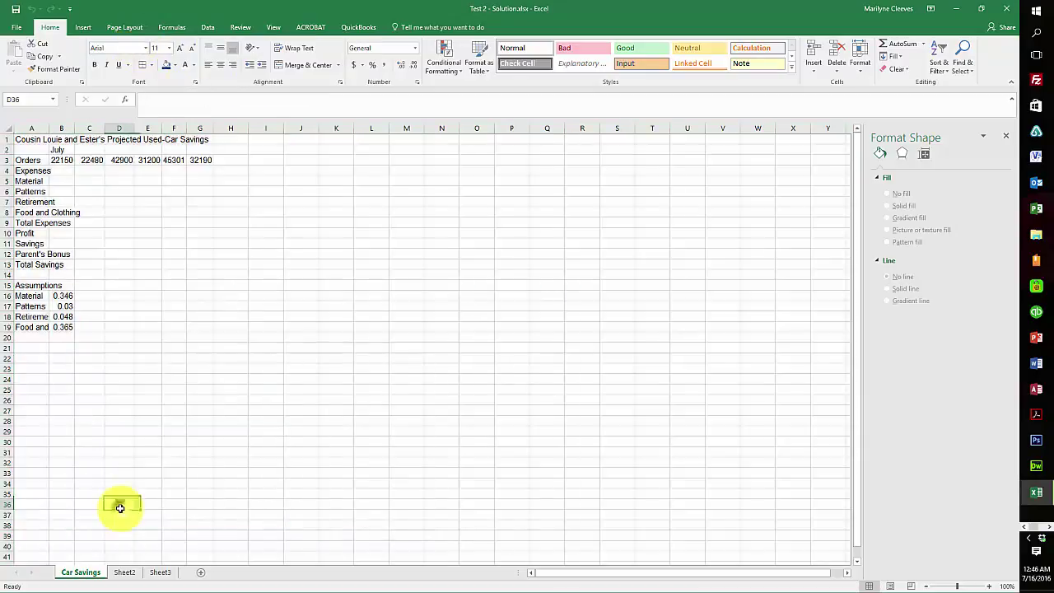
# Colour the Car Savings sheet tab with a darker blue theme shade
pyautogui.rightClick(89, 574)
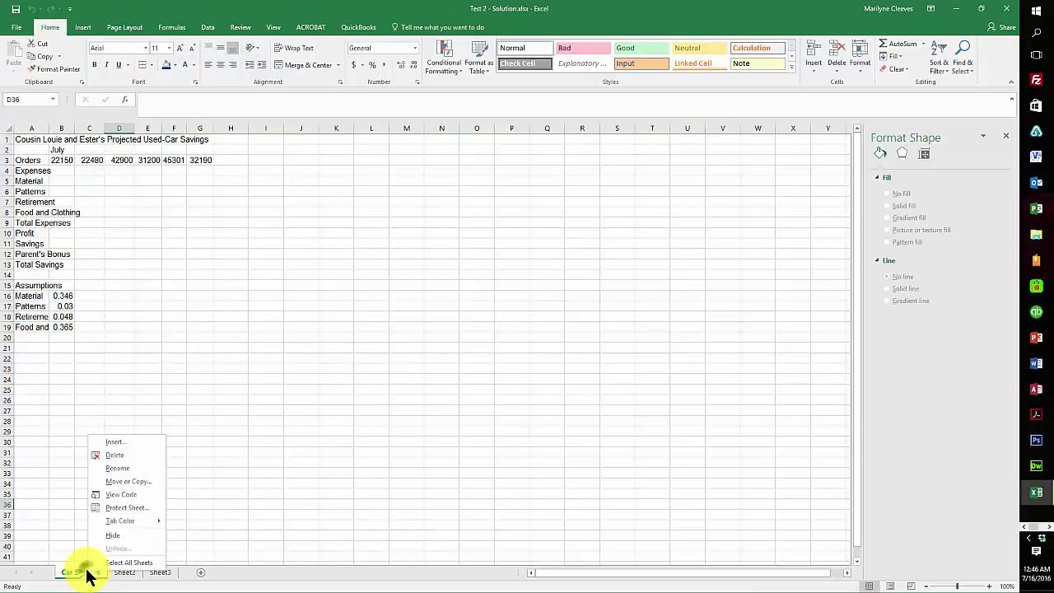
pyautogui.moveTo(113, 524)
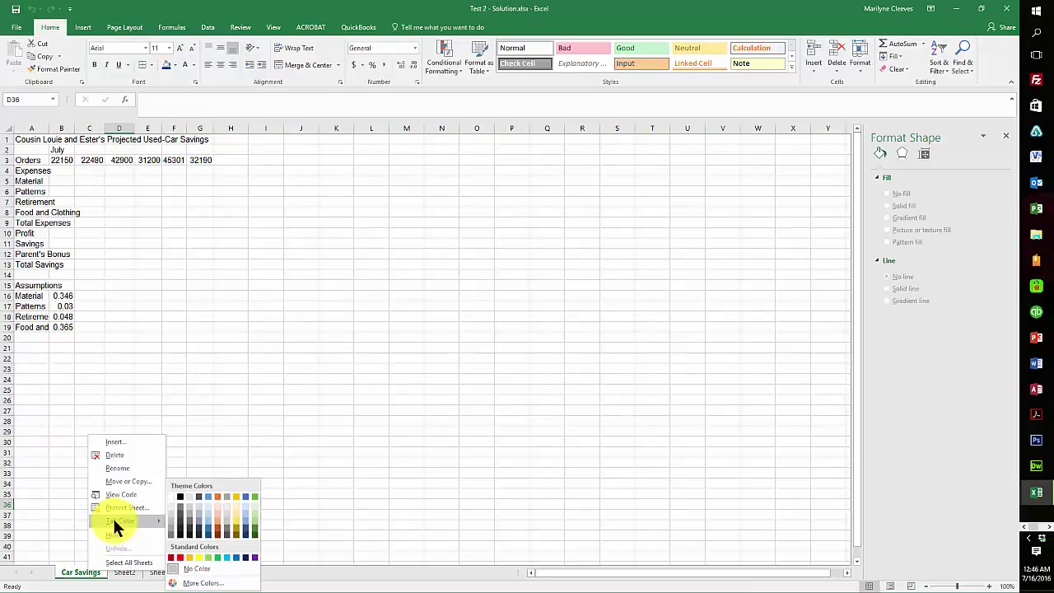
pyautogui.click(205, 525)
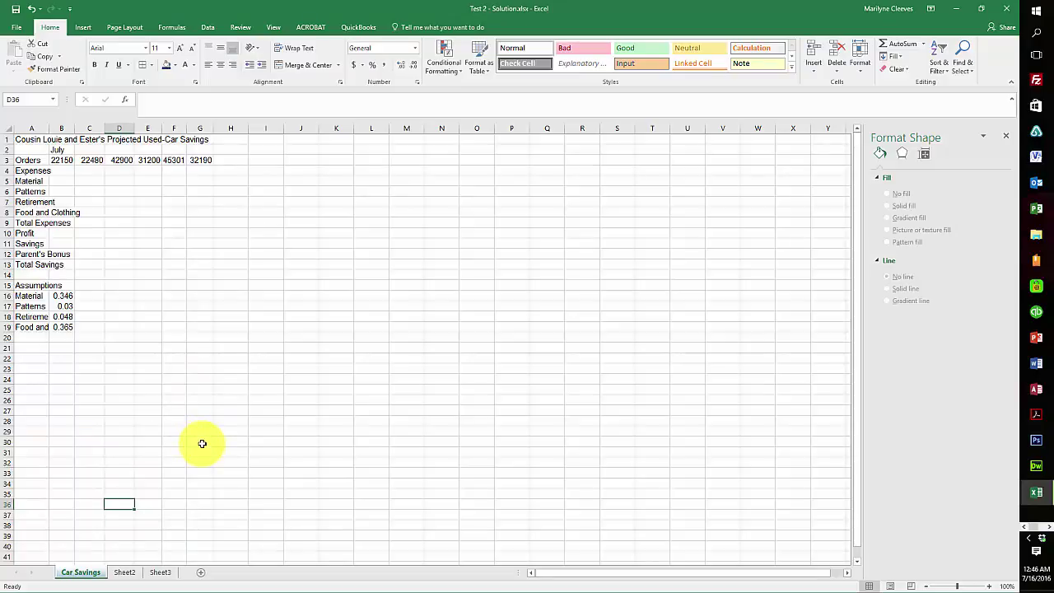
# Fill the month series from July in B2 across to December in G2
pyautogui.click(57, 150)
pyautogui.write('July')
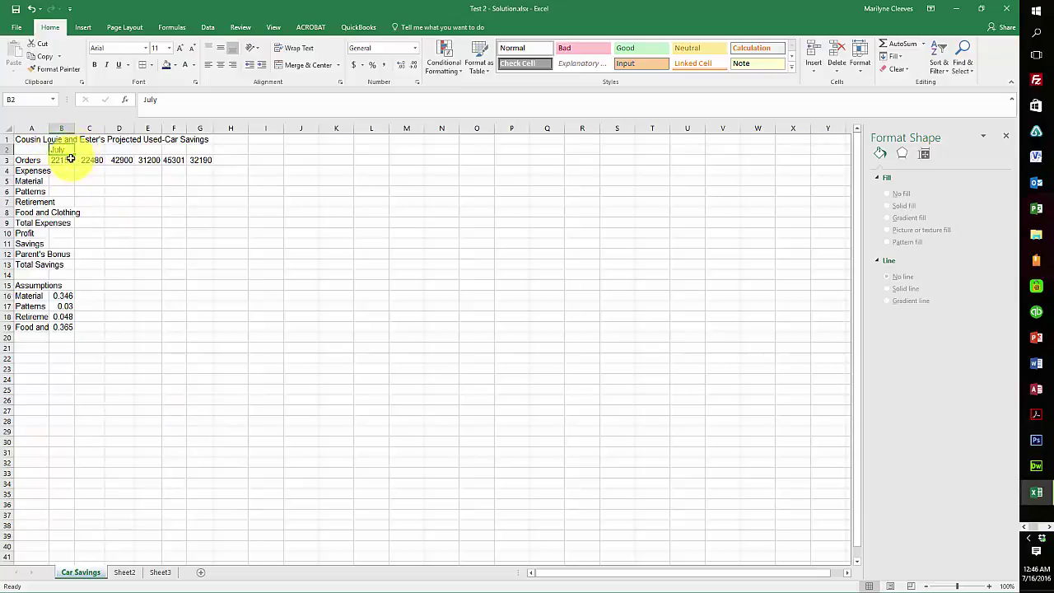
pyautogui.hotkey('ctrl', 'Return')
pyautogui.moveTo(75, 155); pyautogui.dragTo(204, 154)
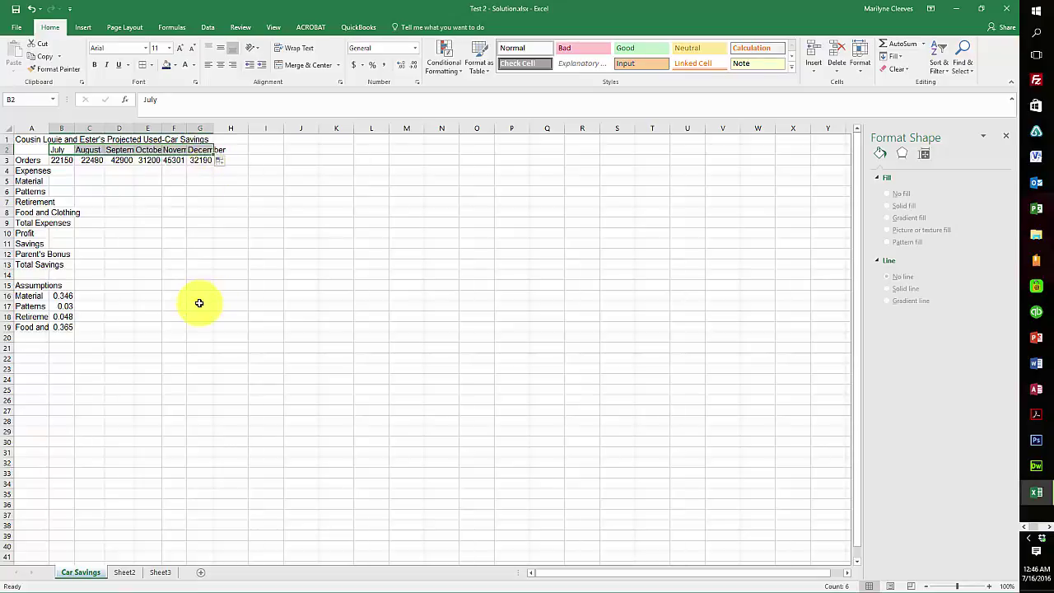
# Enter the heading Total in H2, beside the December heading
pyautogui.click(228, 150)
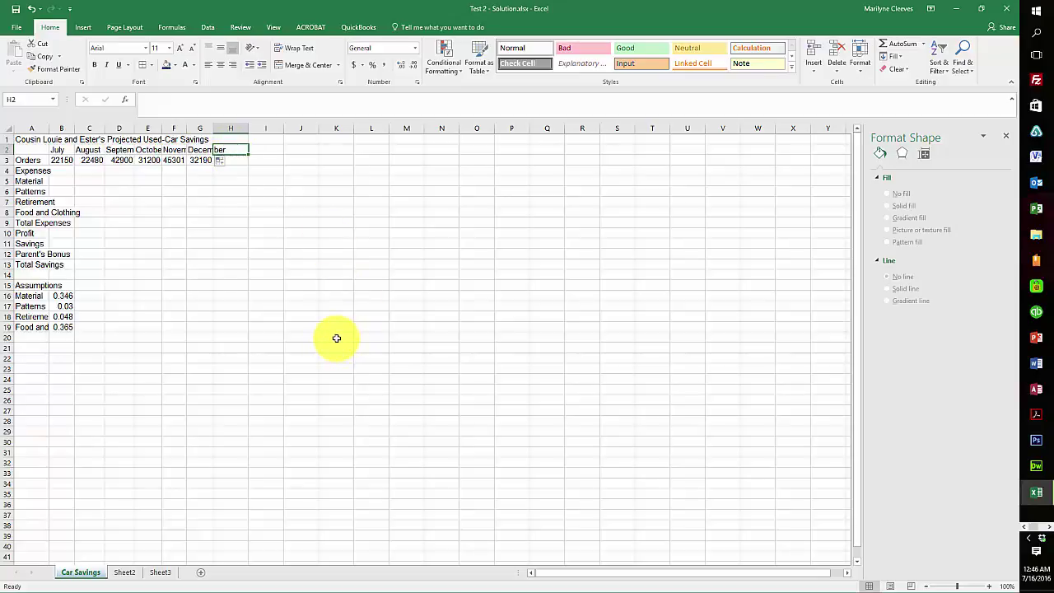
pyautogui.write('T')
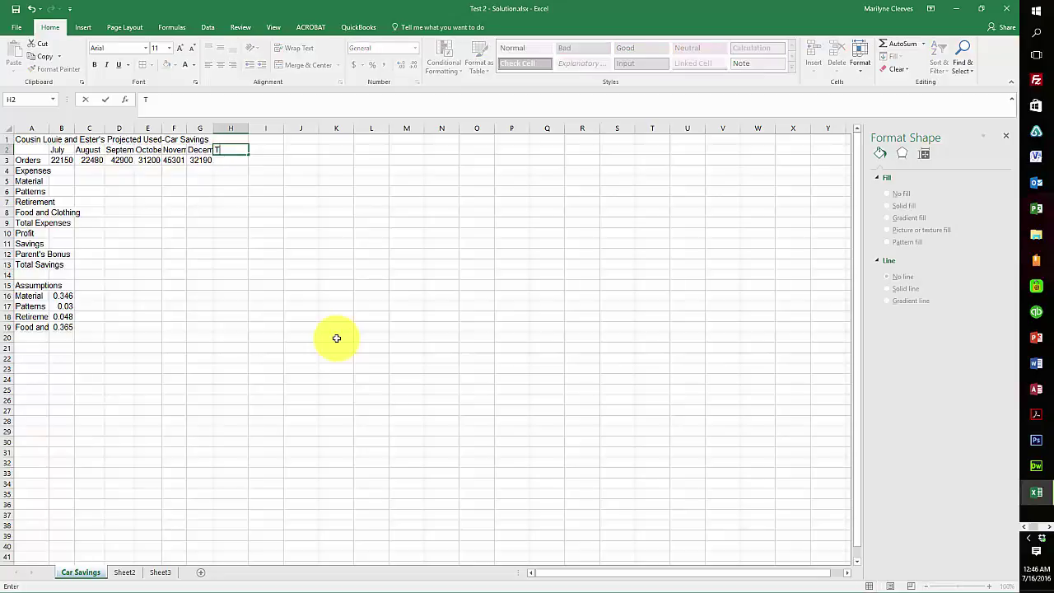
pyautogui.write('otal')
pyautogui.press('Return')
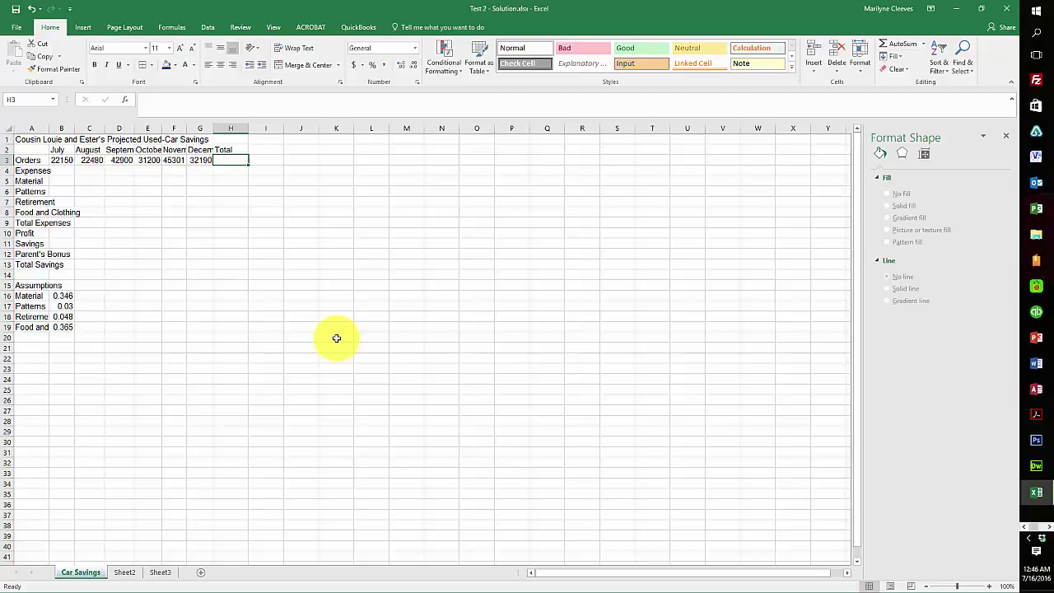
# Angle the headings in B2:H2 counterclockwise
pyautogui.click(55, 149)
pyautogui.moveTo(55, 148); pyautogui.dragTo(228, 149)
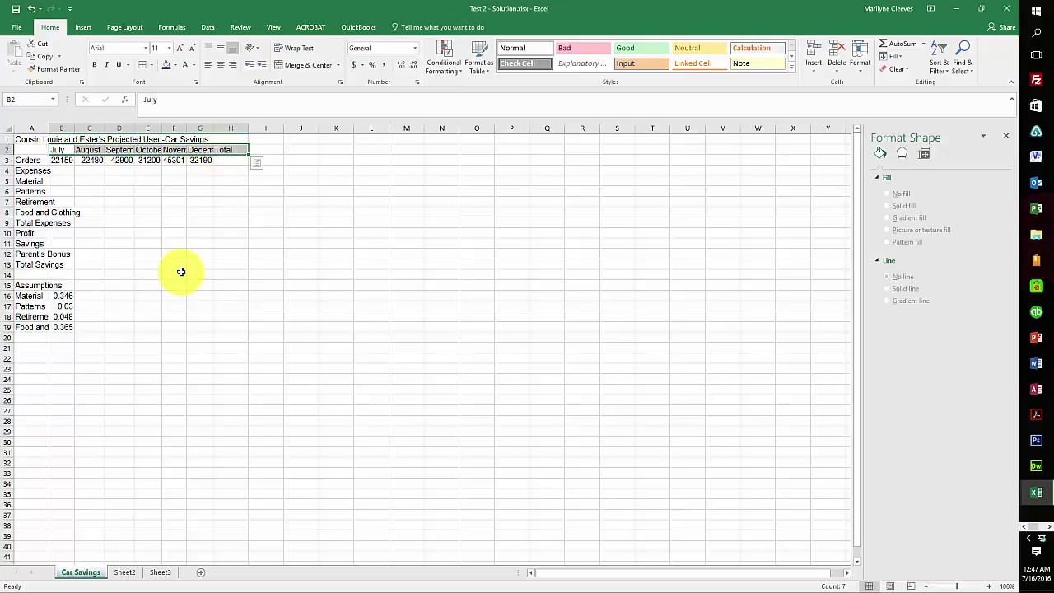
pyautogui.click(252, 51)
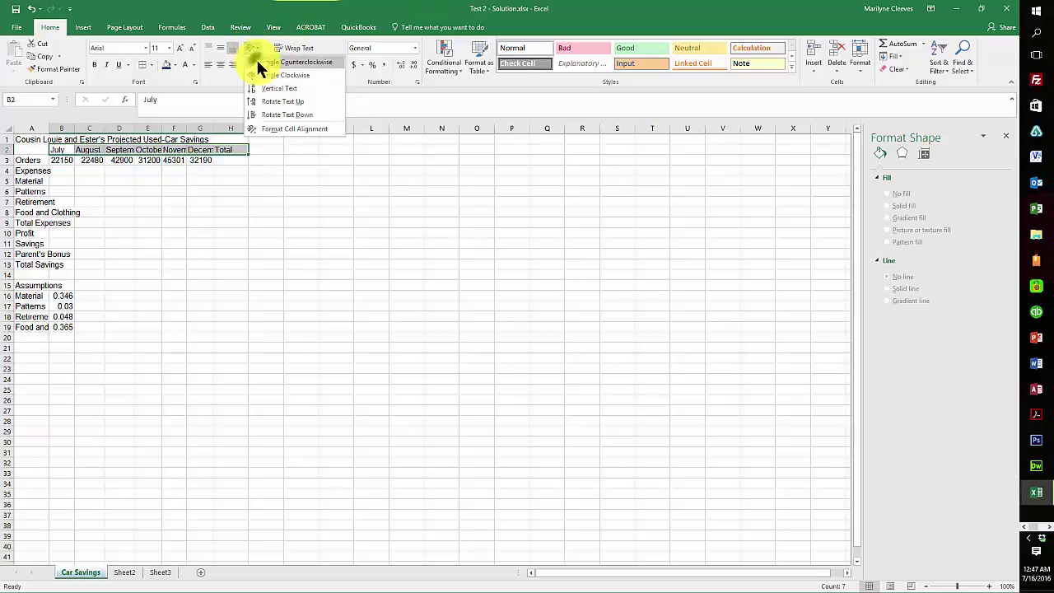
pyautogui.click(259, 62)
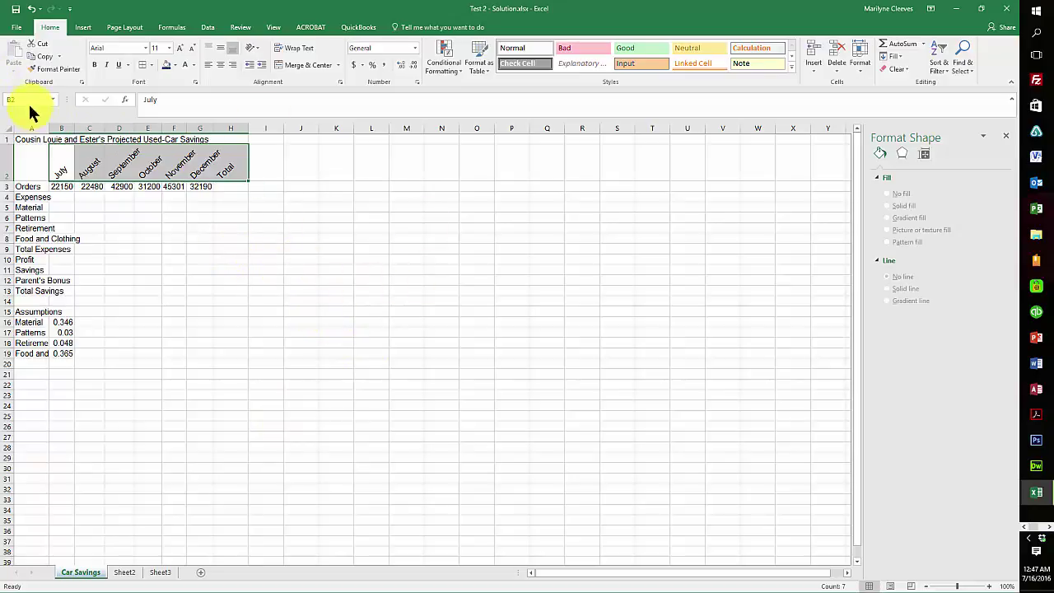
# Widen columns B through G equally to more than twice their width, and widen column A to fit its row labels
pyautogui.moveTo(63, 125); pyautogui.dragTo(203, 124)
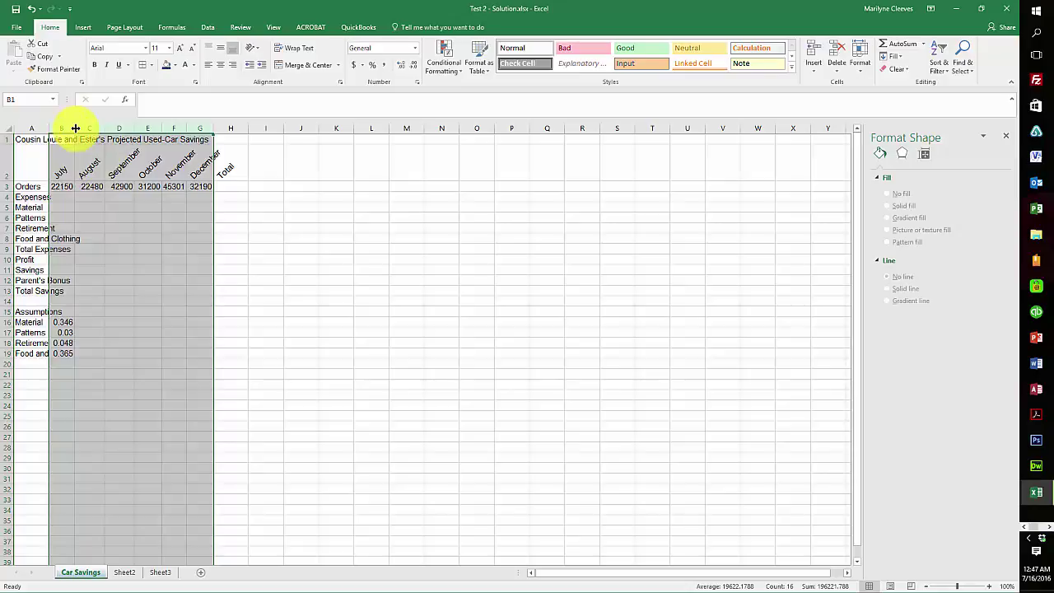
pyautogui.moveTo(75, 129); pyautogui.dragTo(75, 129)
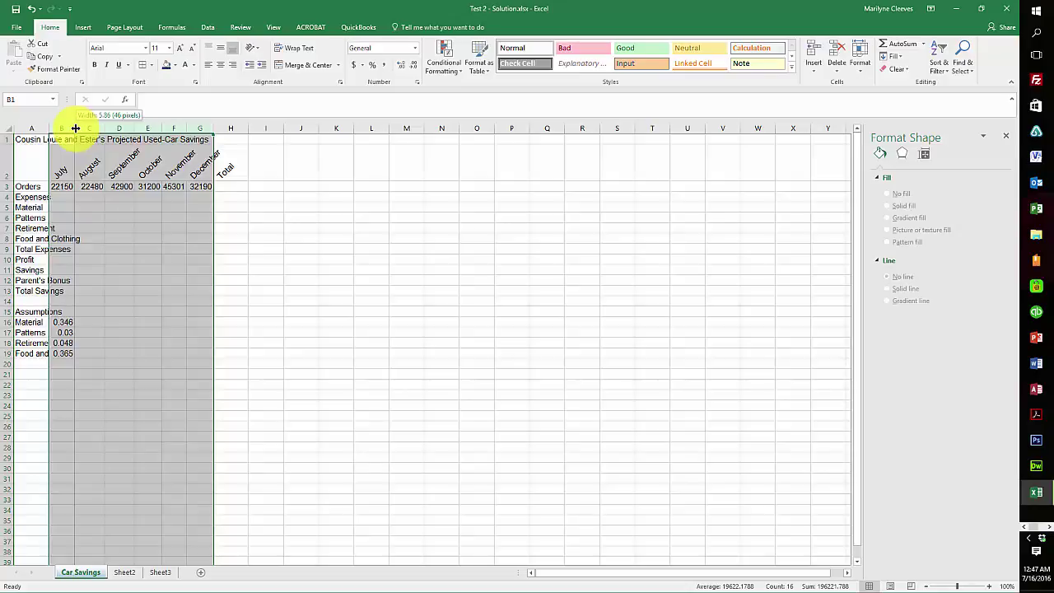
pyautogui.moveTo(75, 128); pyautogui.dragTo(118, 129)
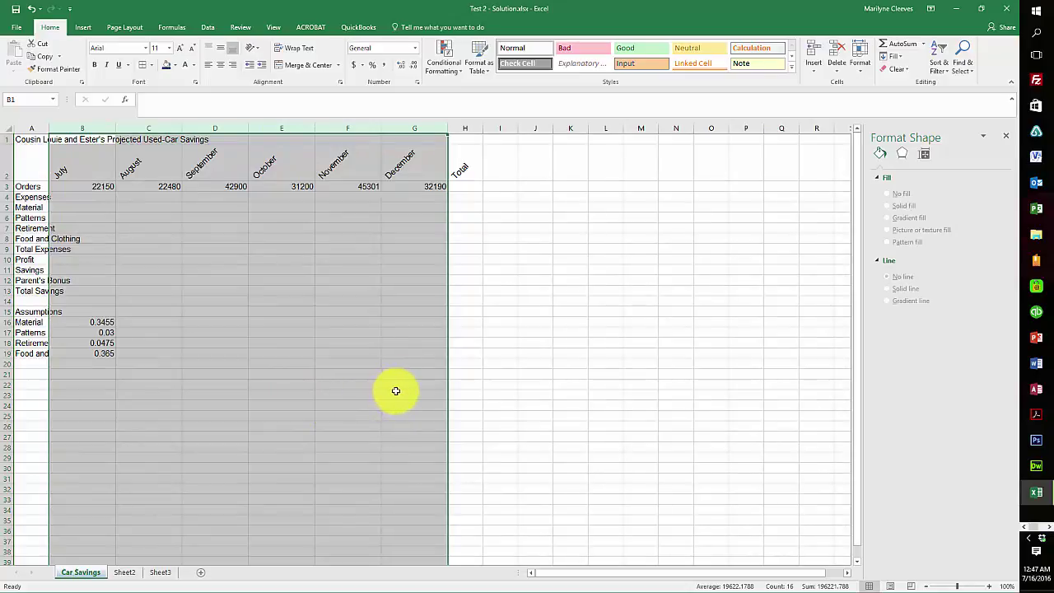
pyautogui.click(29, 127)
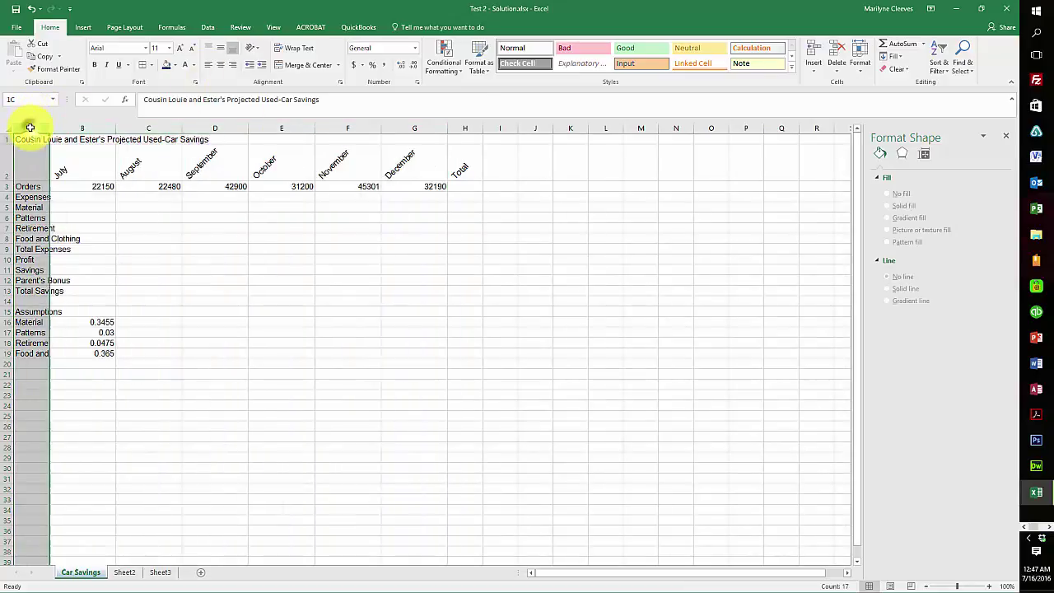
pyautogui.moveTo(49, 127); pyautogui.dragTo(112, 134)
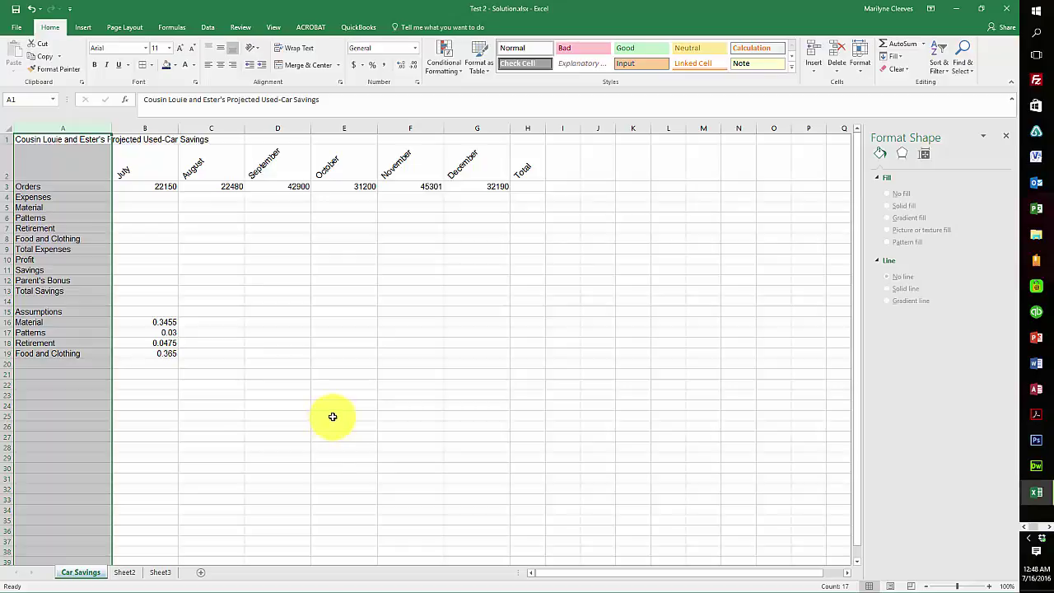
# Merge and center the worksheet title across A1:H1 and format it in 16-point bold
pyautogui.moveTo(68, 137); pyautogui.dragTo(516, 137)
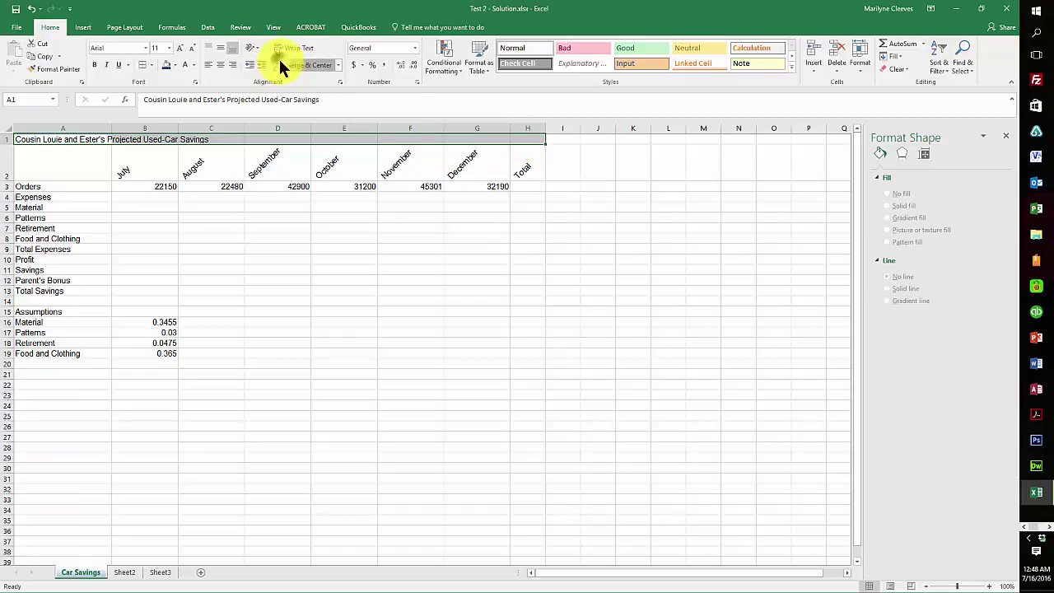
pyautogui.click(281, 66)
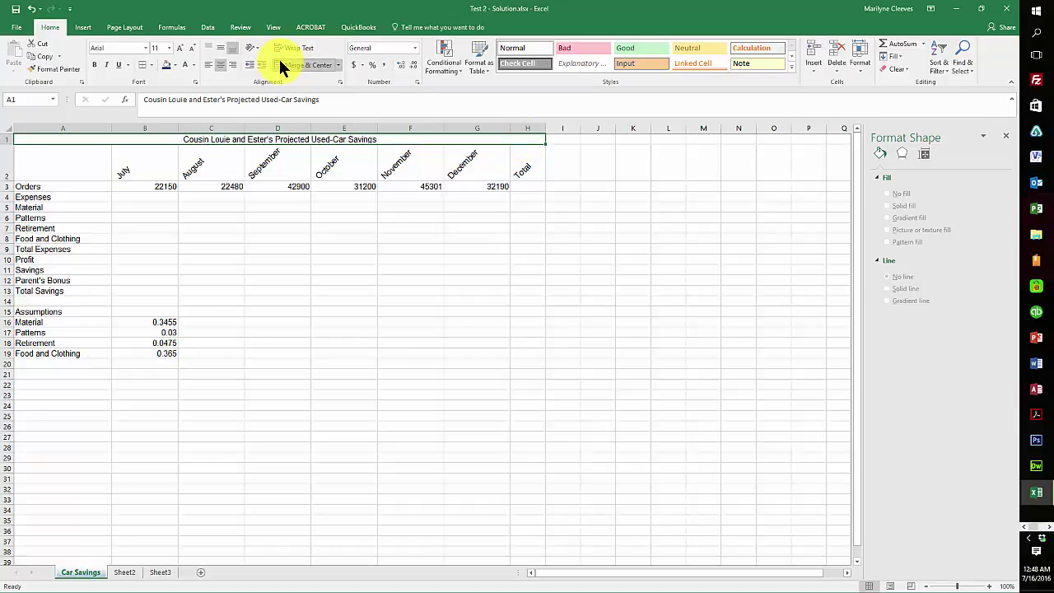
pyautogui.click(180, 47)
pyautogui.click(180, 48)
pyautogui.click(182, 49)
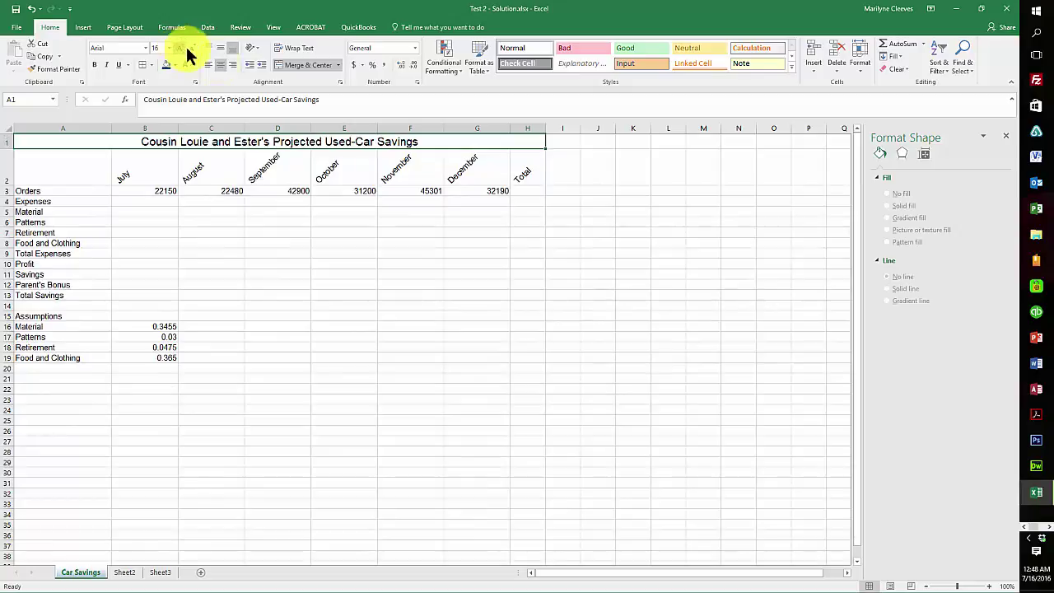
pyautogui.click(94, 65)
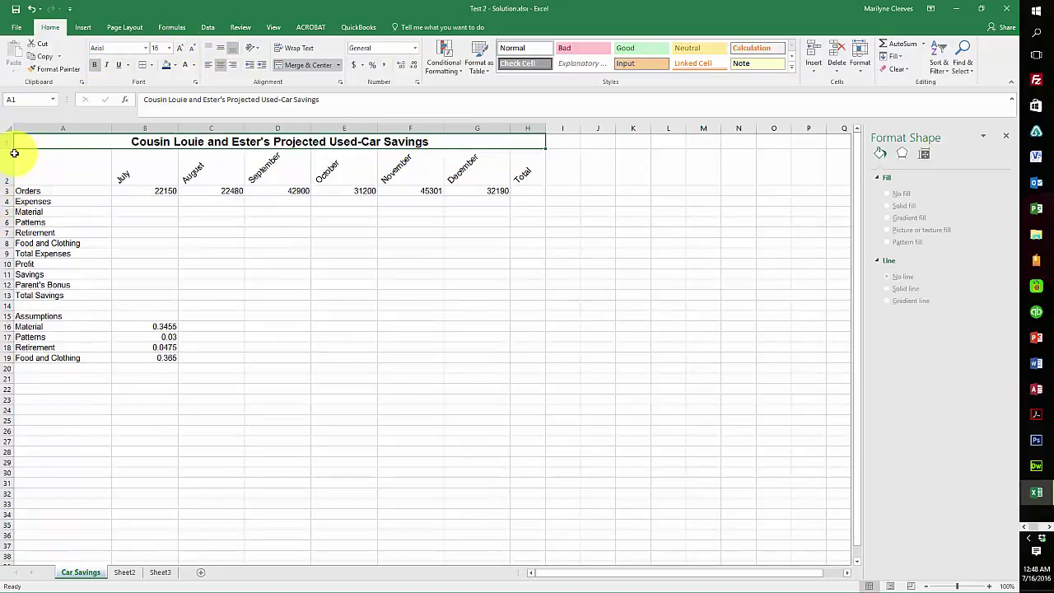
# Make the title row about twice as tall, with a light blue fill and vertically centered text
pyautogui.moveTo(10, 147); pyautogui.dragTo(15, 164)
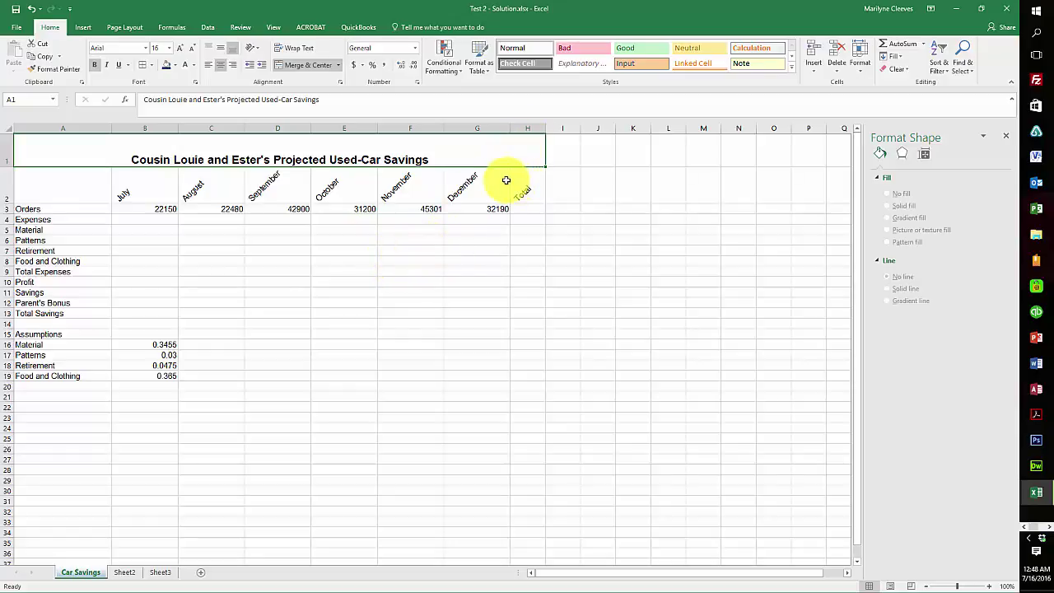
pyautogui.click(174, 66)
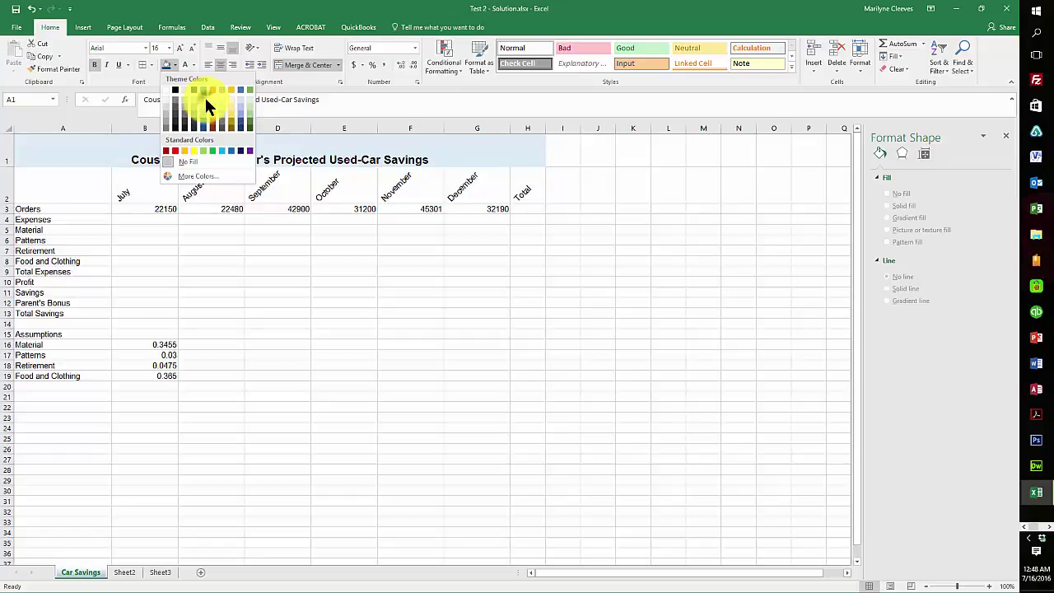
pyautogui.click(204, 95)
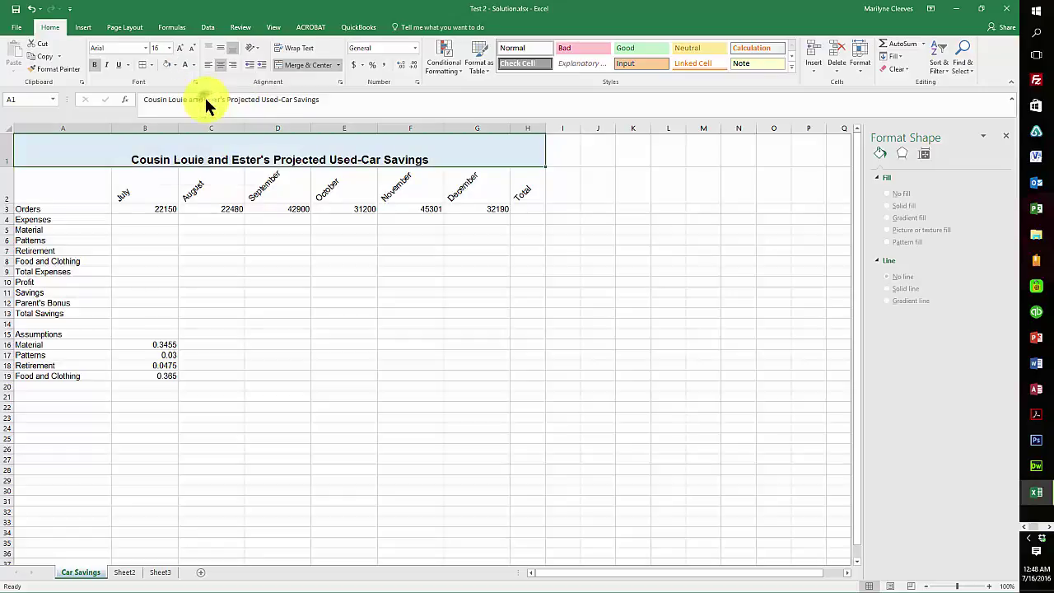
pyautogui.click(218, 44)
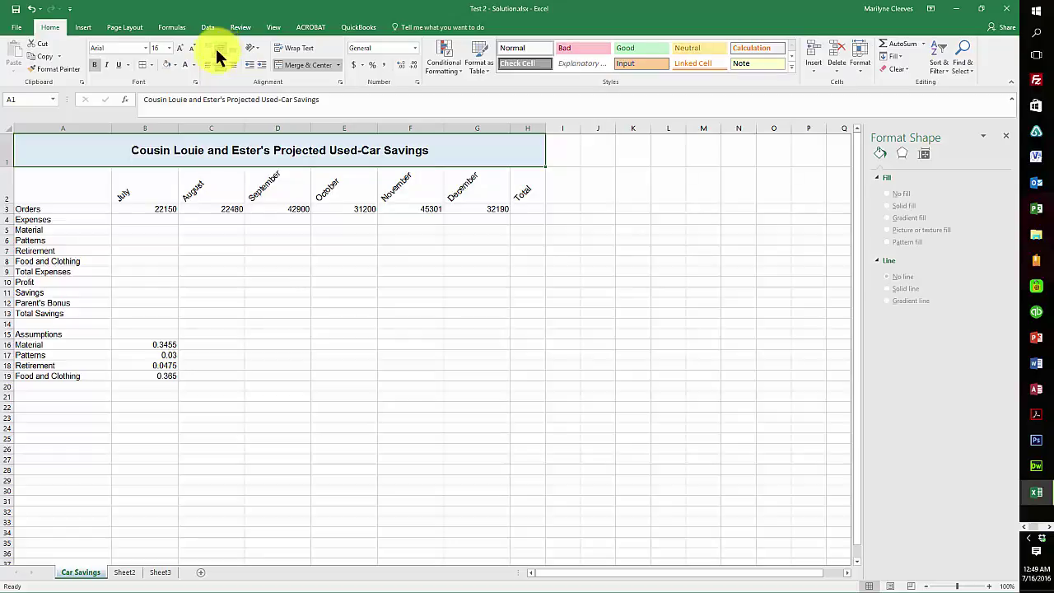
# Format the heading row A2:H2 in 10-point bold with a dark blue theme font color
pyautogui.moveTo(49, 192); pyautogui.dragTo(534, 191)
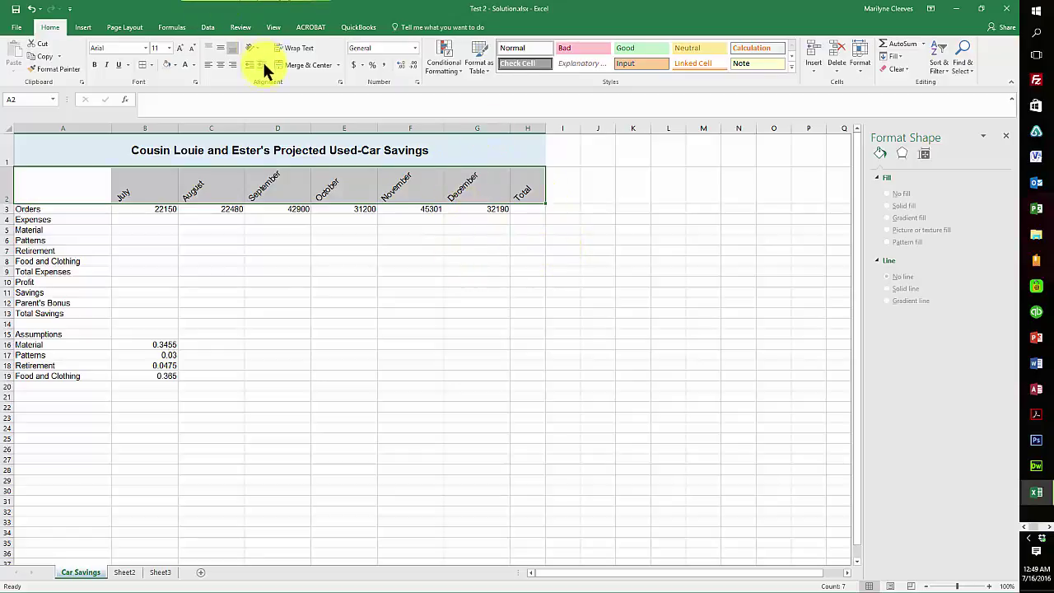
pyautogui.click(191, 47)
pyautogui.click(93, 65)
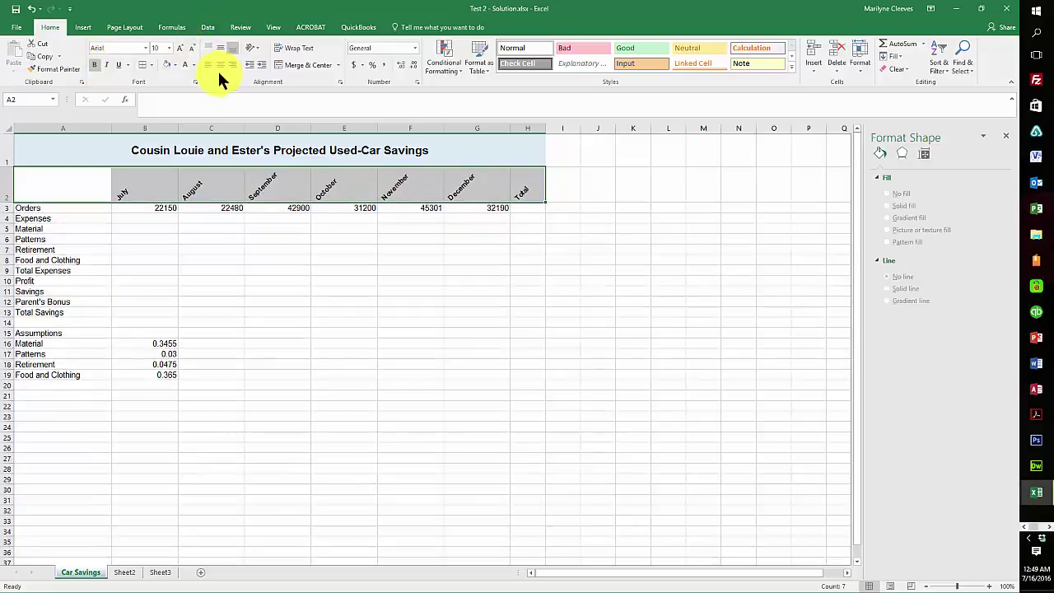
pyautogui.click(195, 66)
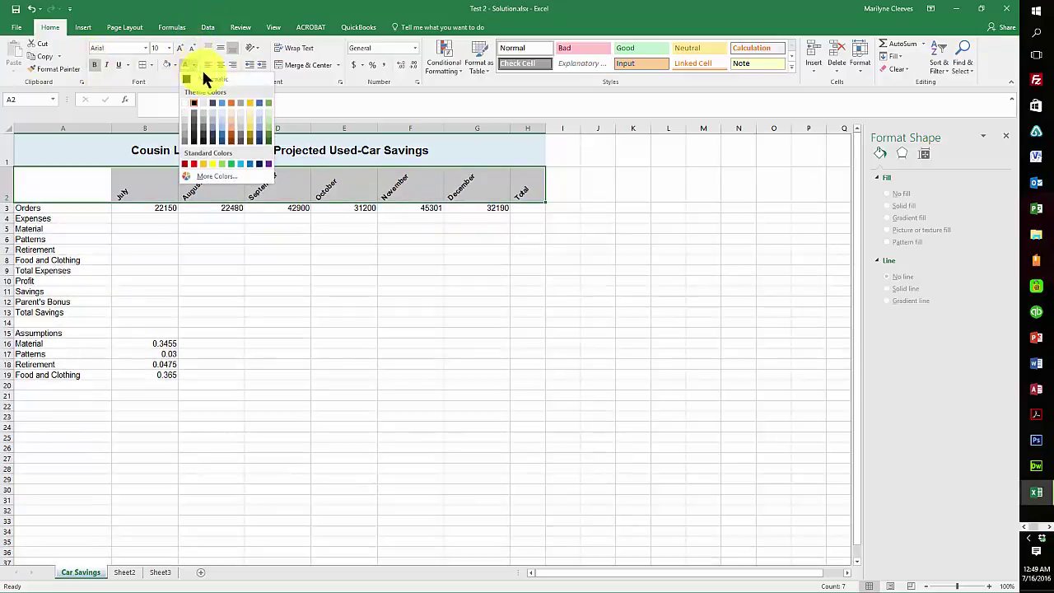
pyautogui.click(256, 135)
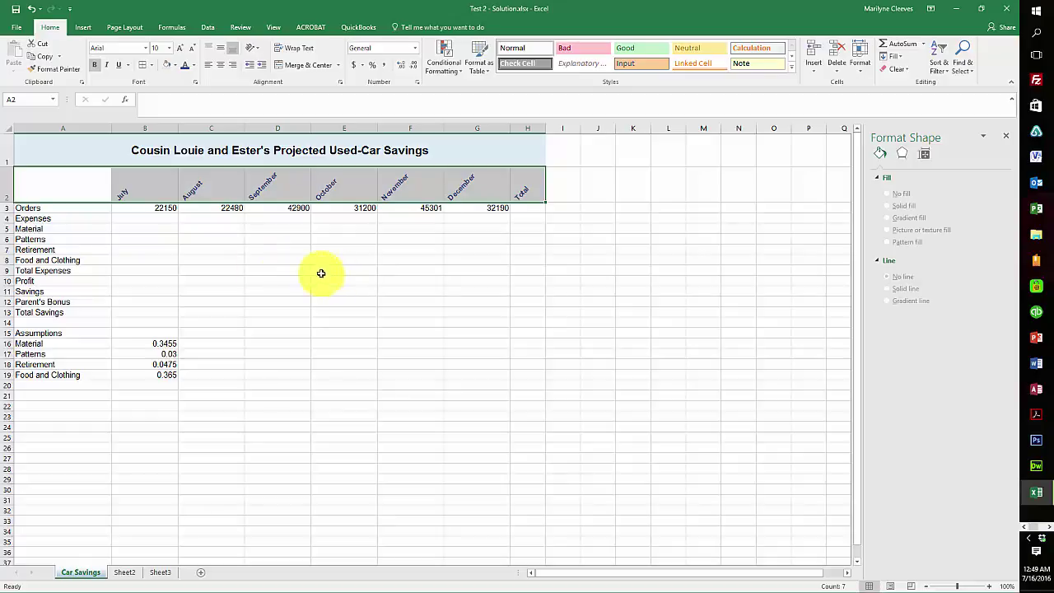
pyautogui.click(151, 65)
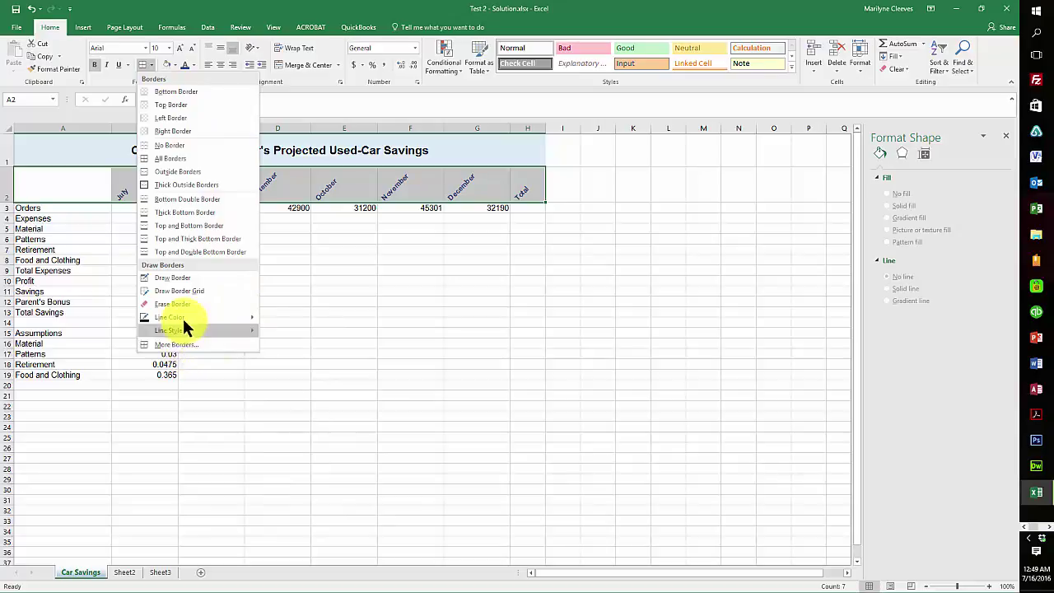
pyautogui.moveTo(182, 322)
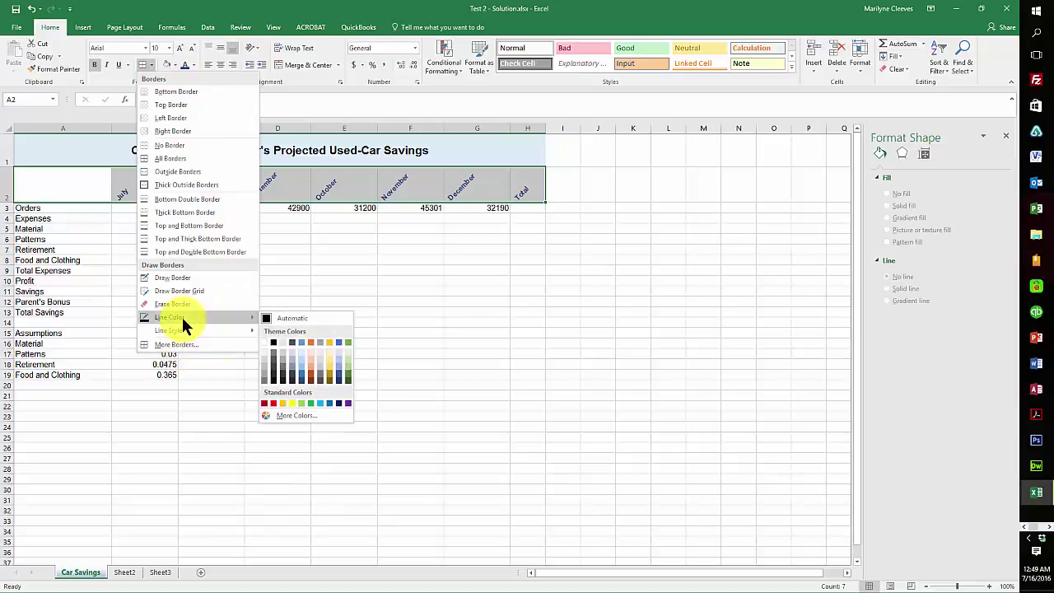
pyautogui.click(298, 373)
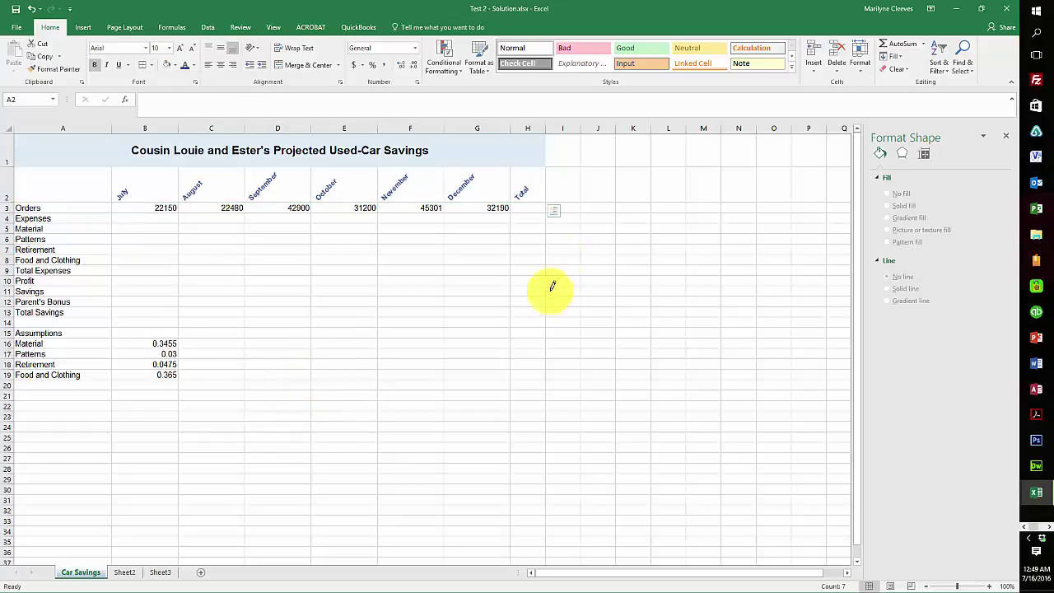
# Add a thin solid bottom border in a darker blue theme color to the heading row A2:H2
pyautogui.click(151, 66)
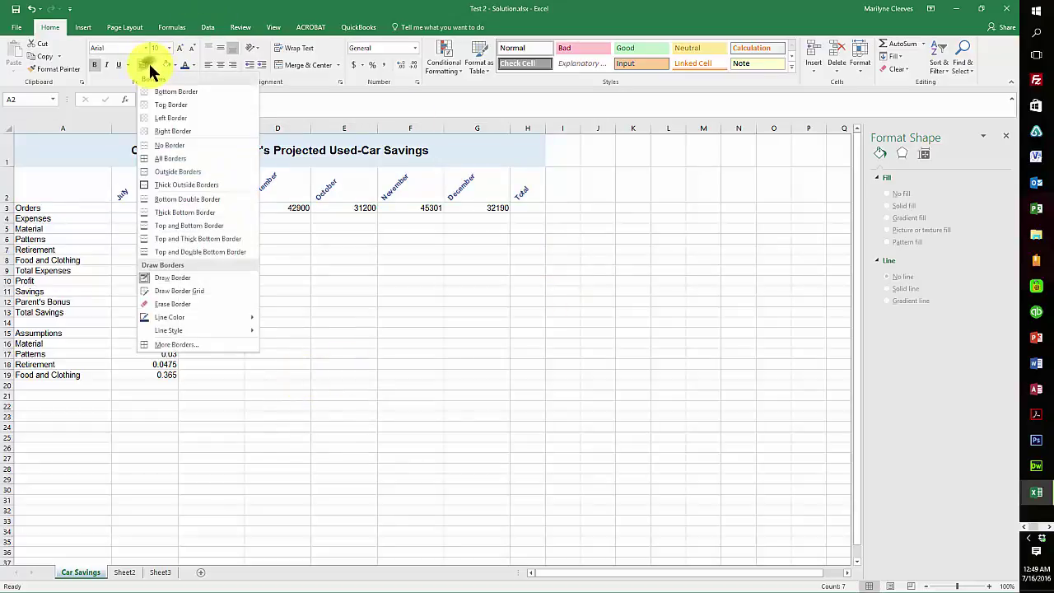
pyautogui.click(178, 344)
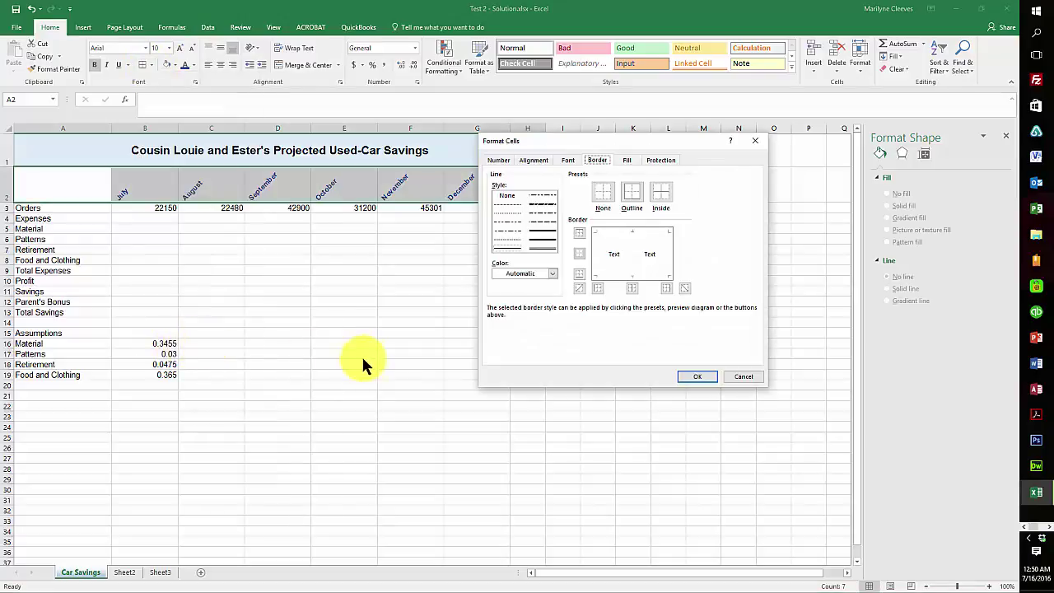
pyautogui.click(552, 274)
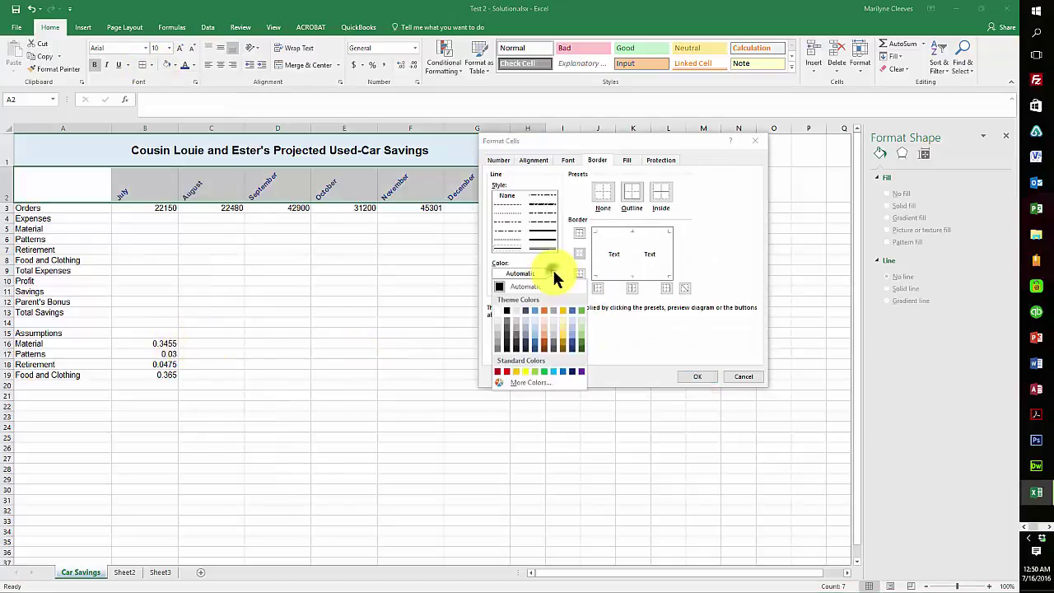
pyautogui.click(533, 343)
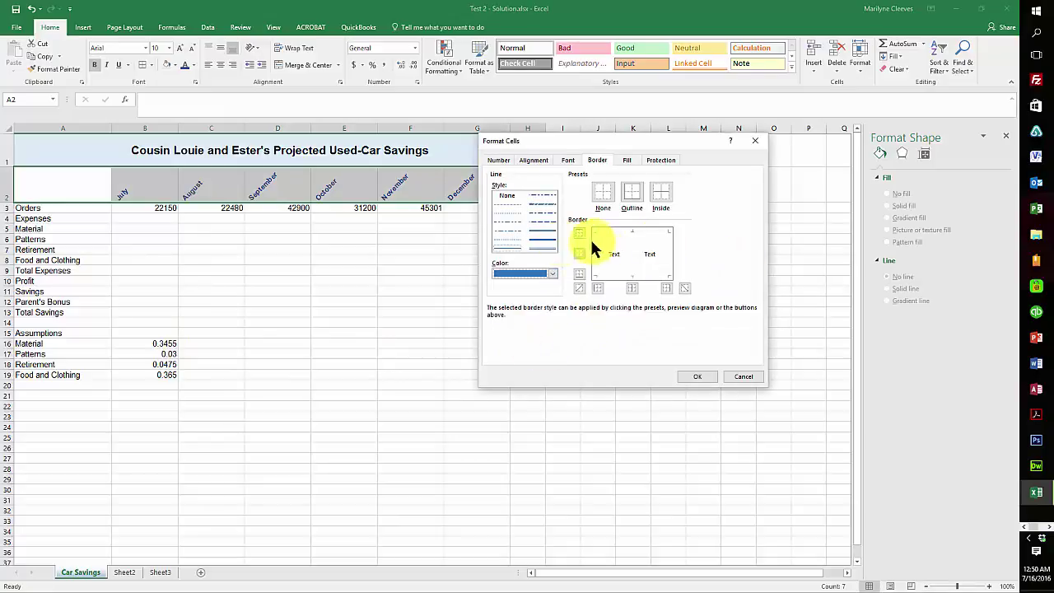
pyautogui.click(500, 246)
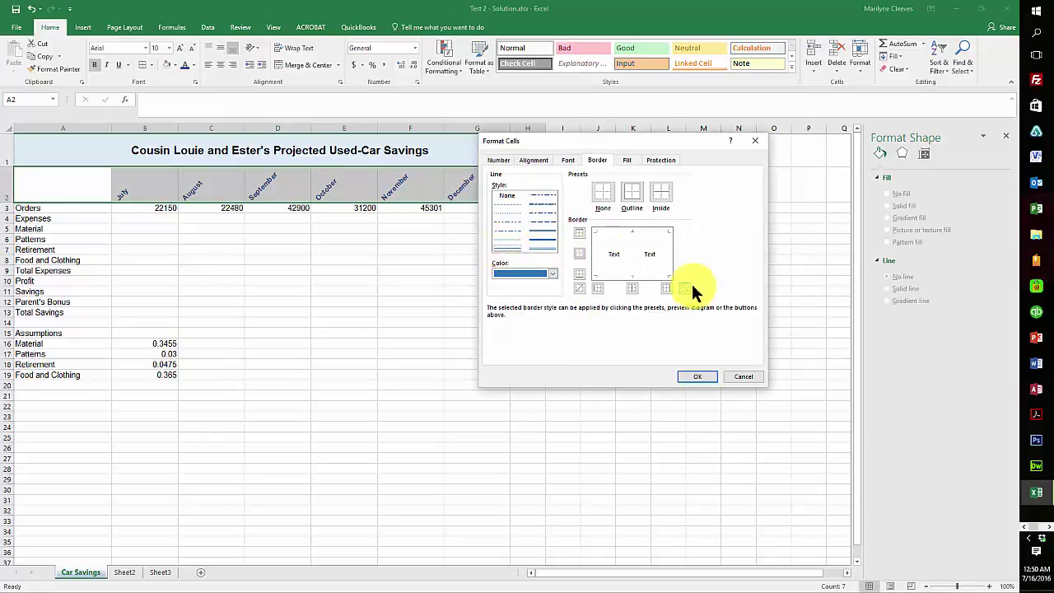
pyautogui.click(632, 275)
pyautogui.click(697, 376)
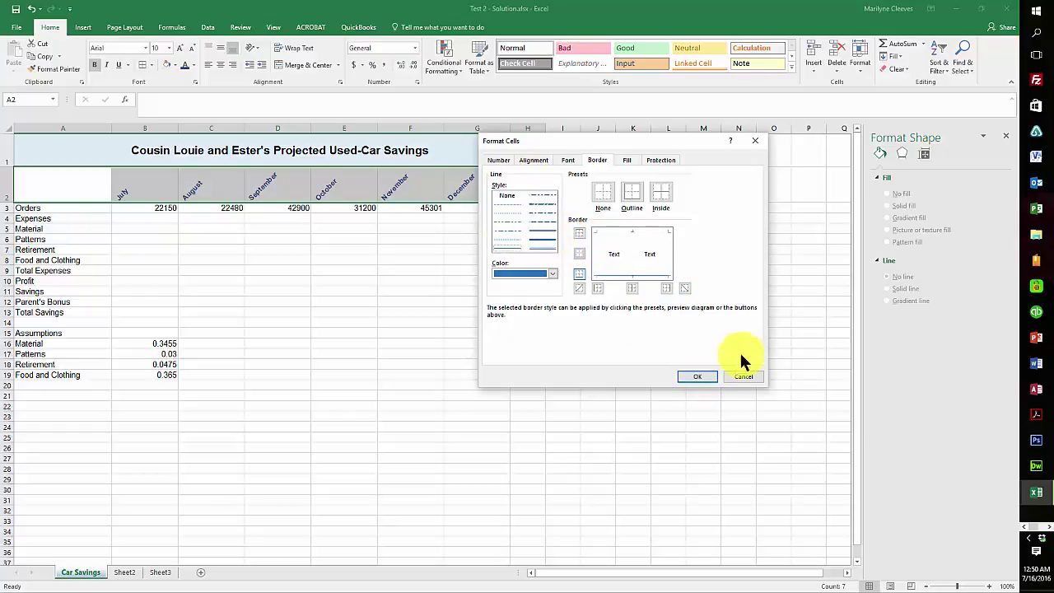
pyautogui.click(694, 376)
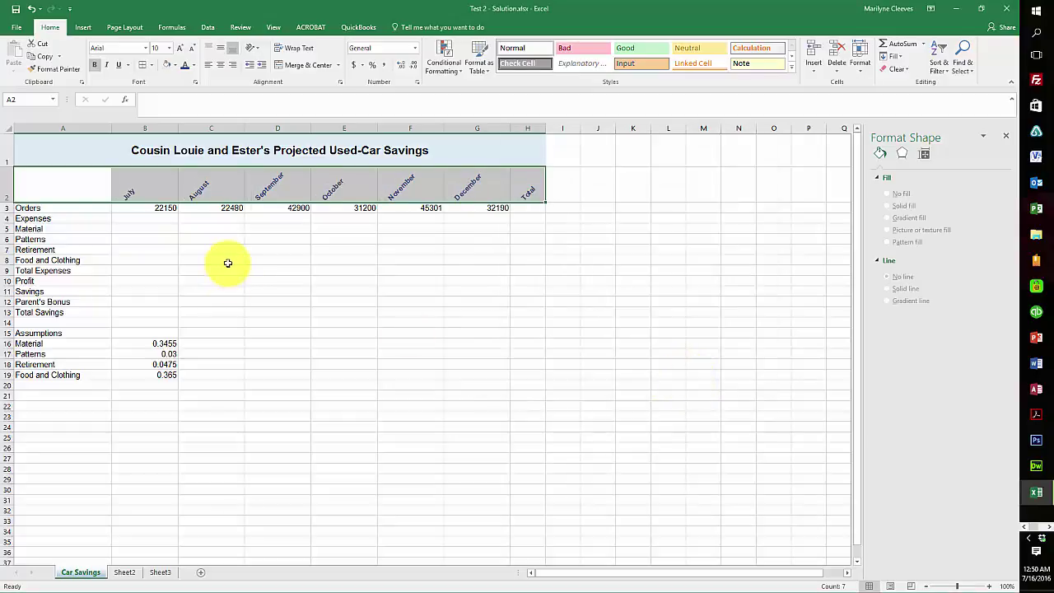
pyautogui.click(150, 239)
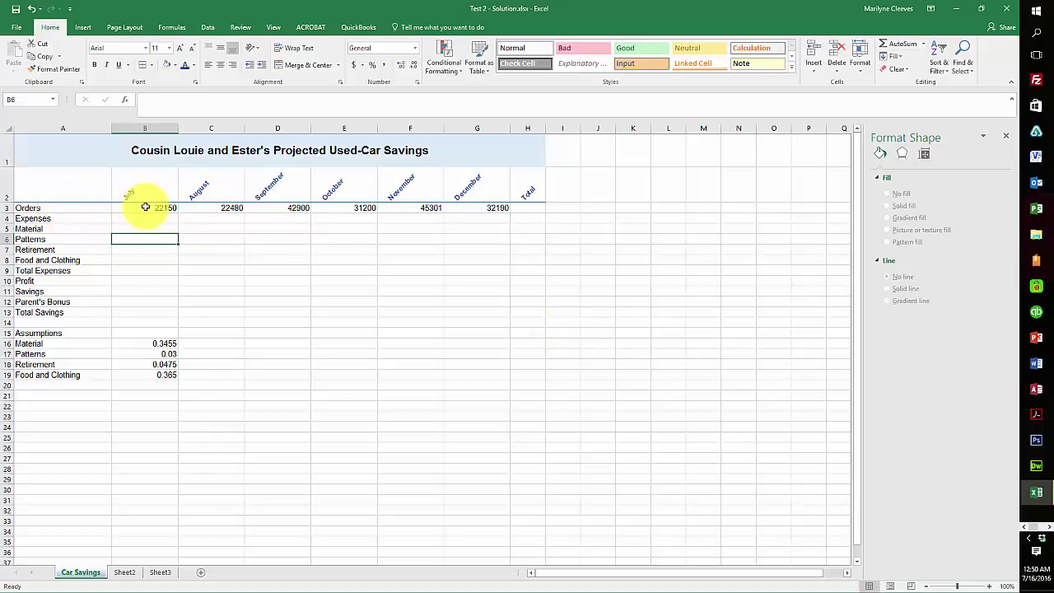
# Format the Orders, Total Expenses and Total Savings values in columns B through H as Currency with the $ symbol and 2 decimal places
pyautogui.moveTo(145, 207); pyautogui.dragTo(527, 208)
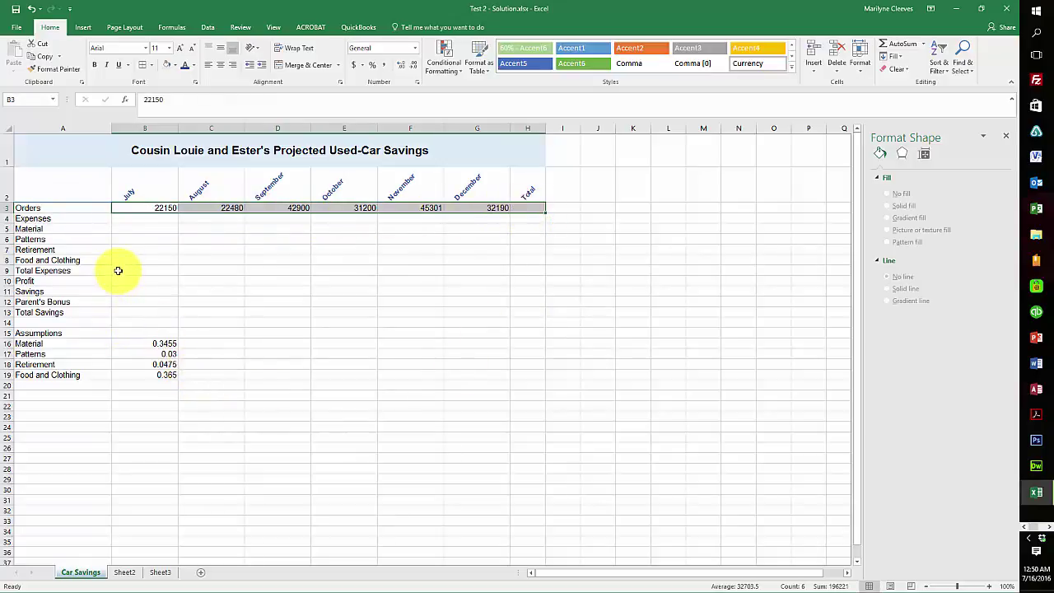
pyautogui.keyDown('ctrl'); pyautogui.moveTo(117, 270); pyautogui.dragTo(525, 269); pyautogui.keyUp('ctrl')
pyautogui.keyDown('ctrl'); pyautogui.moveTo(119, 315); pyautogui.dragTo(534, 311); pyautogui.keyUp('ctrl')
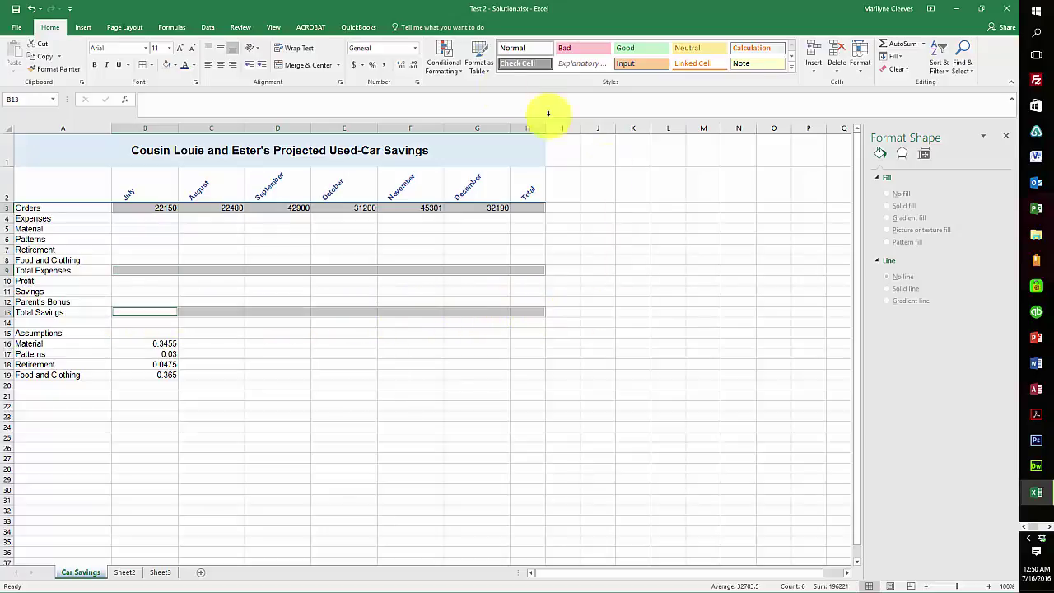
pyautogui.click(416, 80)
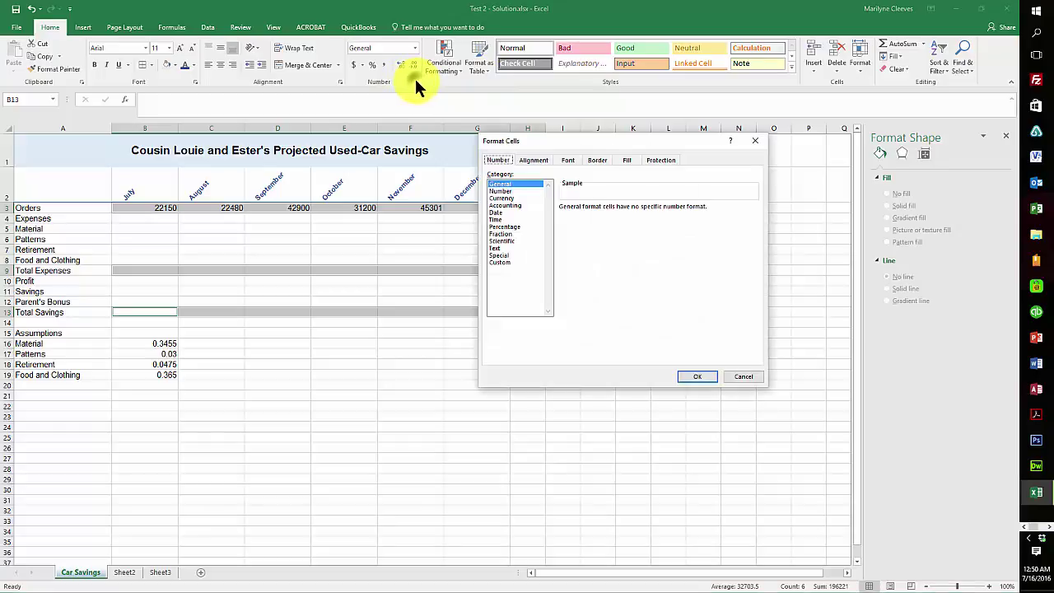
pyautogui.click(509, 199)
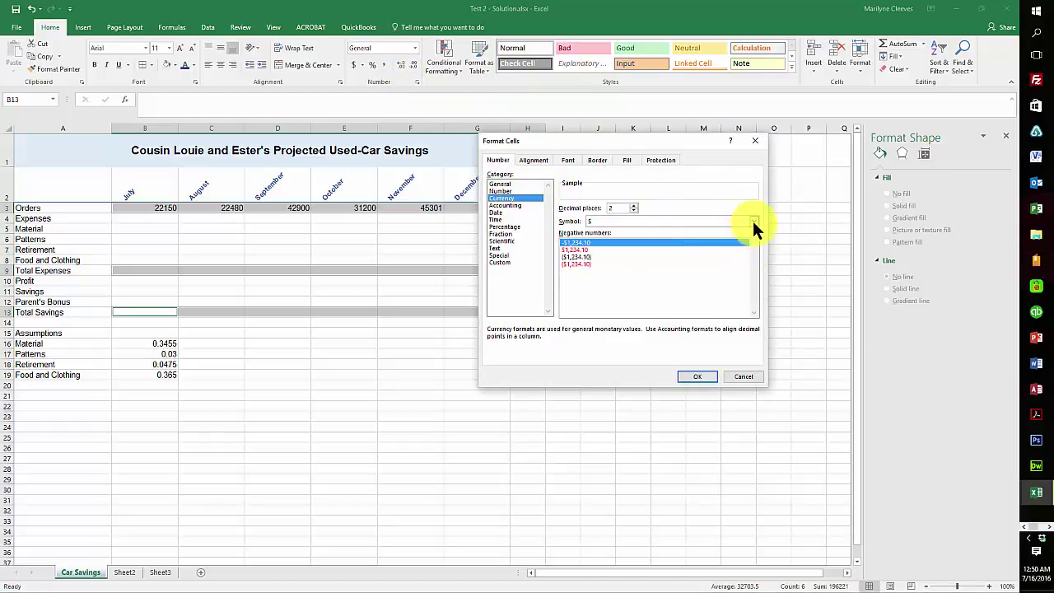
pyautogui.click(700, 377)
# Format B4:H8 and B10:H12 as Currency with 2 decimal places and the symbol set to None
pyautogui.moveTo(124, 219); pyautogui.dragTo(529, 258)
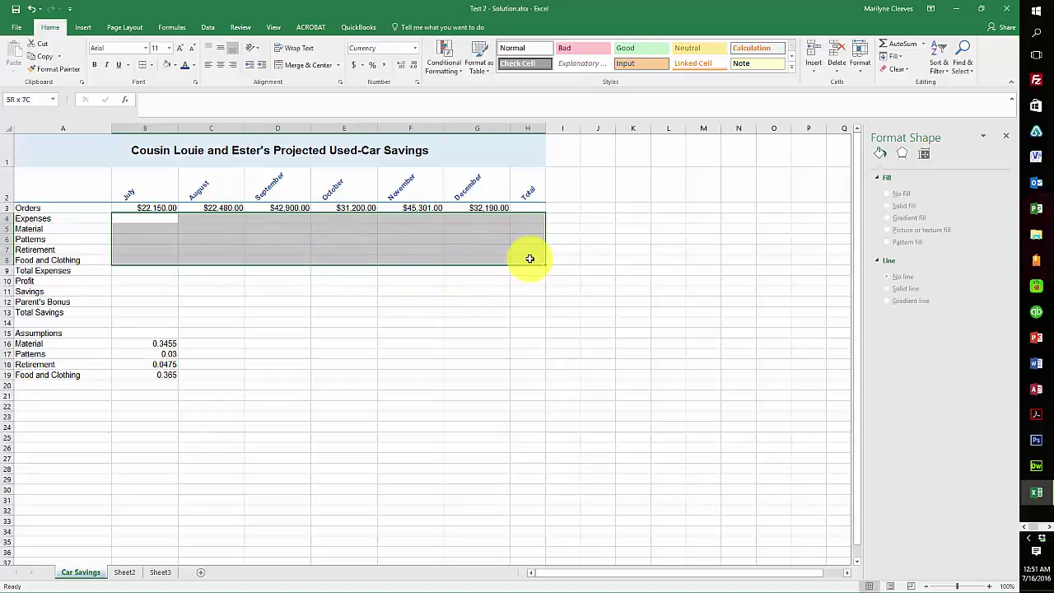
pyautogui.moveTo(530, 259); pyautogui.dragTo(530, 258)
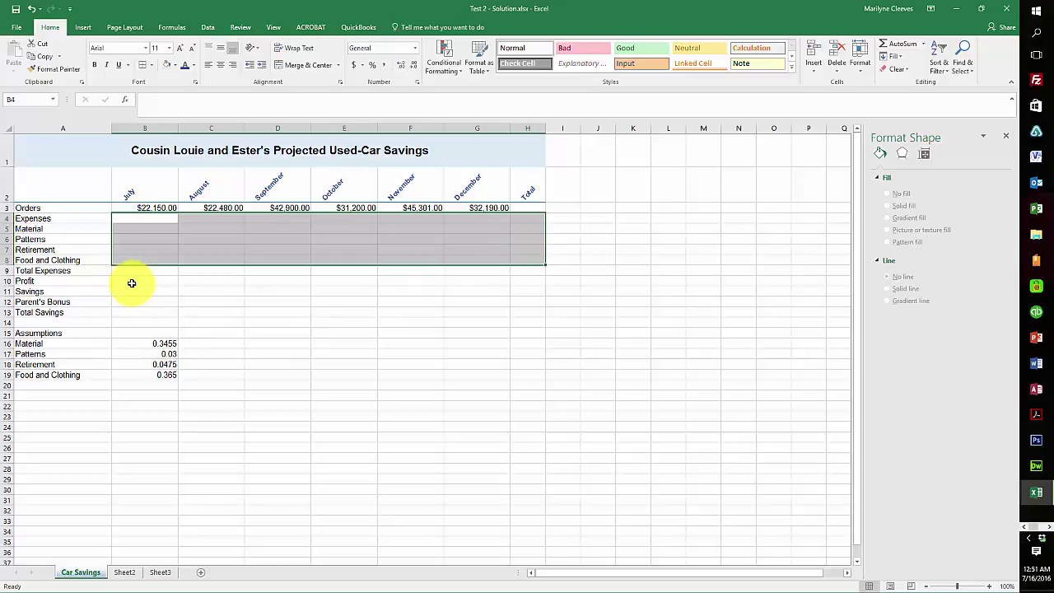
pyautogui.moveTo(131, 282); pyautogui.dragTo(520, 303)
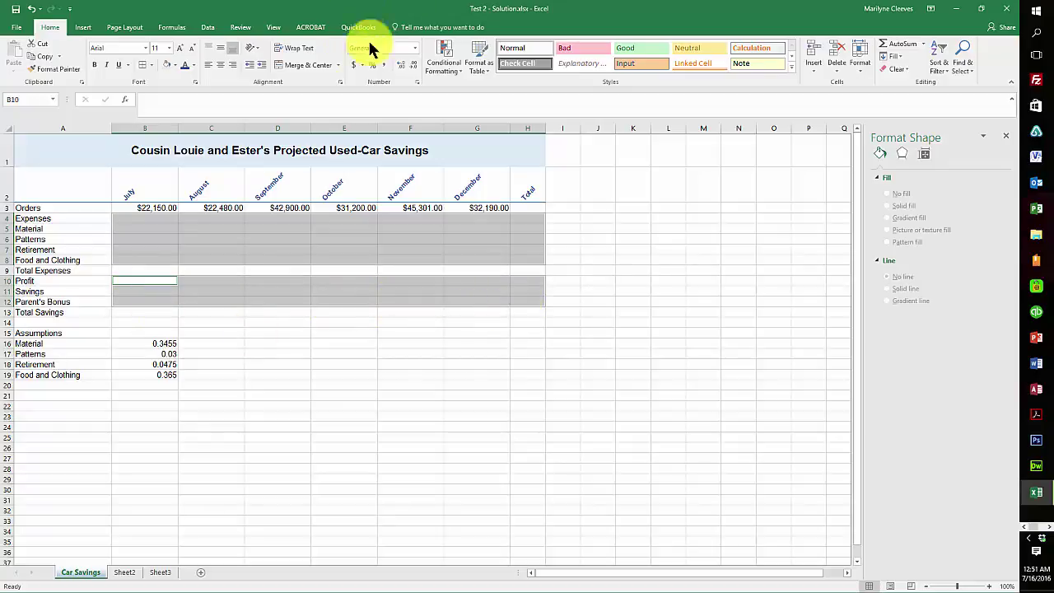
pyautogui.click(417, 82)
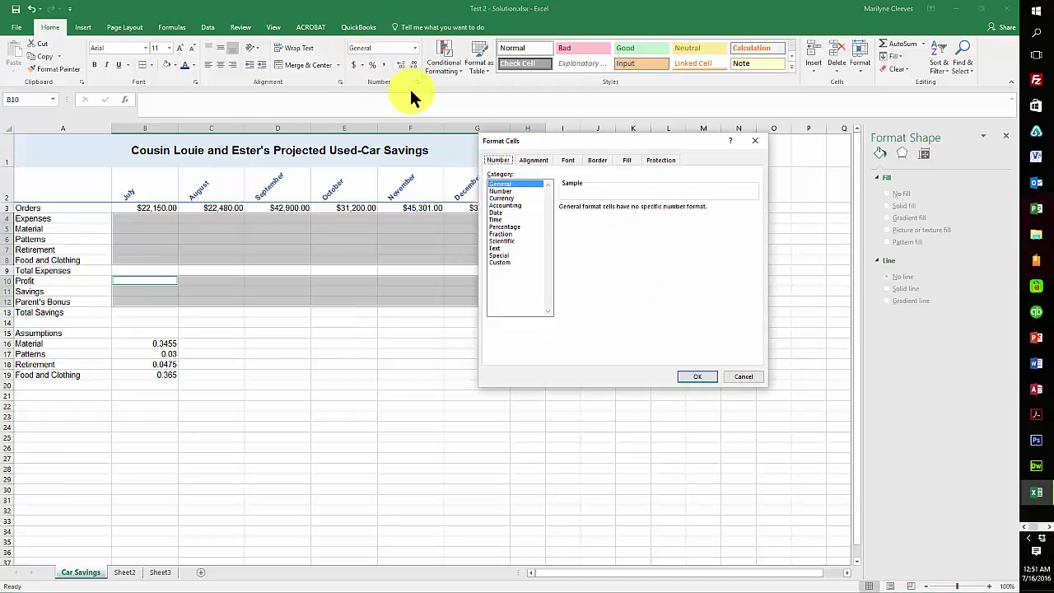
pyautogui.click(509, 197)
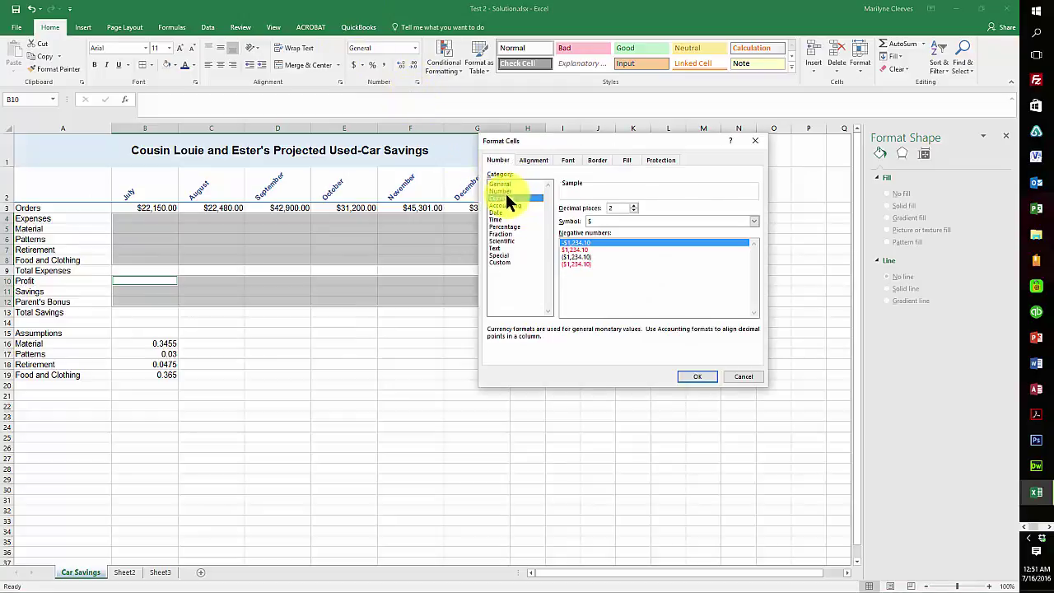
pyautogui.click(754, 221)
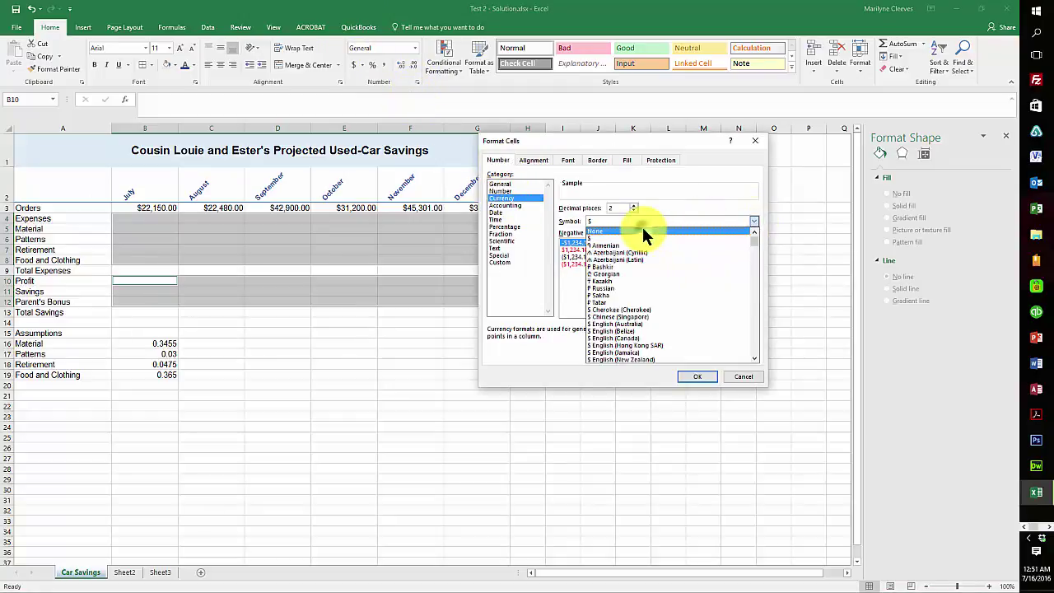
pyautogui.click(641, 229)
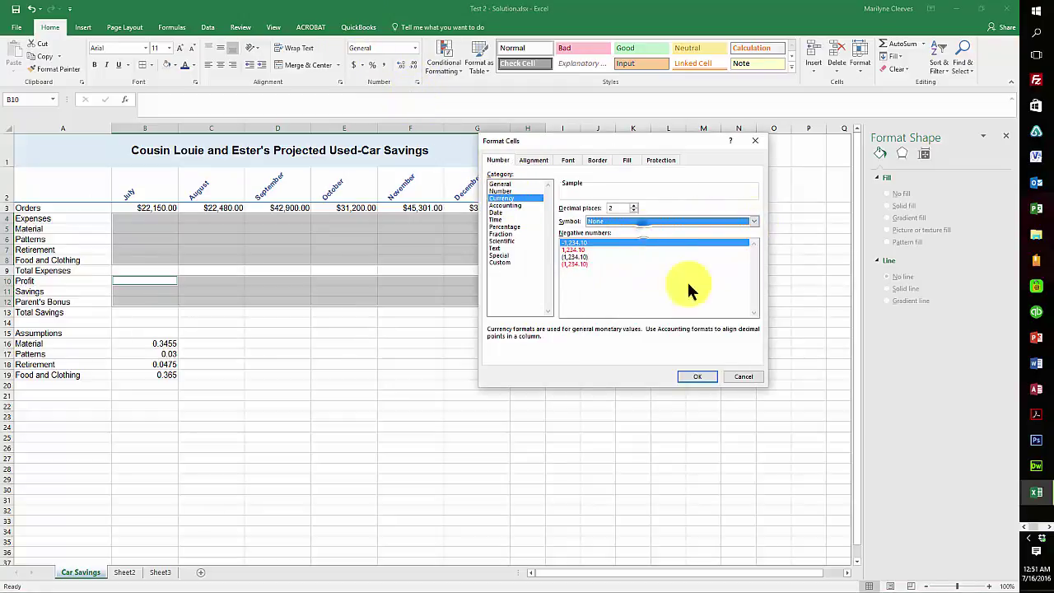
pyautogui.click(696, 376)
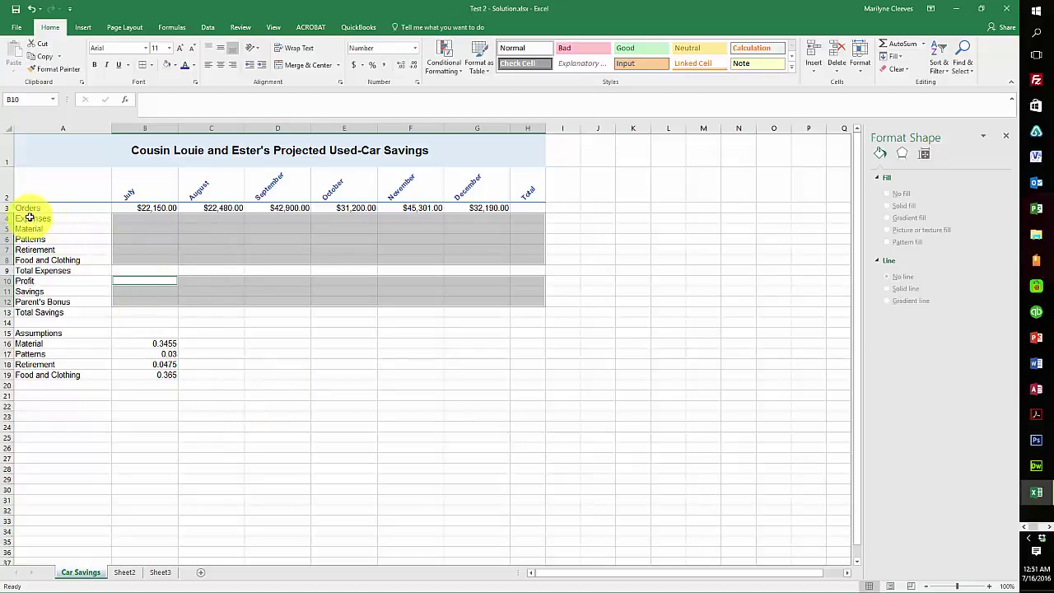
# Give the Expenses row A4:H4 a dark blue theme fill with white bold text
pyautogui.moveTo(28, 218); pyautogui.dragTo(532, 223)
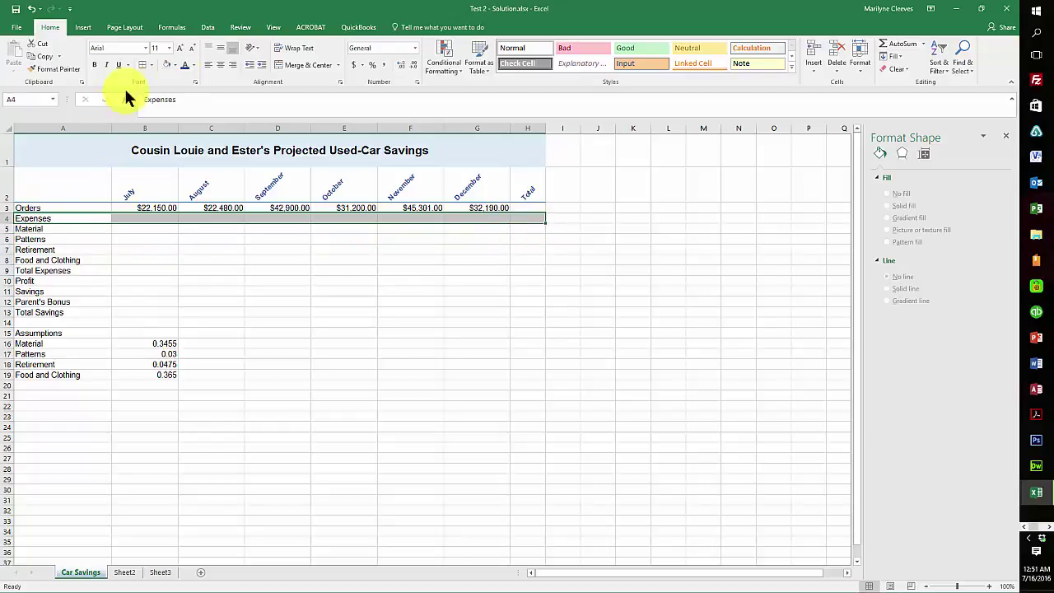
pyautogui.click(174, 65)
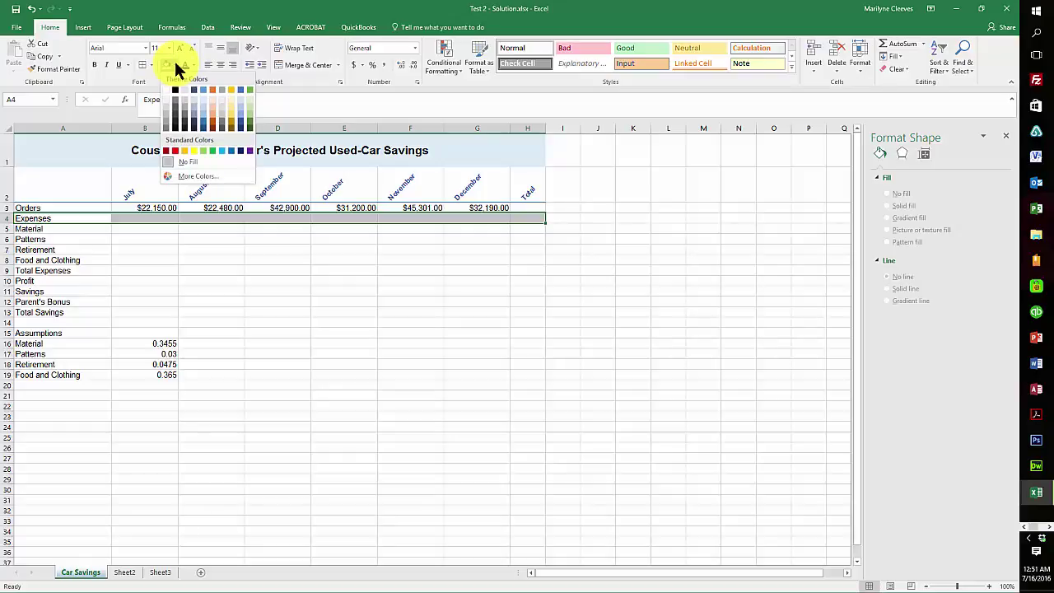
pyautogui.click(200, 125)
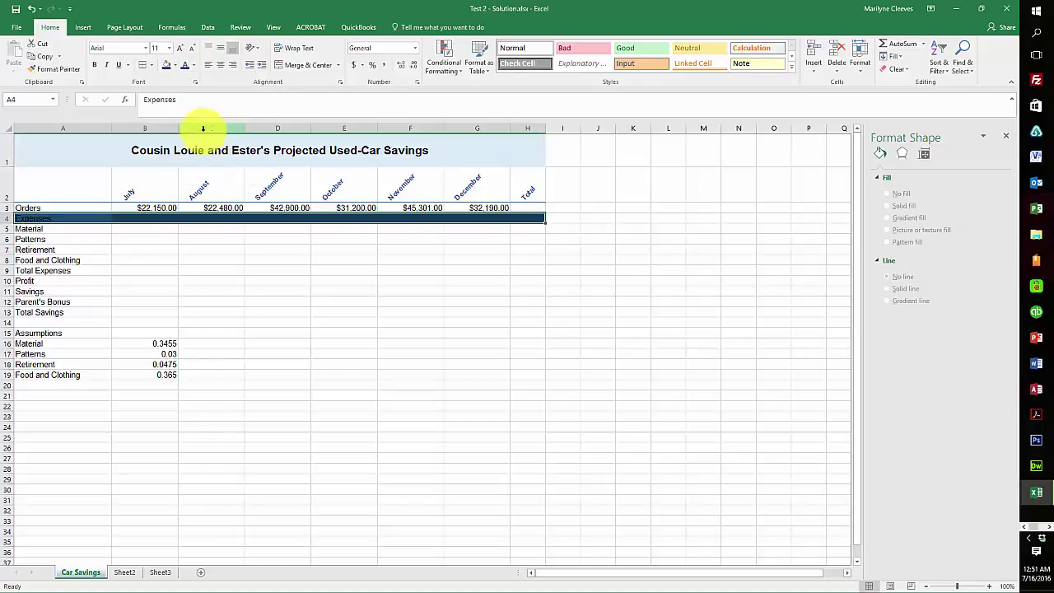
pyautogui.click(193, 66)
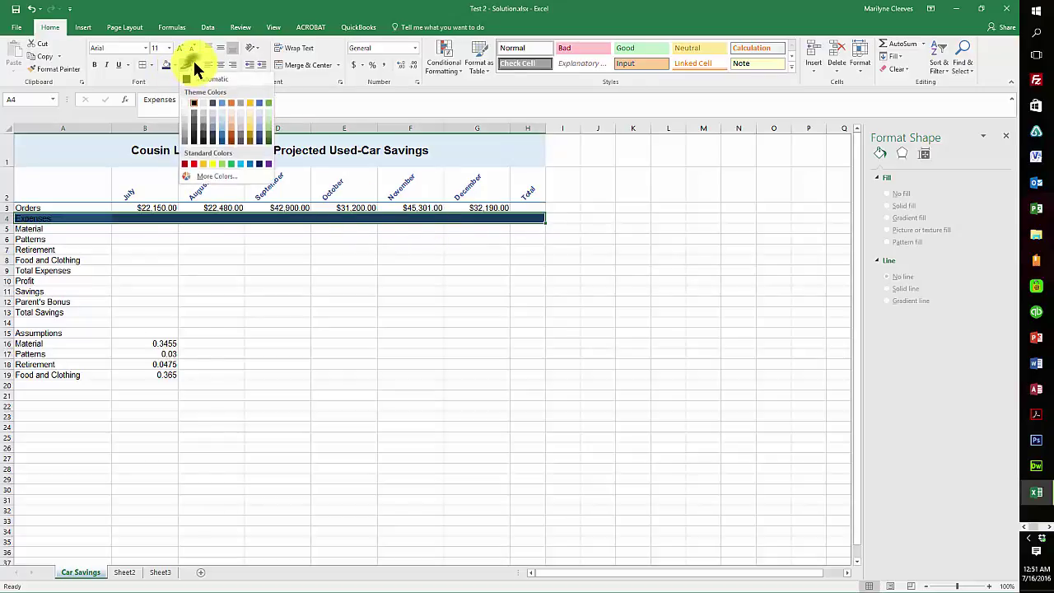
pyautogui.click(185, 105)
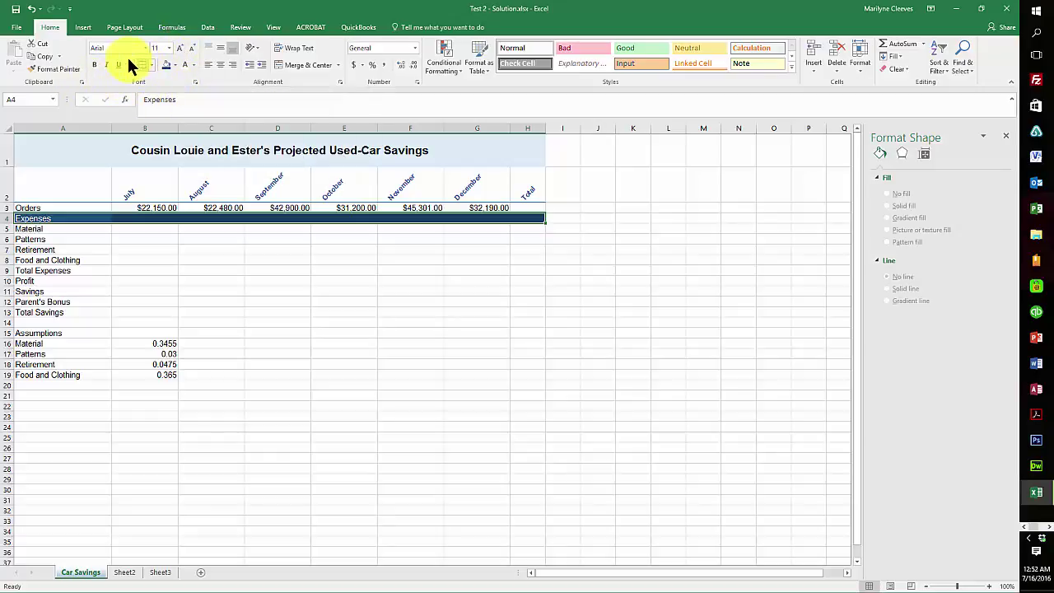
pyautogui.click(94, 64)
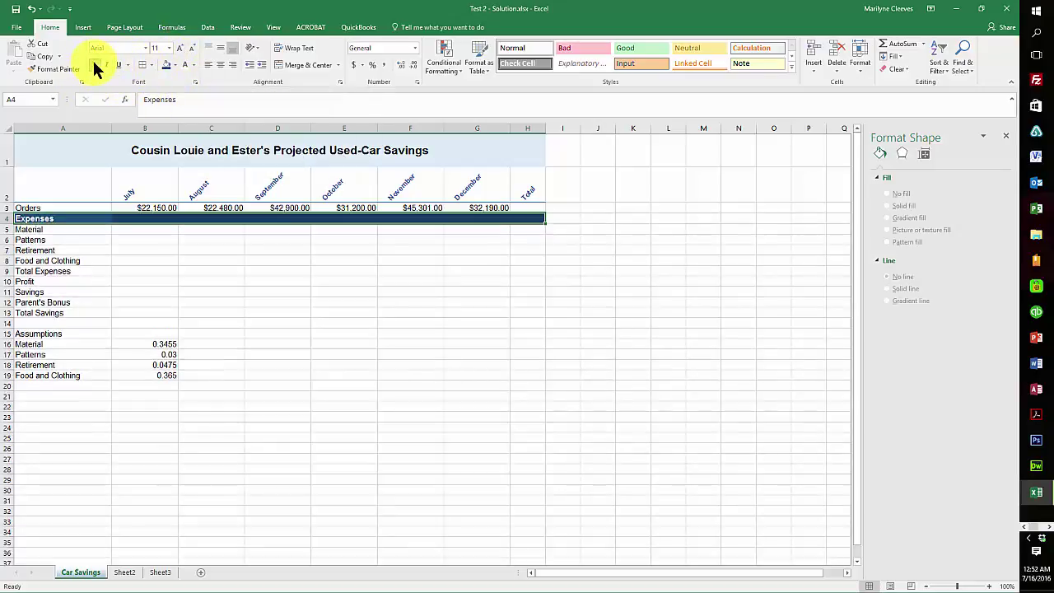
# Copy the formatting of A4:B4 onto the Assumptions heading in A15:B15
pyautogui.click(91, 218)
pyautogui.moveTo(93, 217); pyautogui.dragTo(146, 217)
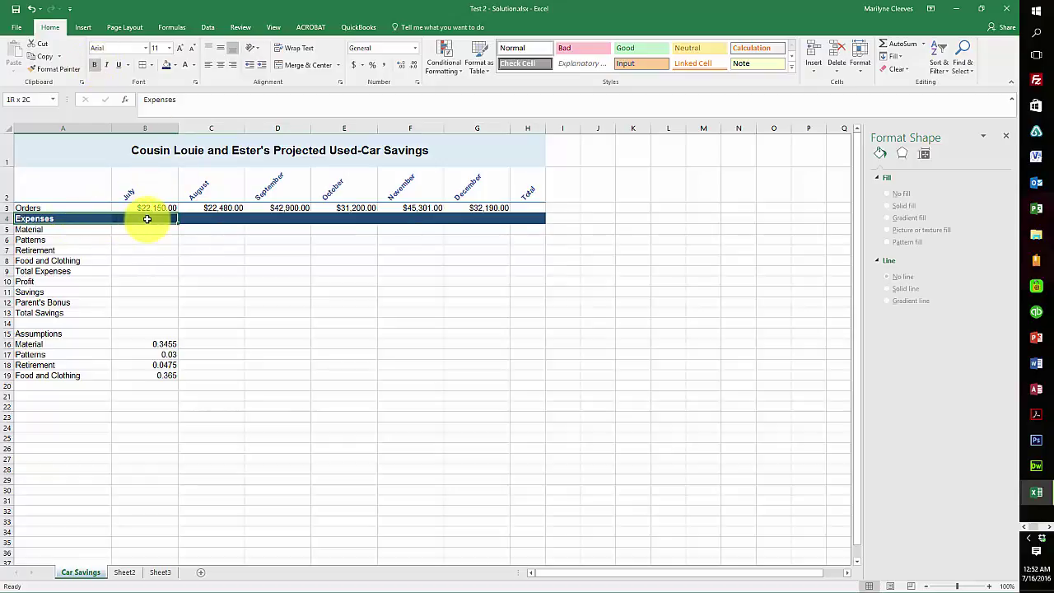
pyautogui.rightClick(147, 219)
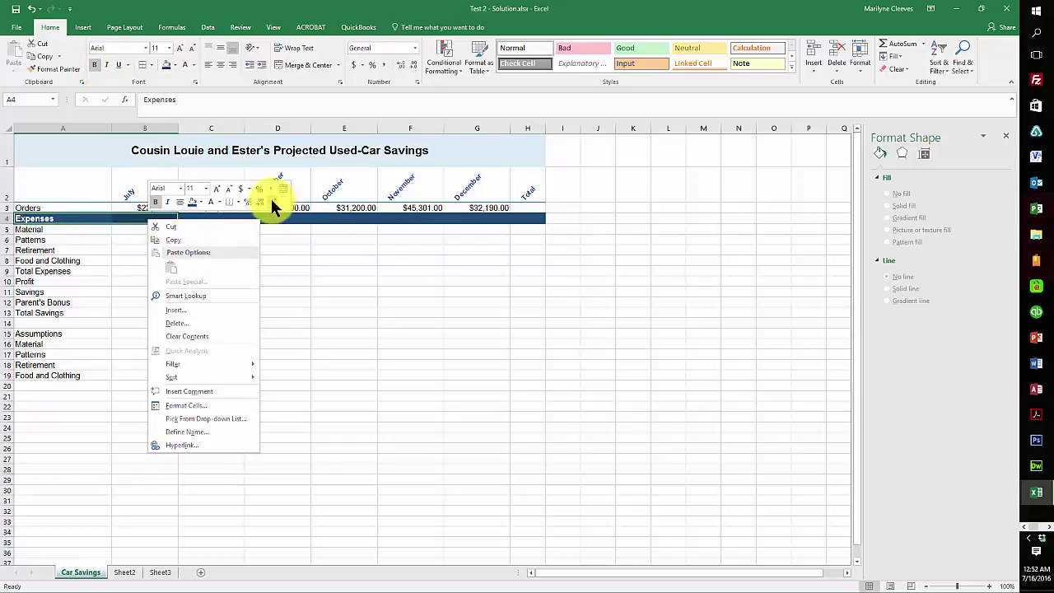
pyautogui.click(273, 202)
pyautogui.click(47, 334)
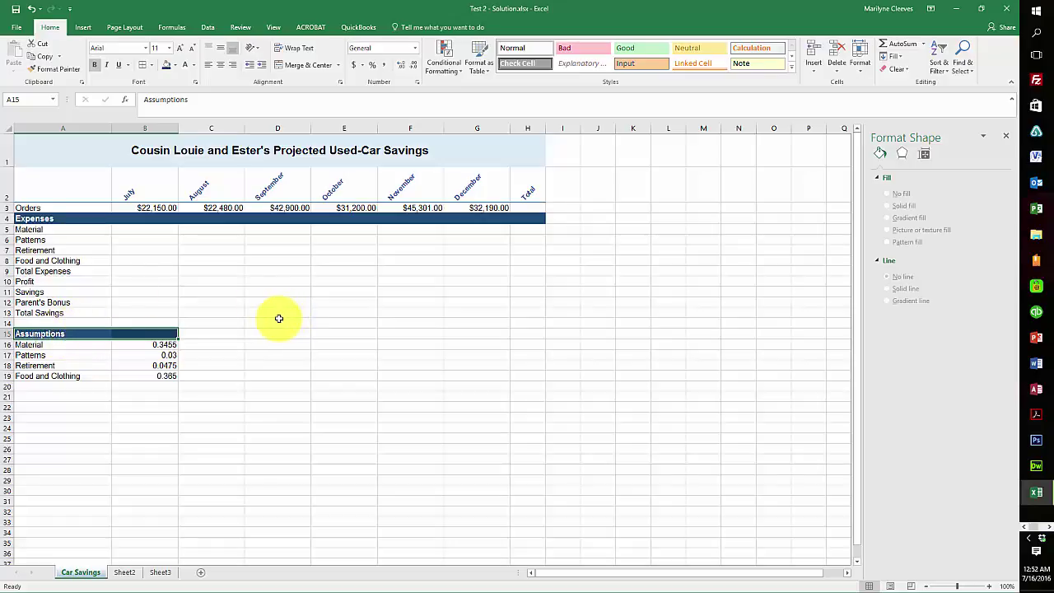
# Increase the height of the Total Expenses row 9 to about one and a half times the default row height
pyautogui.click(18, 272)
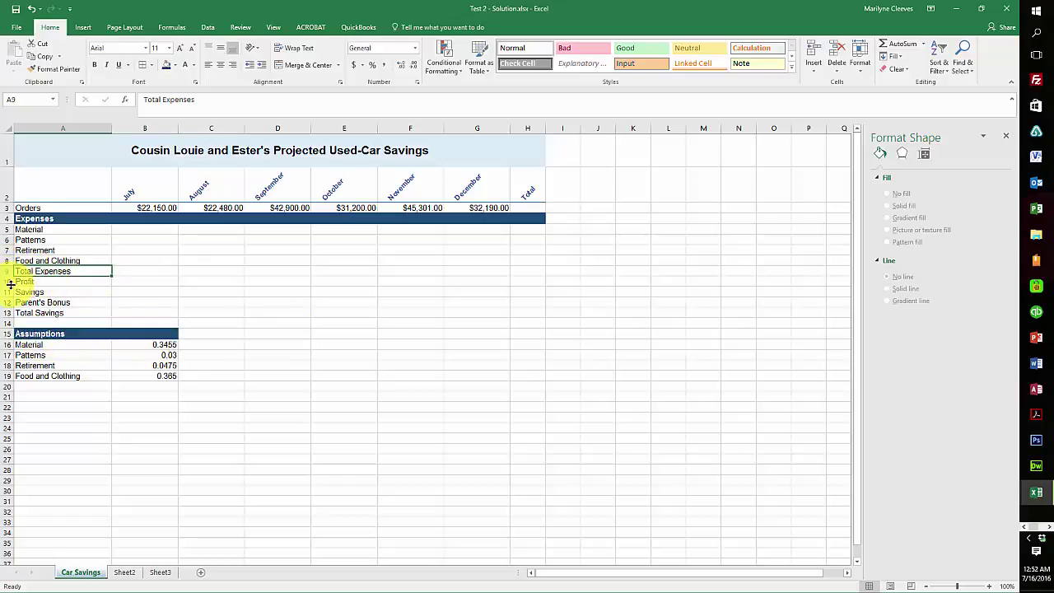
pyautogui.click(21, 312)
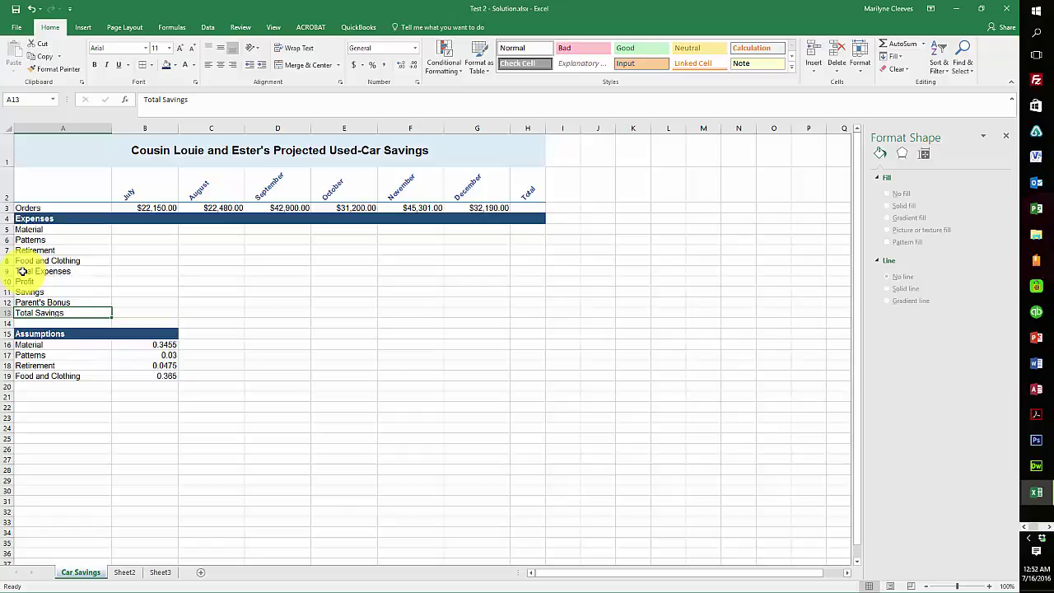
pyautogui.click(21, 271)
pyautogui.moveTo(111, 271); pyautogui.dragTo(533, 270)
pyautogui.moveTo(27, 313); pyautogui.dragTo(525, 313)
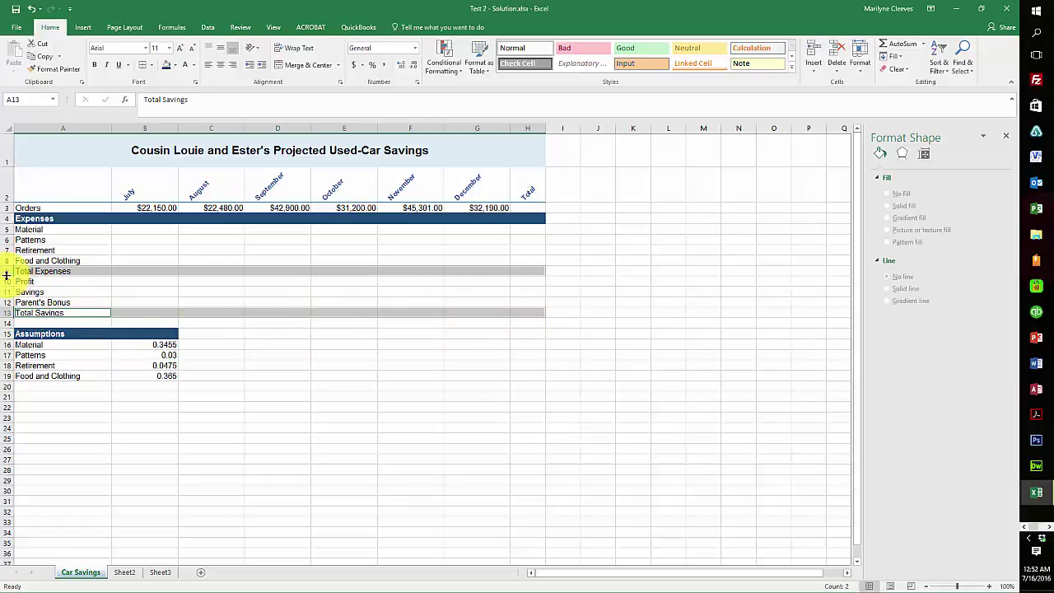
pyautogui.moveTo(6, 275); pyautogui.dragTo(6, 281)
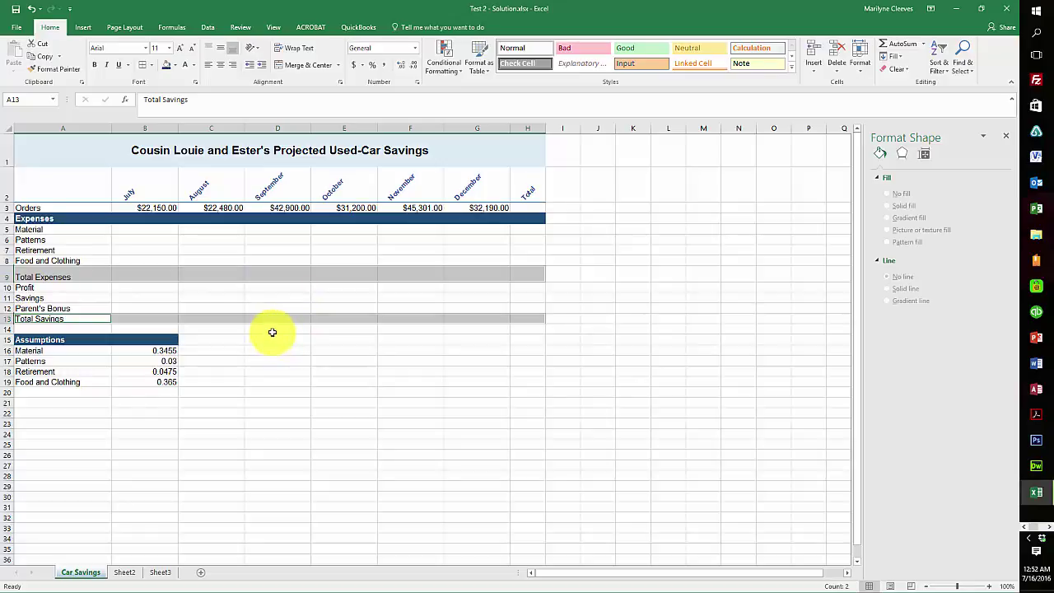
# Make the Total Savings row 13 about as tall as row 9 and bold the labels in A9 and A13
pyautogui.click(52, 275)
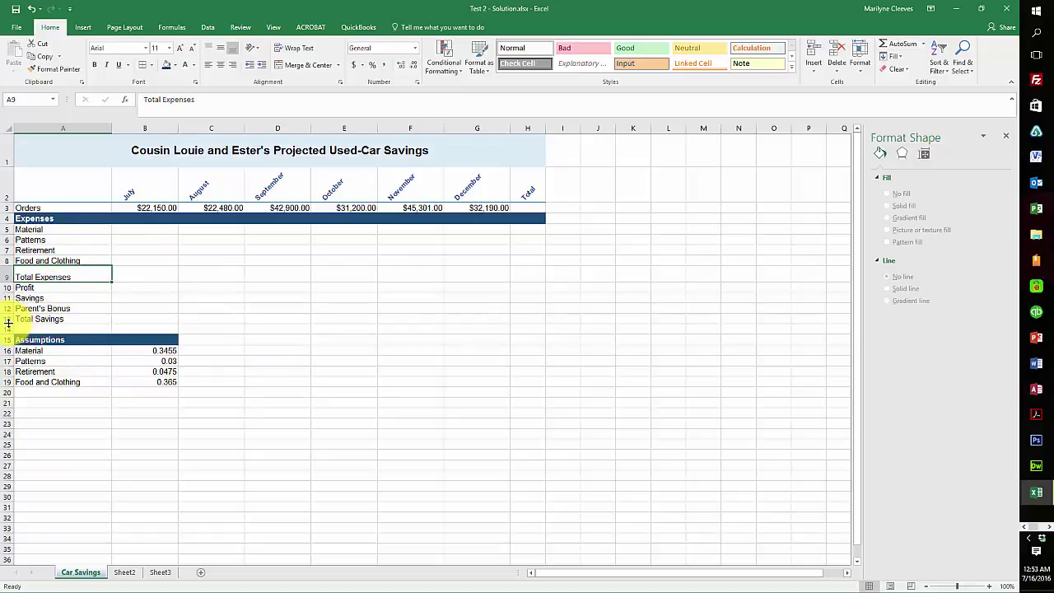
pyautogui.moveTo(8, 325); pyautogui.dragTo(9, 328)
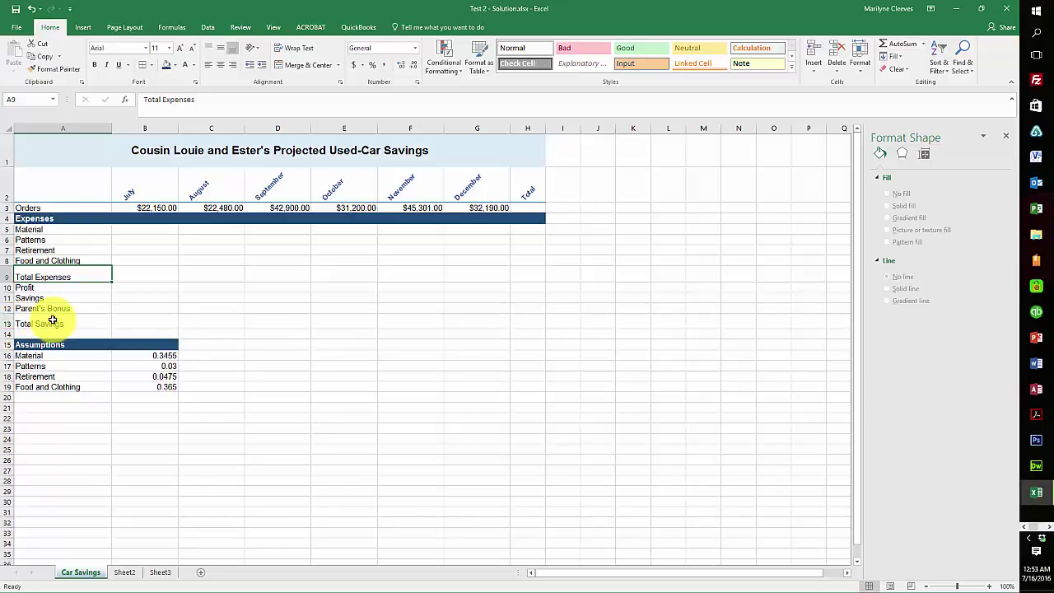
pyautogui.click(45, 324)
pyautogui.moveTo(9, 328); pyautogui.dragTo(10, 329)
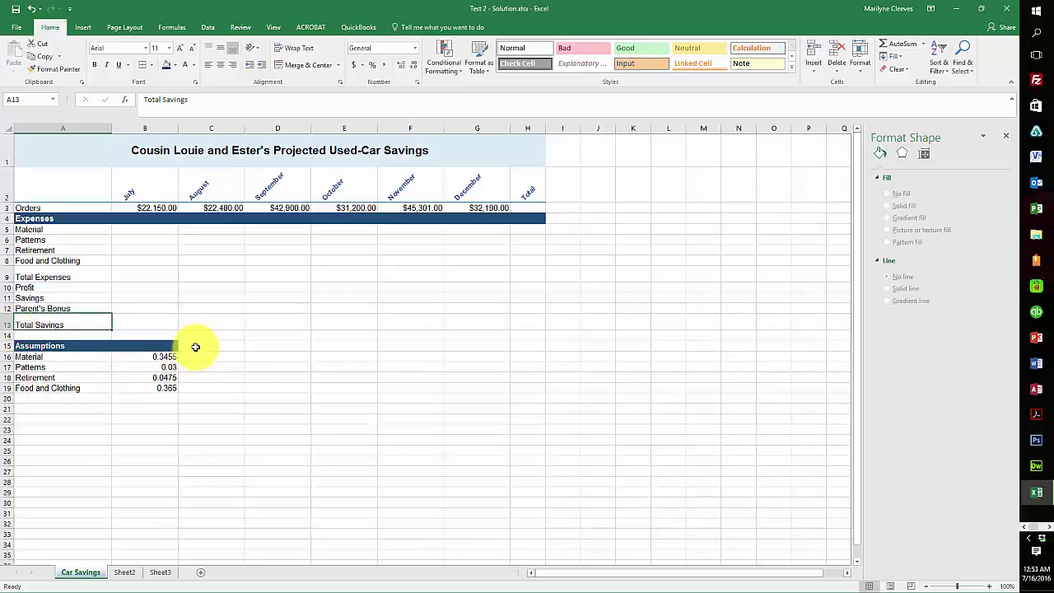
pyautogui.keyDown('ctrl'); pyautogui.click(24, 276); pyautogui.keyUp('ctrl')
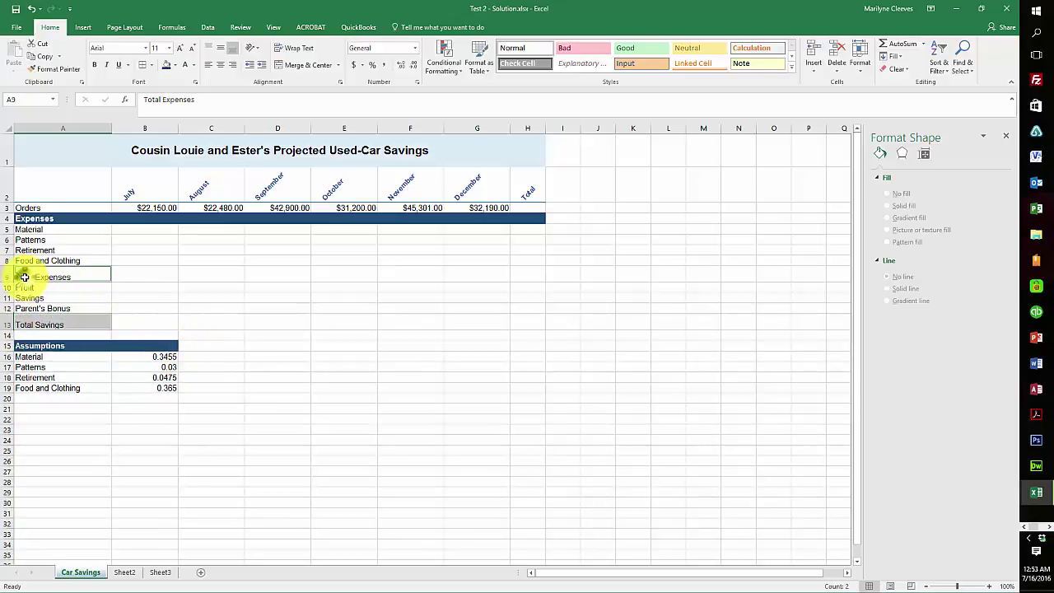
pyautogui.click(96, 65)
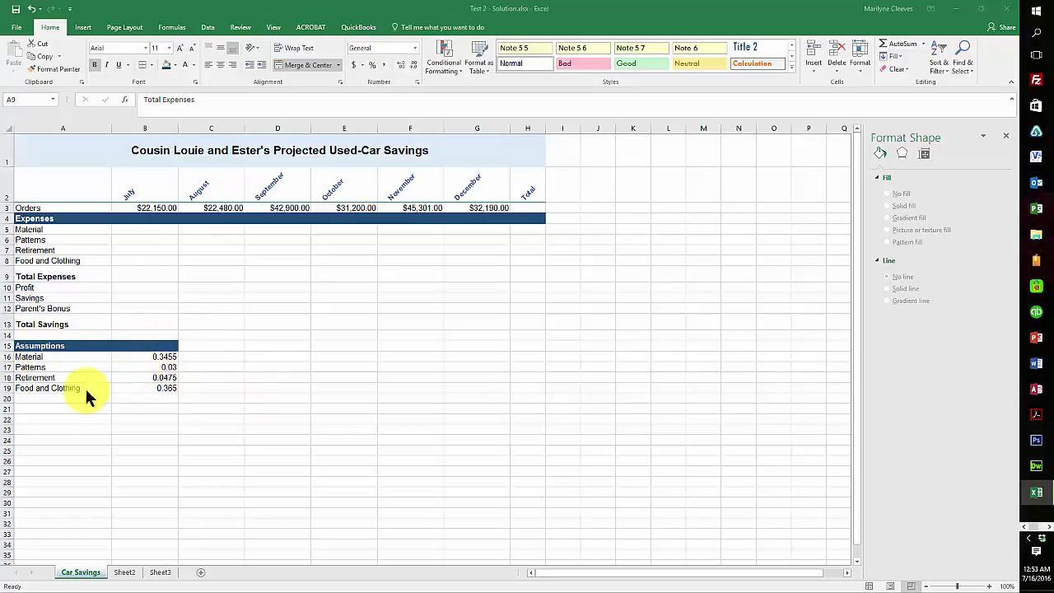
# Format the assumption values in B16:B19 as percentages with 2 decimal places
pyautogui.moveTo(163, 359); pyautogui.dragTo(162, 387)
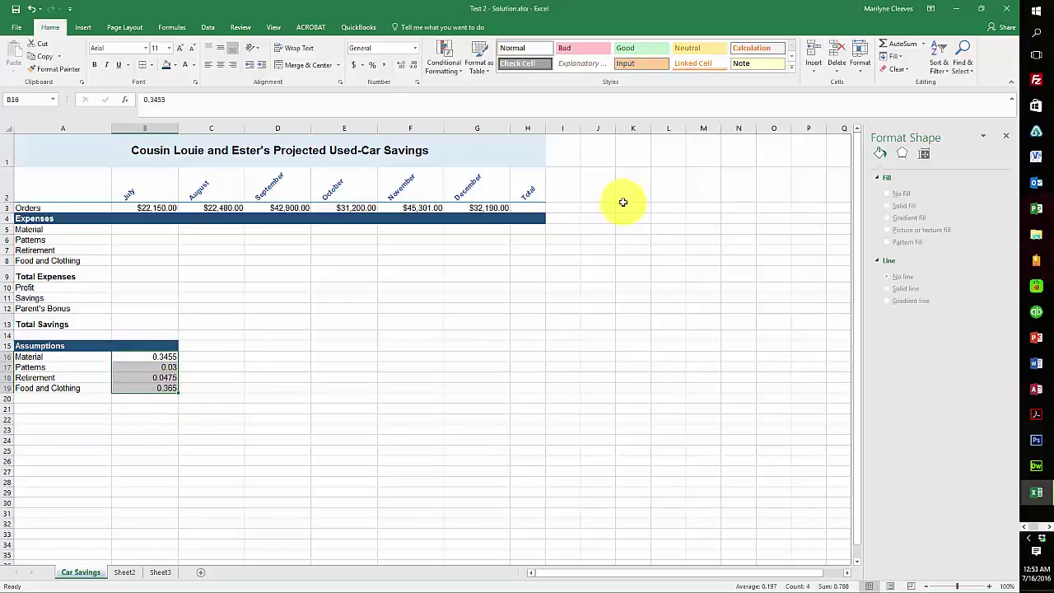
pyautogui.click(372, 65)
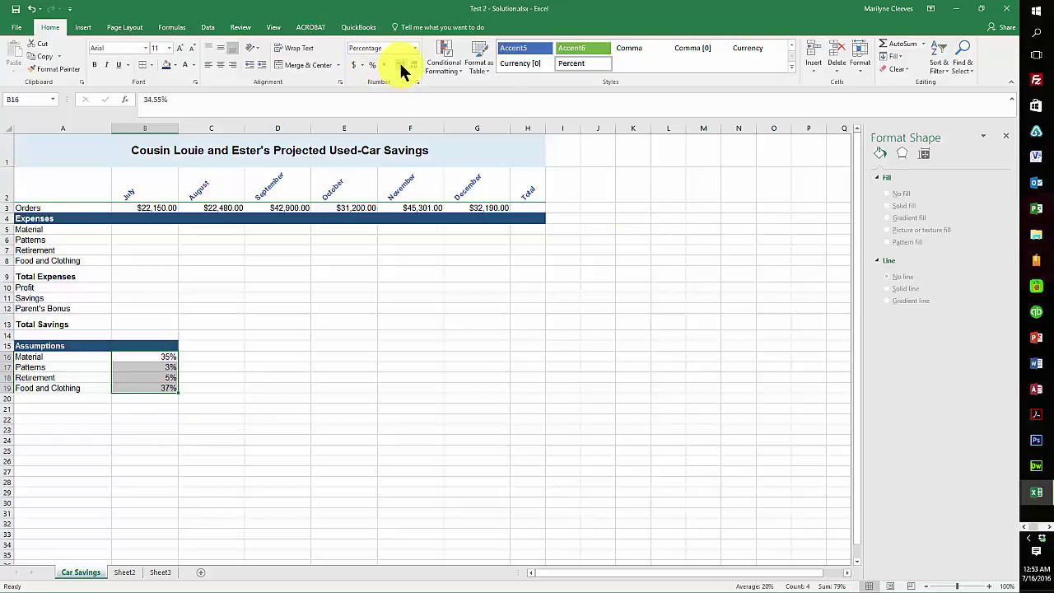
pyautogui.click(401, 70)
pyautogui.click(401, 69)
pyautogui.click(73, 177)
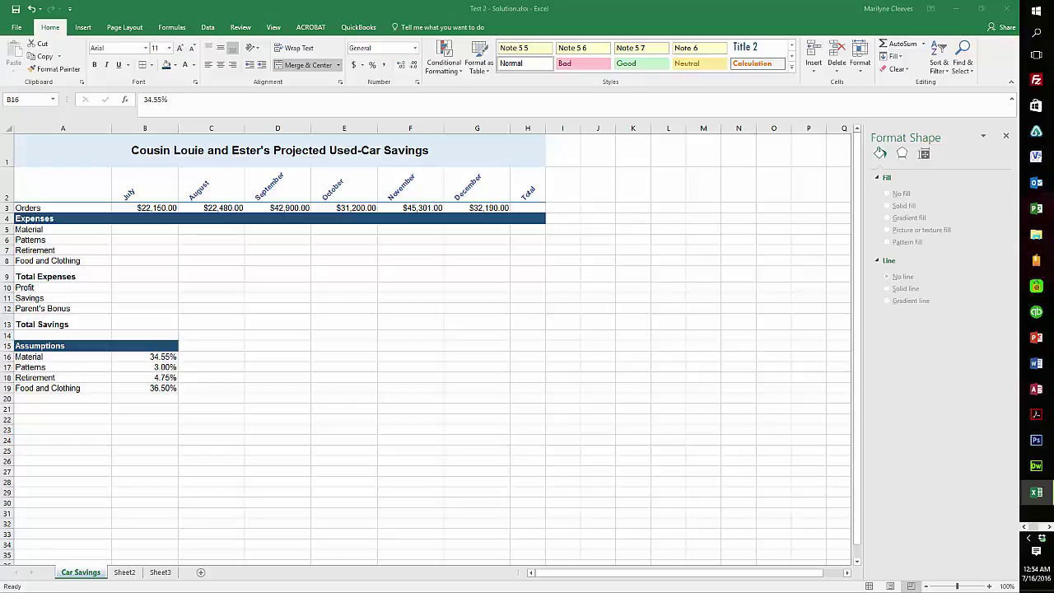
pyautogui.hotkey('ctrl', 'shift', 'Down')
# Calculate July's Material expense in B5 with =B3*$B$16, using an absolute reference to the Material assumption
pyautogui.click(137, 228)
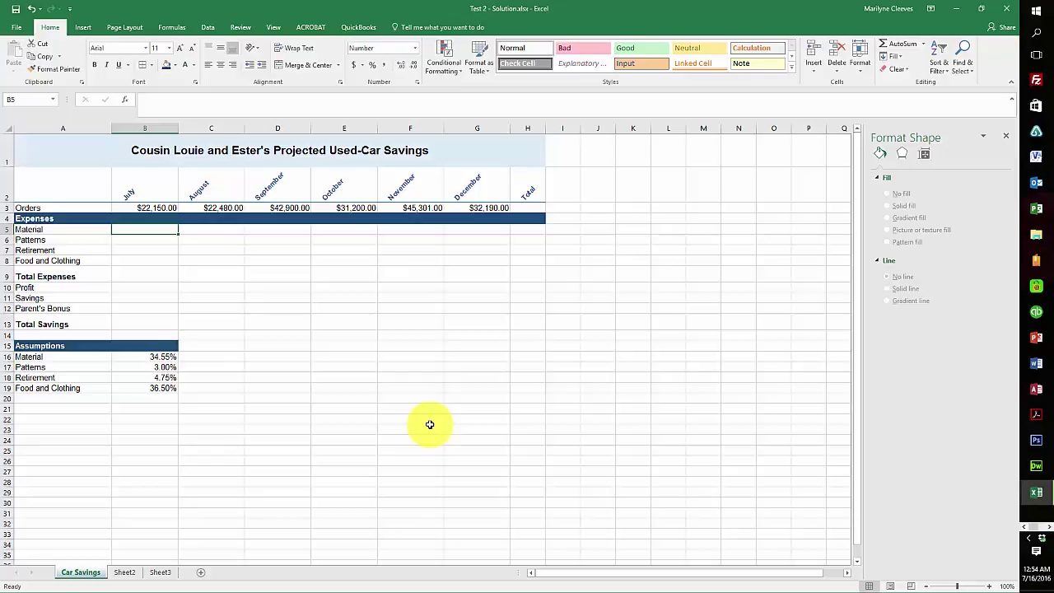
pyautogui.write('=')
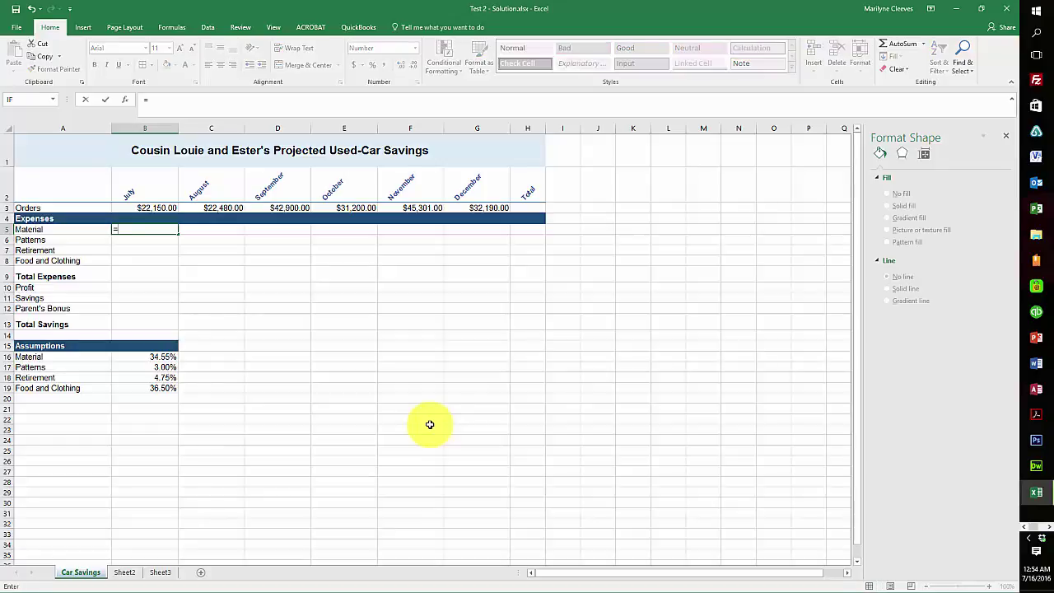
pyautogui.click(132, 207)
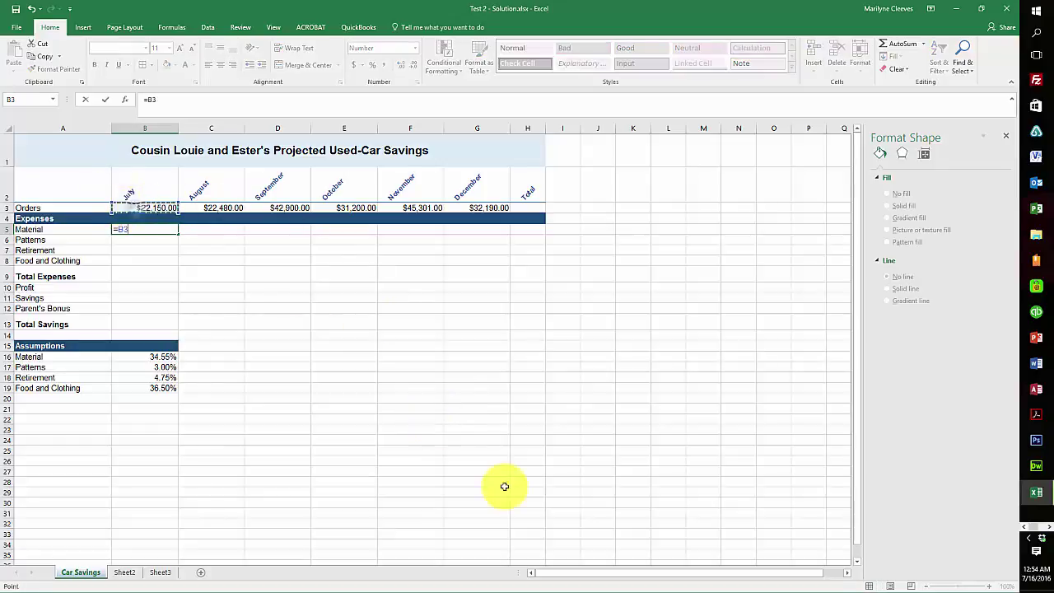
pyautogui.write('*')
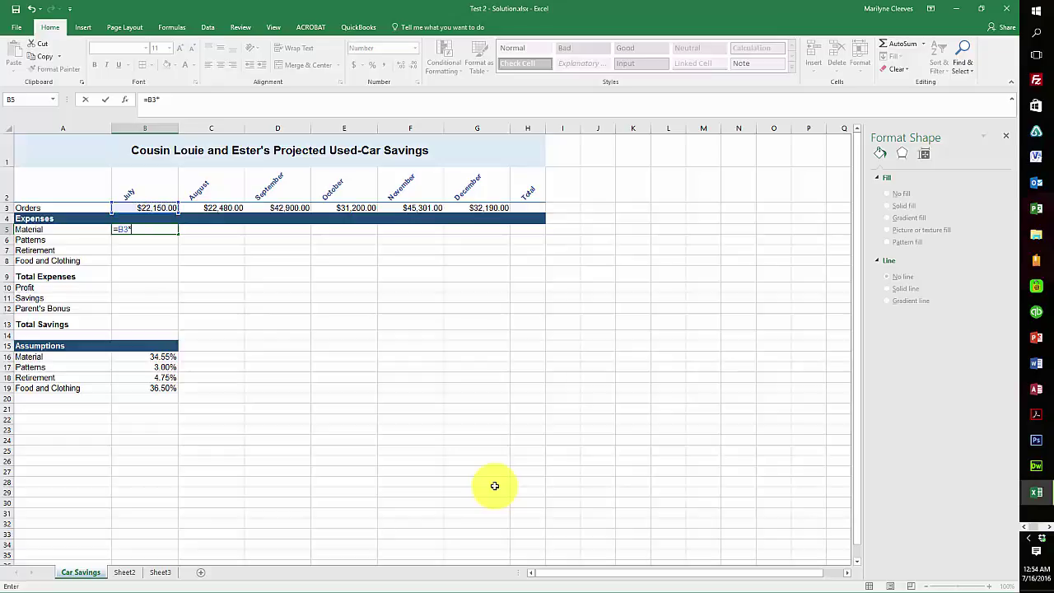
pyautogui.click(142, 356)
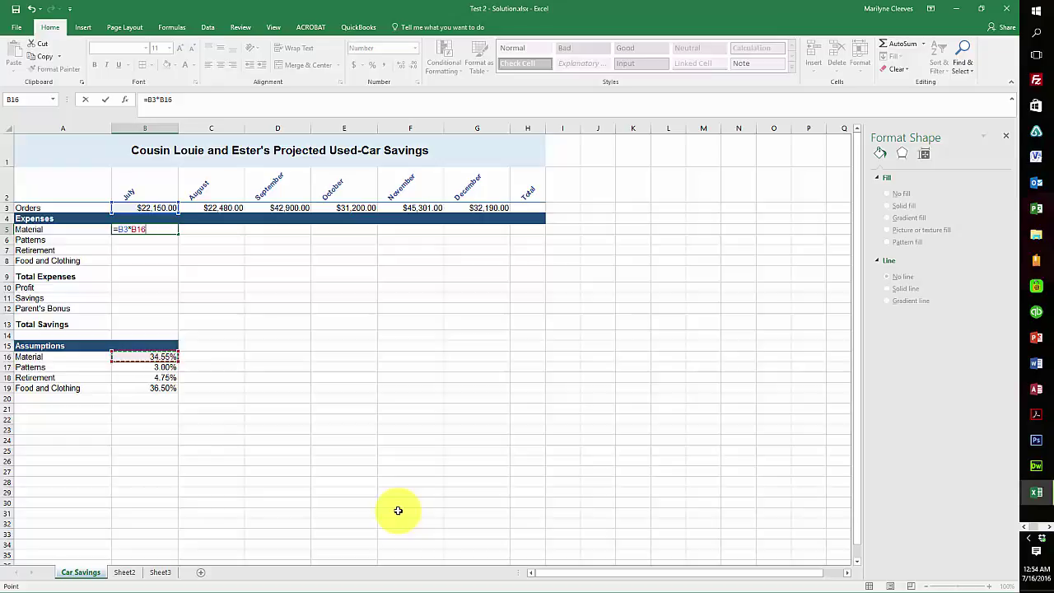
pyautogui.press('F4')
pyautogui.press('Return')
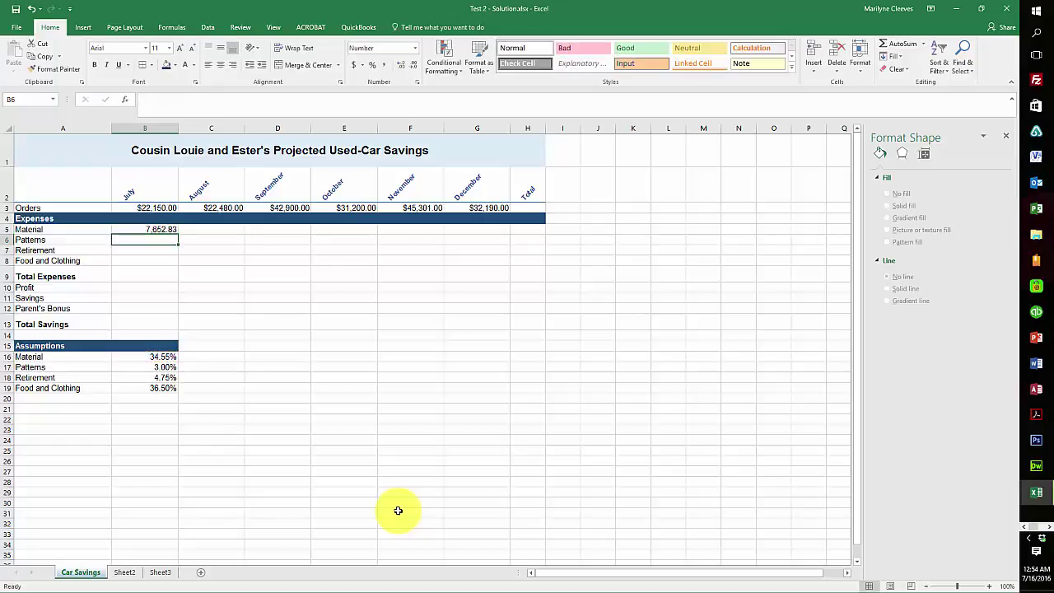
# Calculate July's Patterns expense in B6 with =B3*$B$17, using an absolute reference to the Patterns assumption
pyautogui.write('=')
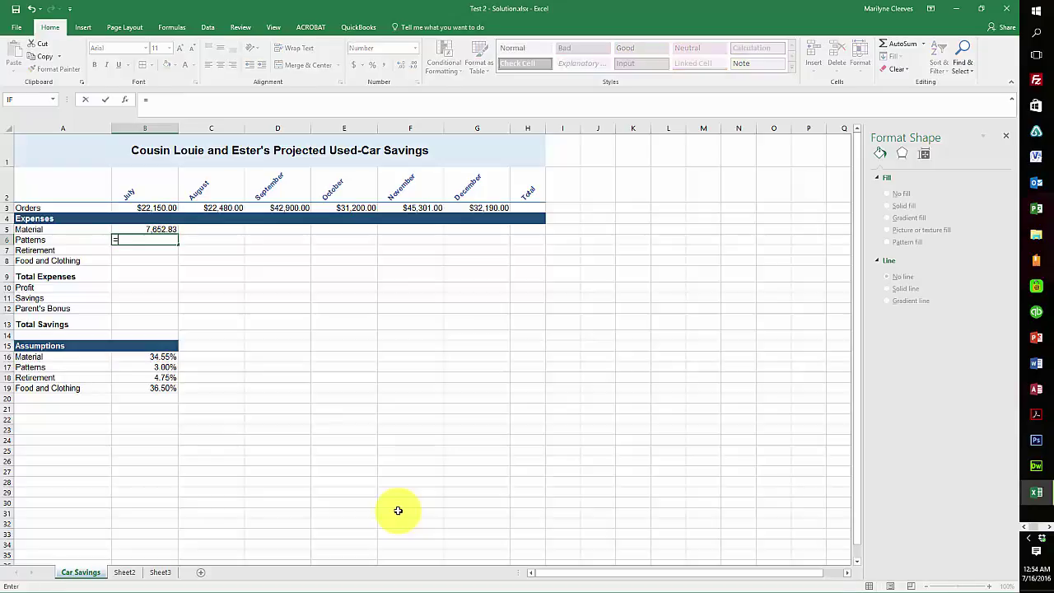
pyautogui.click(144, 206)
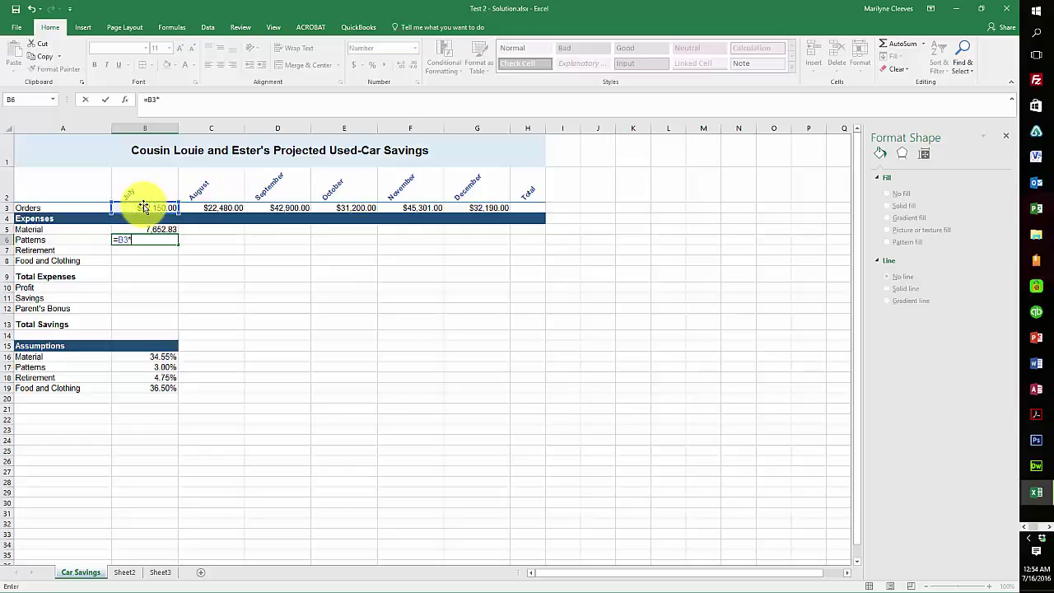
pyautogui.write('*')
pyautogui.click(156, 368)
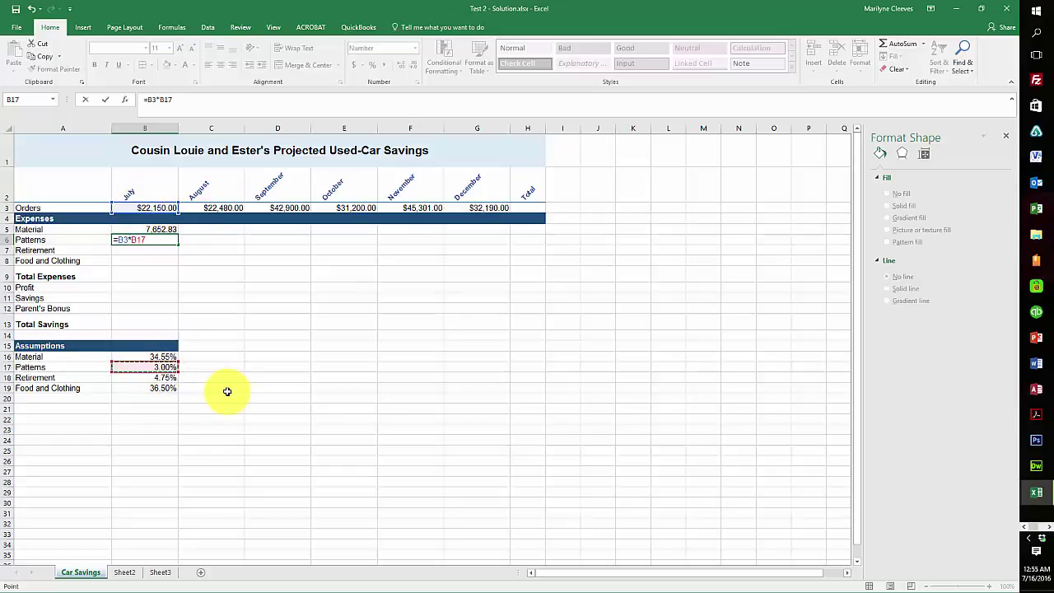
pyautogui.press('F4')
pyautogui.press('Return')
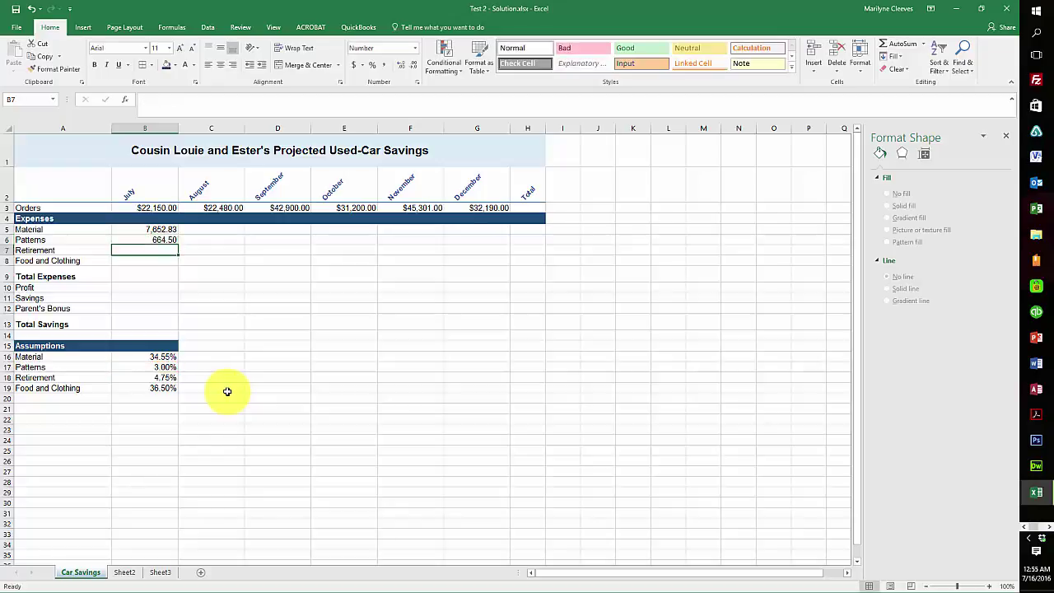
# Calculate July's Retirement expense in B7 with =B3*$B$18, using an absolute reference to the Retirement assumption
pyautogui.write('=')
pyautogui.click(146, 209)
pyautogui.write('*')
pyautogui.click(149, 377)
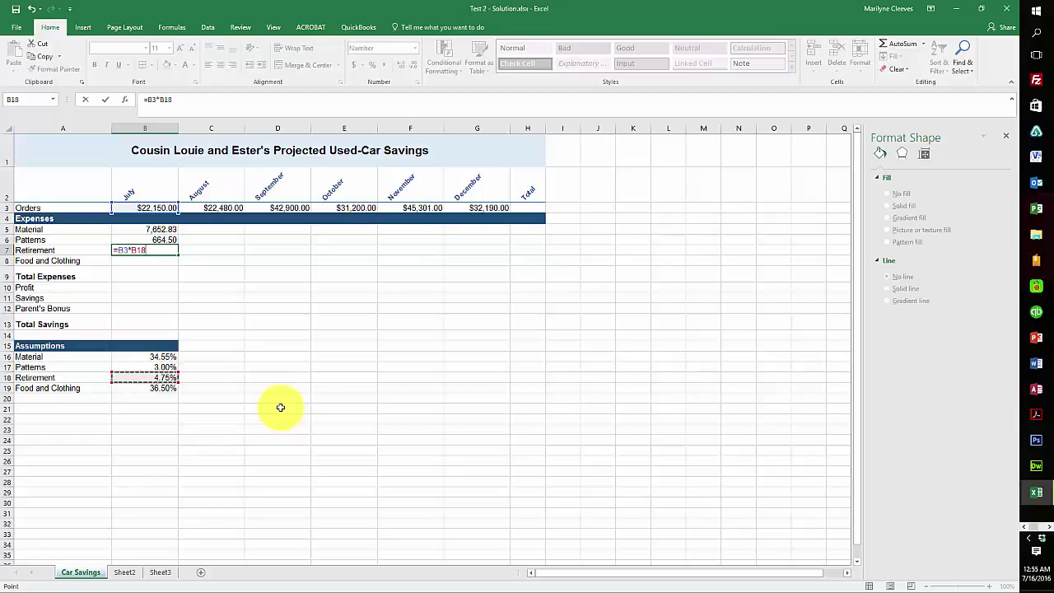
pyautogui.press('F4')
pyautogui.press('Return')
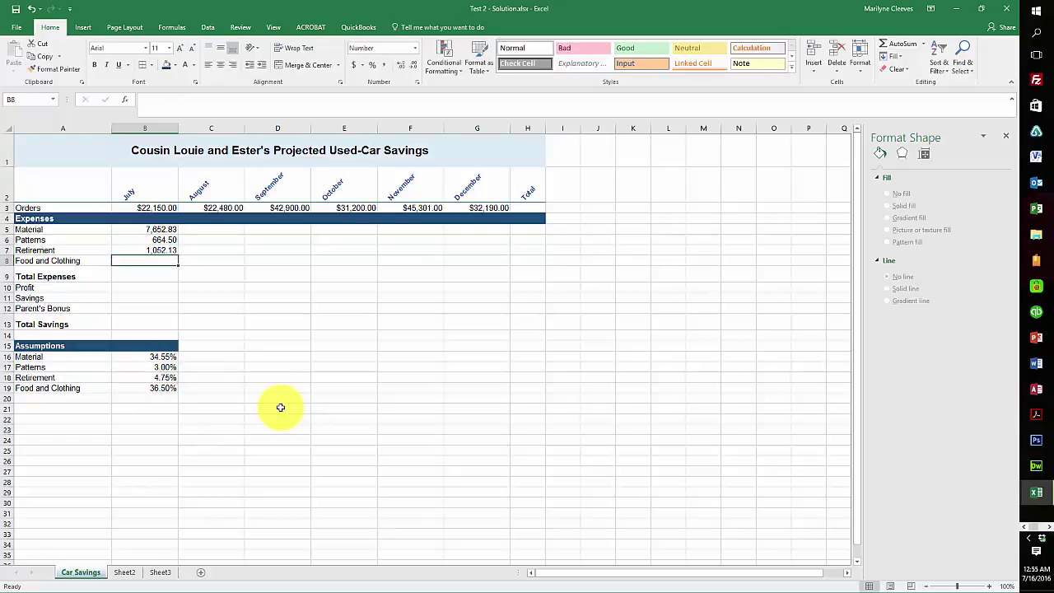
# Calculate July's Food and Clothing expense in B8 with =B3*$B$19, using an absolute reference to its assumption
pyautogui.write('=')
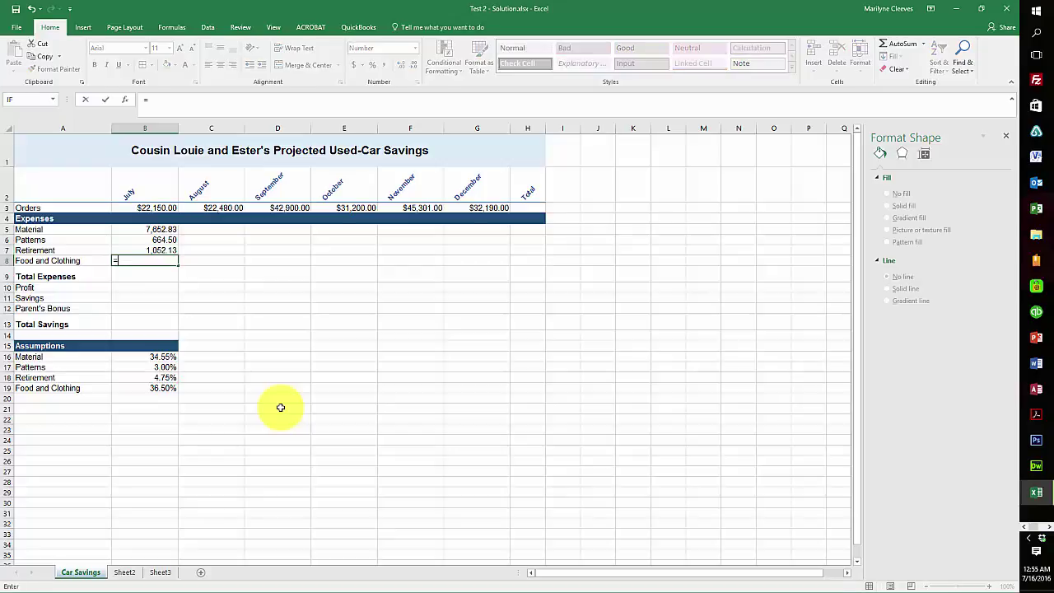
pyautogui.click(136, 209)
pyautogui.write('*')
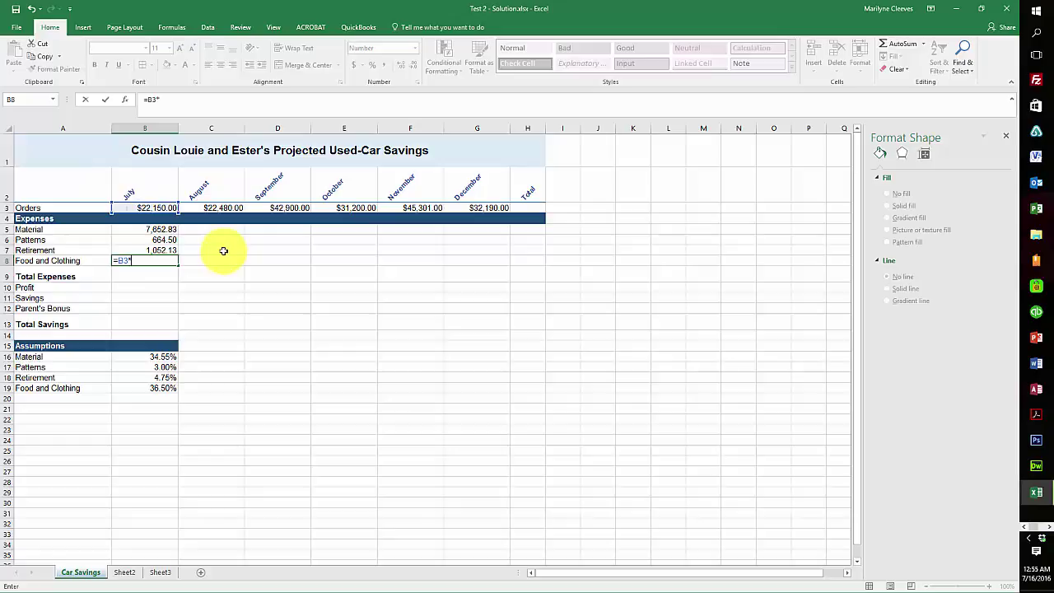
pyautogui.click(141, 388)
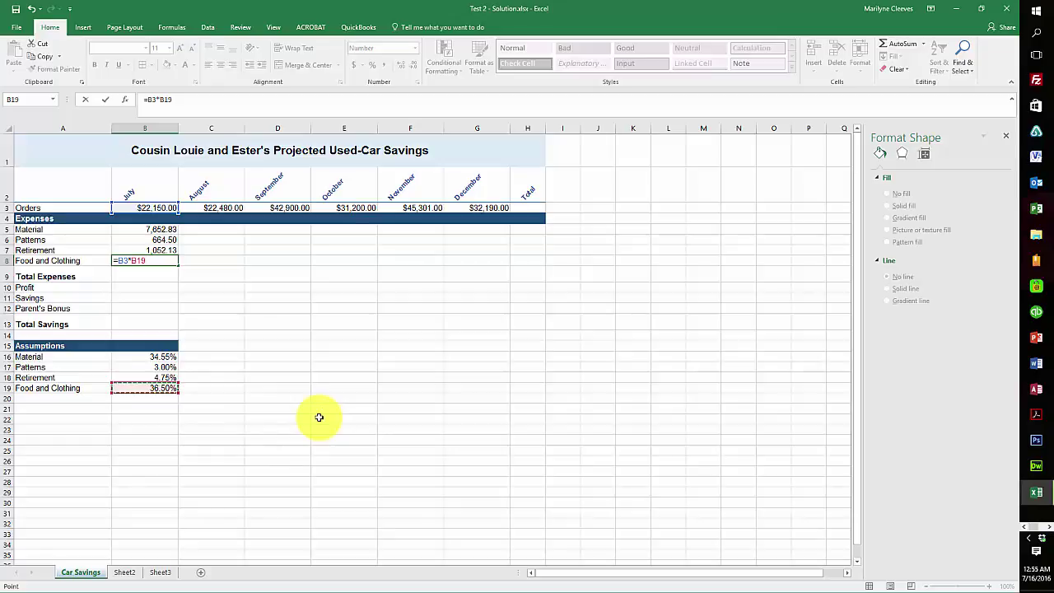
pyautogui.press('F4')
pyautogui.press('Return')
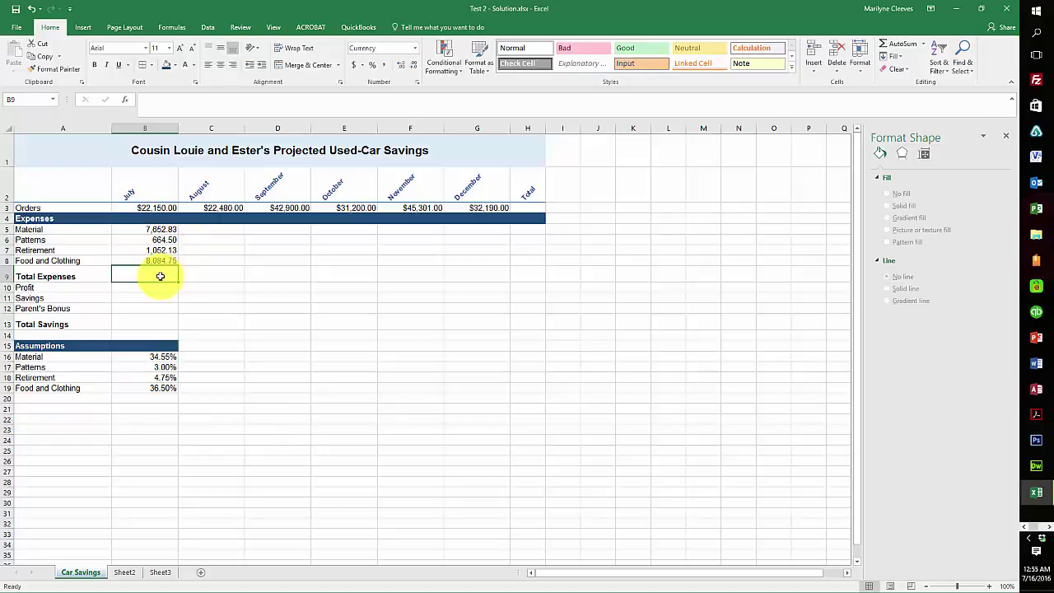
# Total July's expenses in B9 with =SUM(B5:B8) and calculate the Profit in B10 with =B3-B9
pyautogui.click(902, 46)
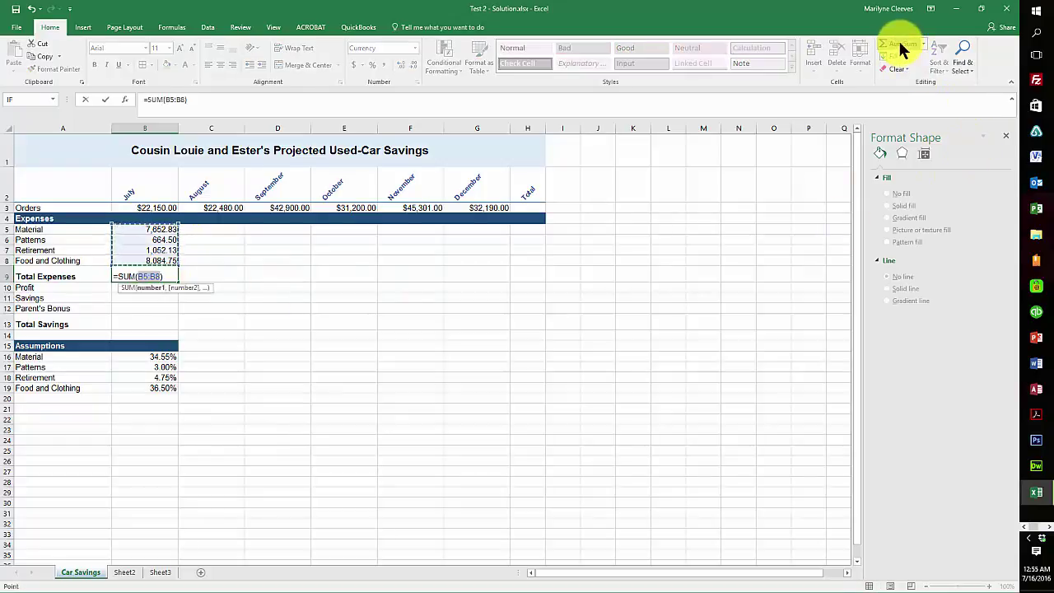
pyautogui.press('Return')
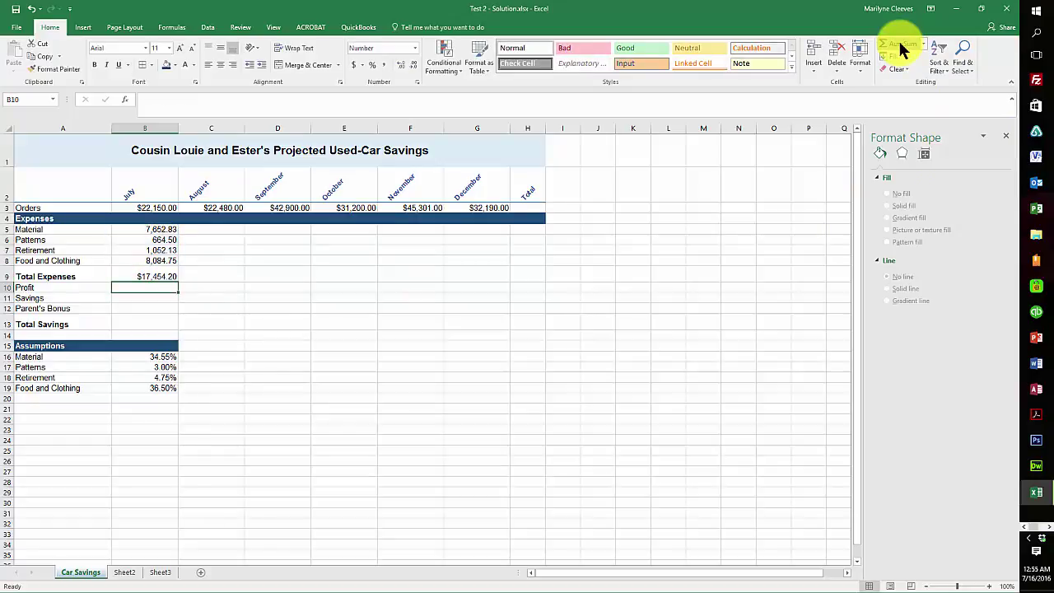
pyautogui.write('=')
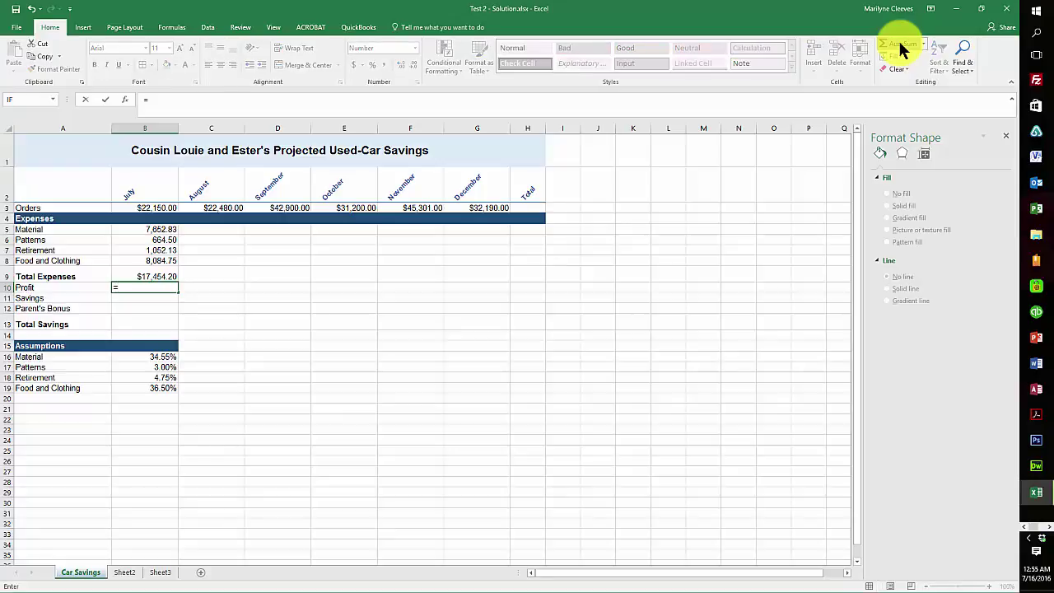
pyautogui.click(146, 209)
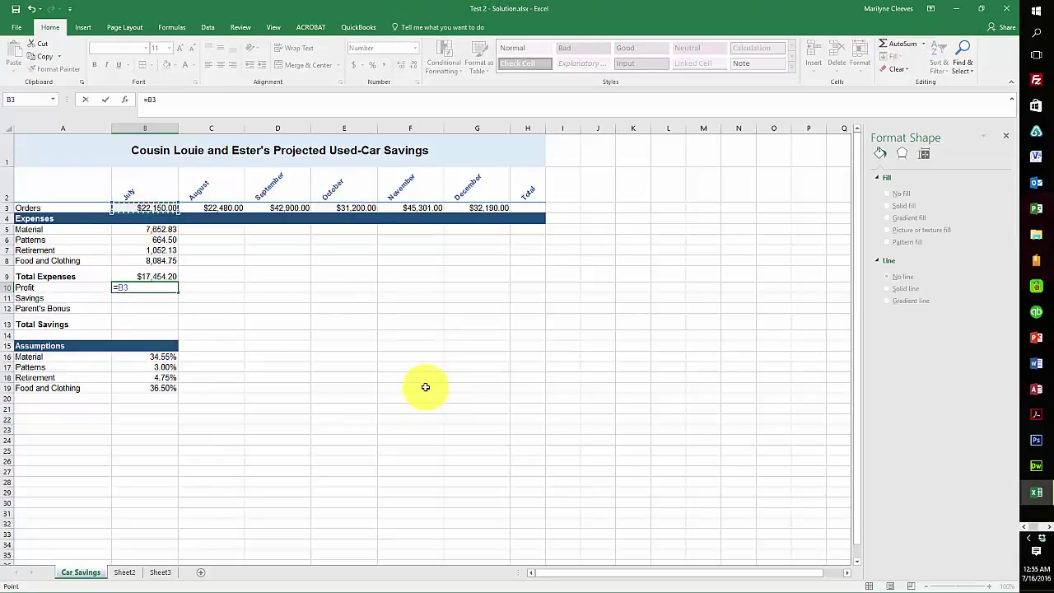
pyautogui.write('-')
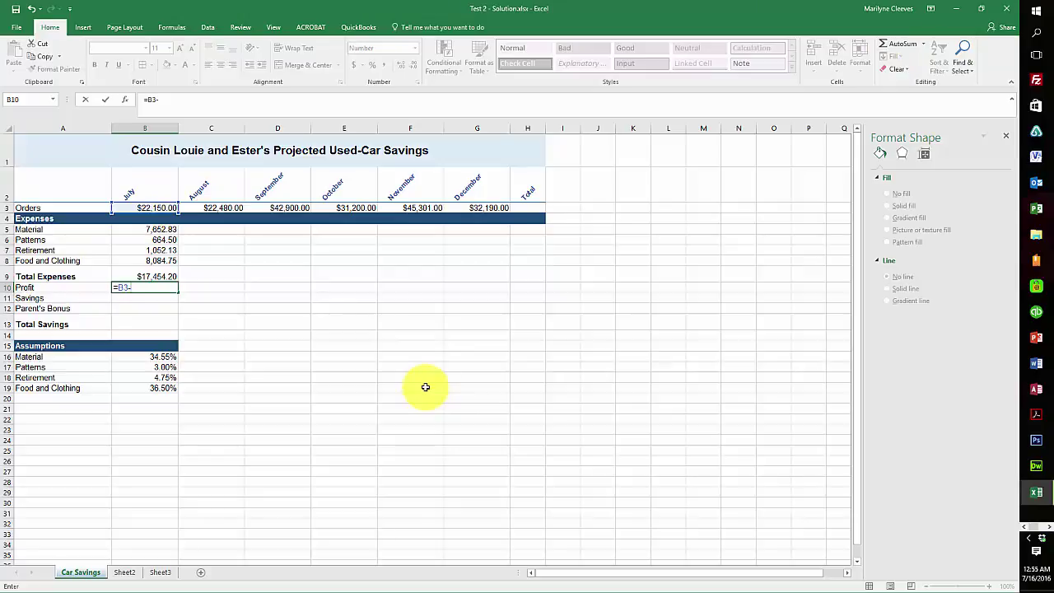
pyautogui.click(138, 278)
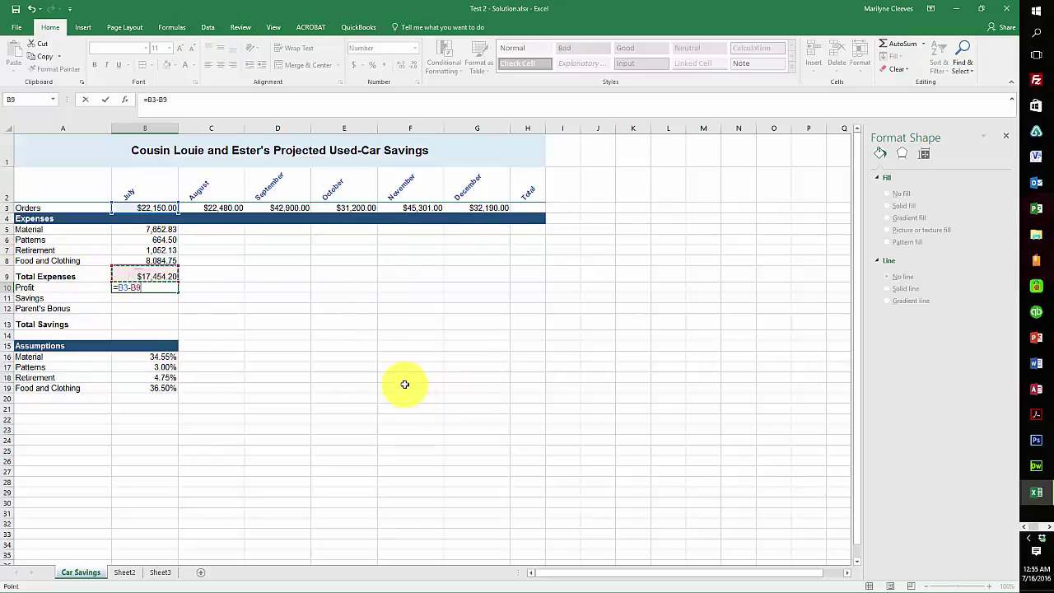
pyautogui.press('Return')
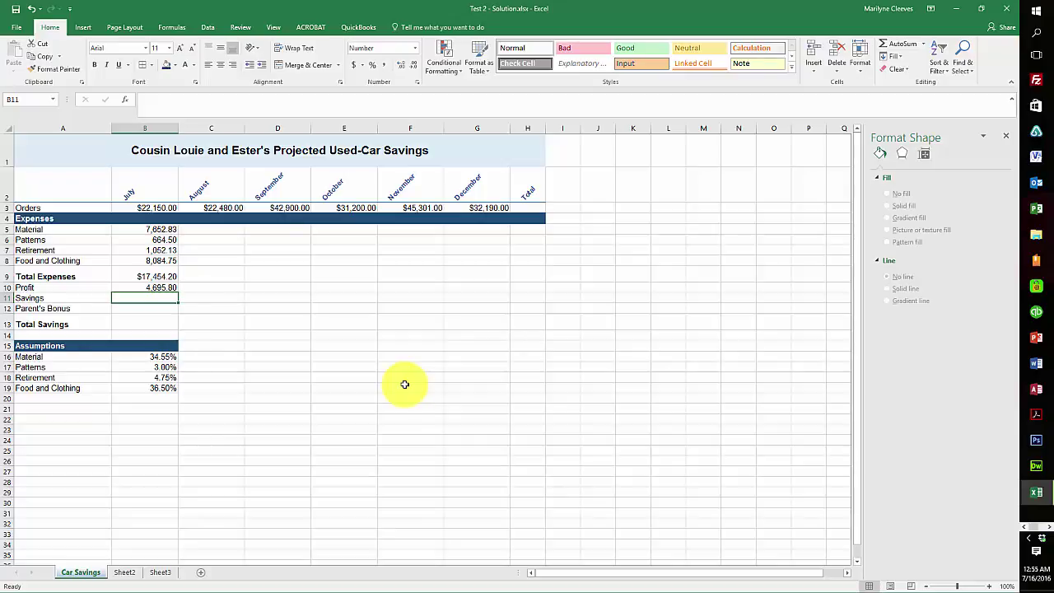
# Calculate July's Savings in B11 as 25 percent of the Profit with the formula =.25*B10
pyautogui.click(148, 287)
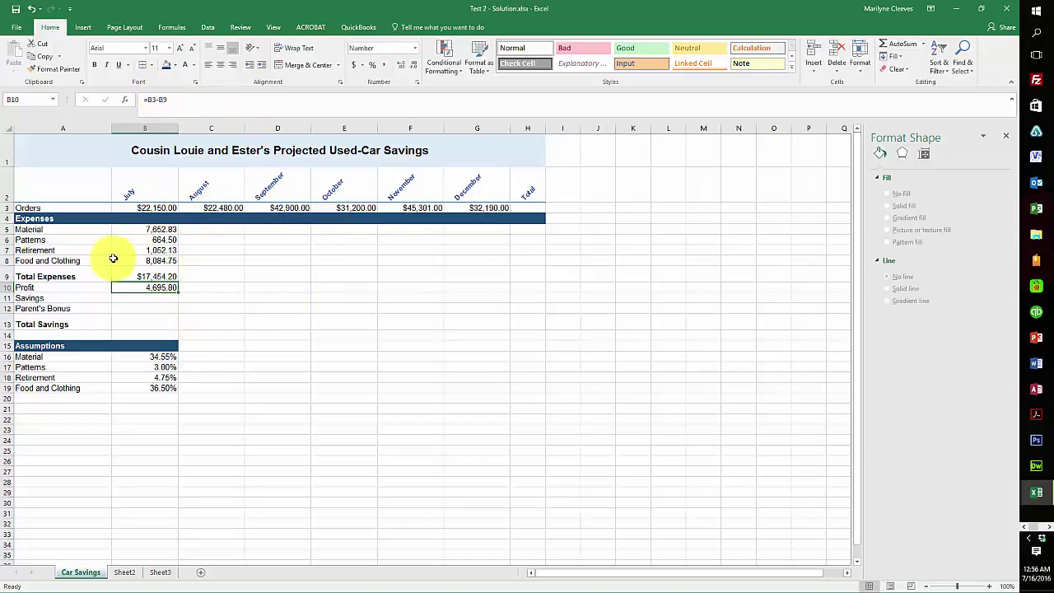
pyautogui.click(154, 298)
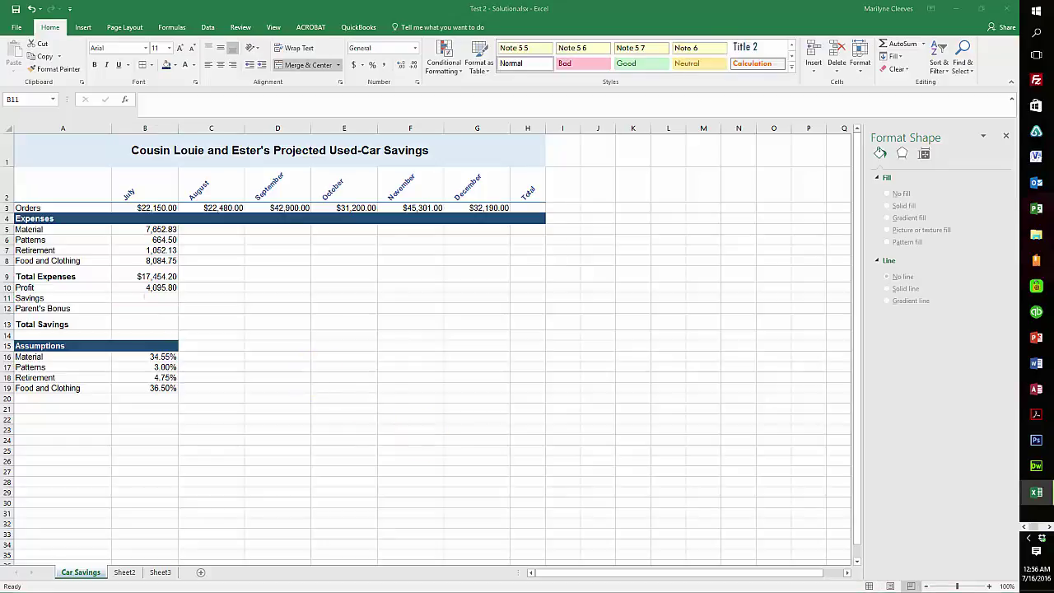
pyautogui.click(154, 297)
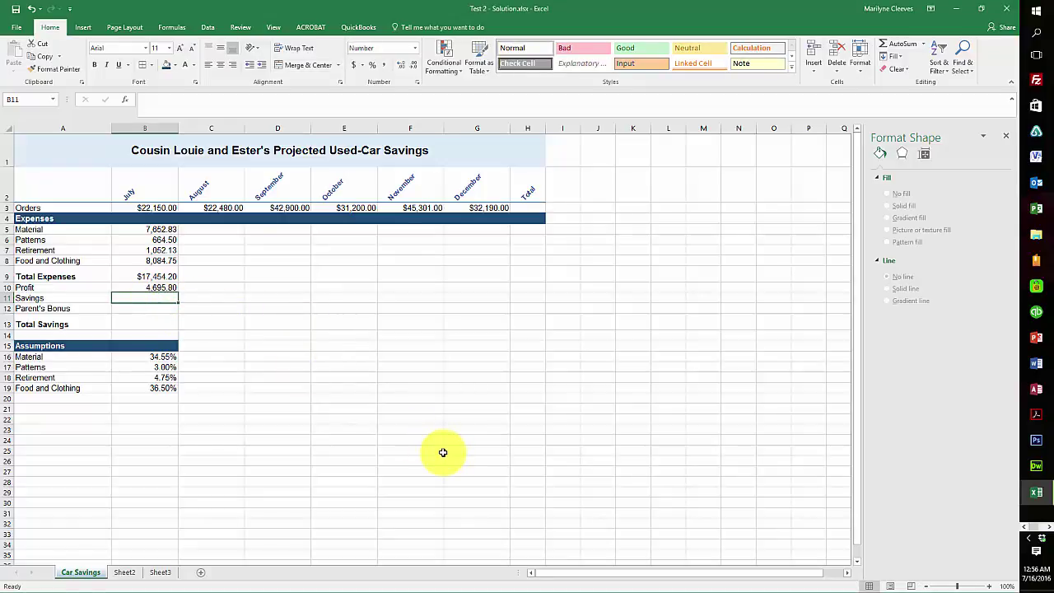
pyautogui.write('=.25')
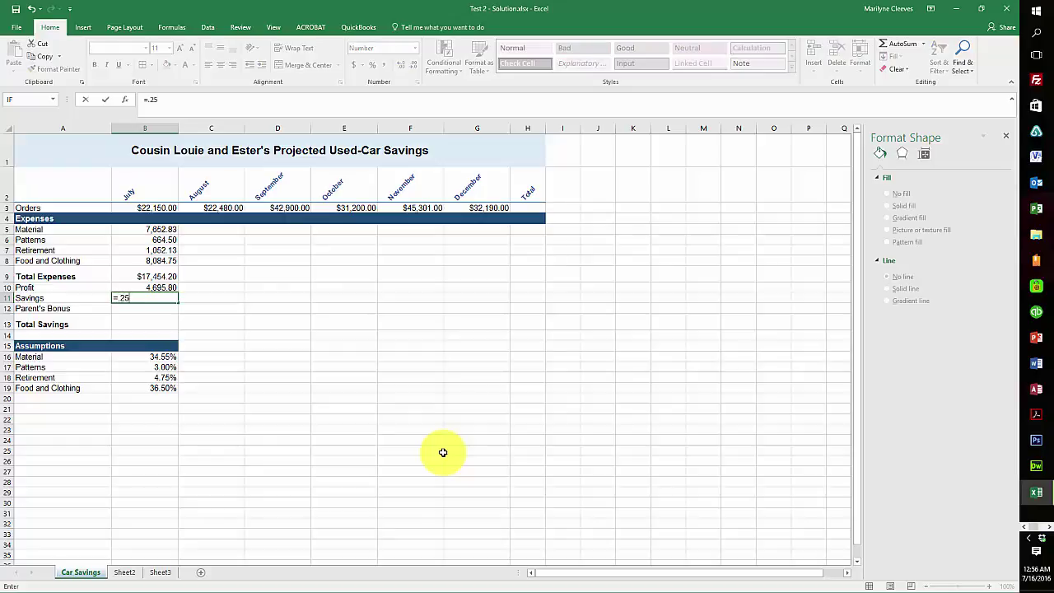
pyautogui.write('*')
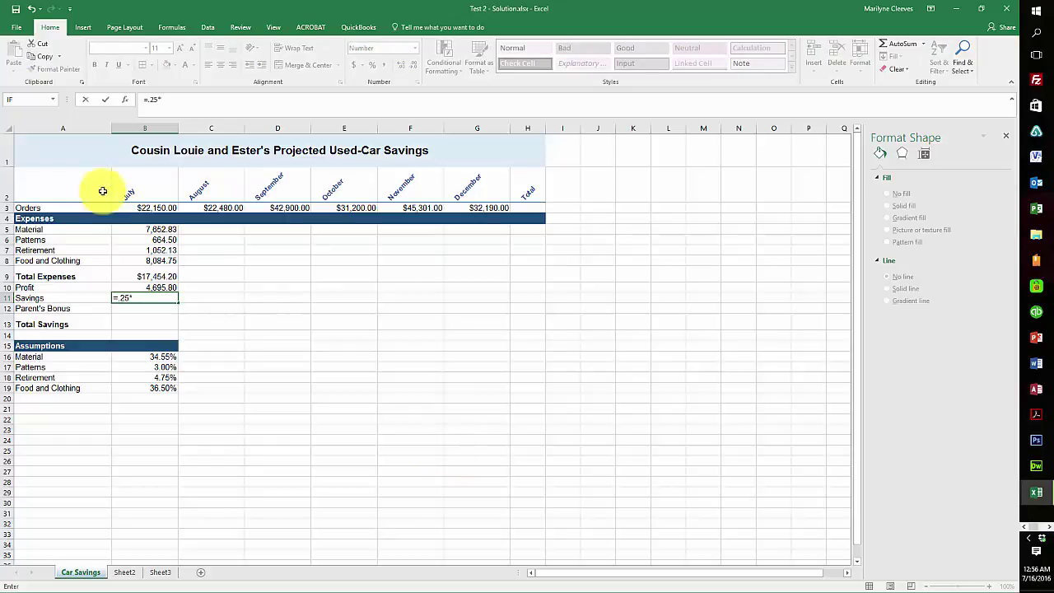
pyautogui.click(143, 286)
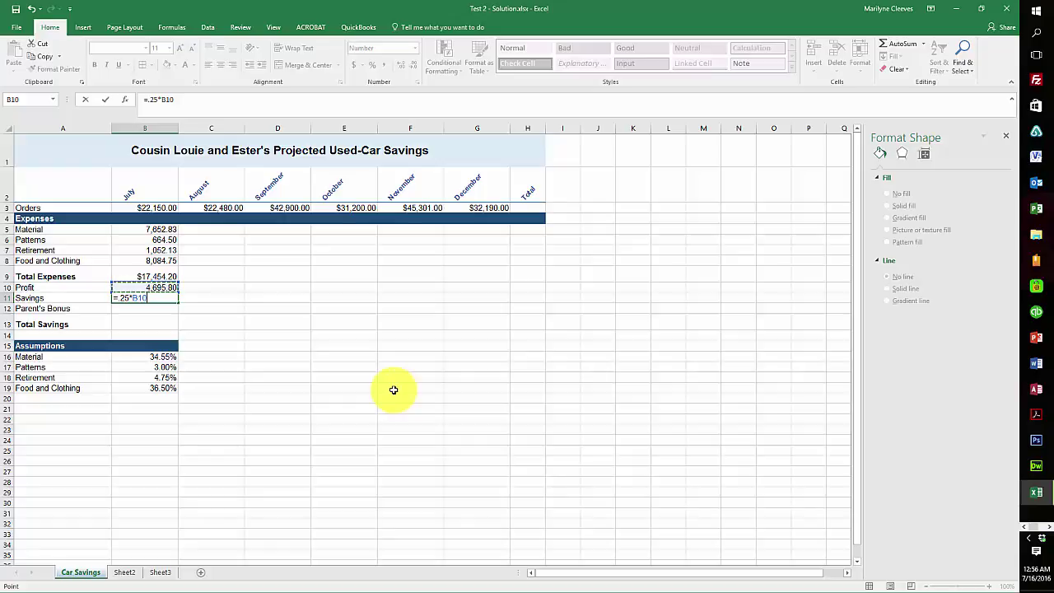
pyautogui.press('Return')
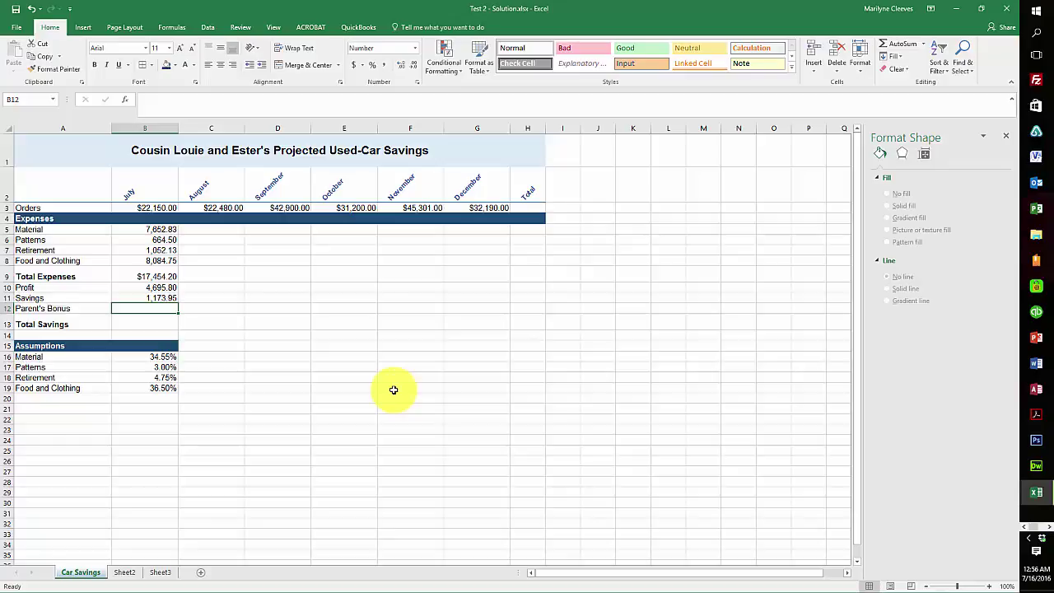
# Build July's Parent's Bonus in B12 with an IF function that tests B11>2000 and returns 250 if true, 0 if false
pyautogui.click(127, 97)
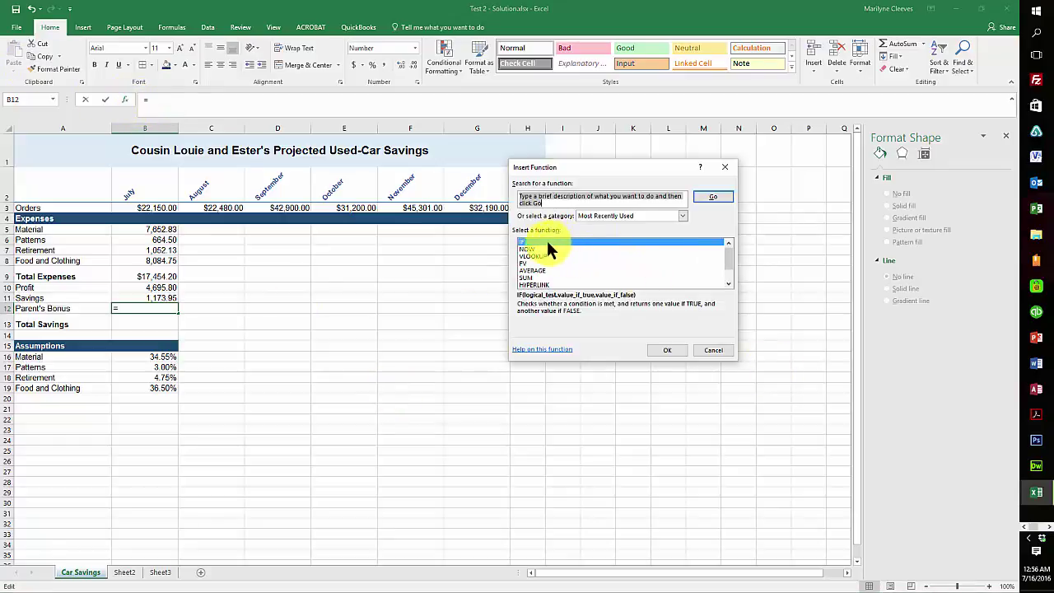
pyautogui.click(666, 350)
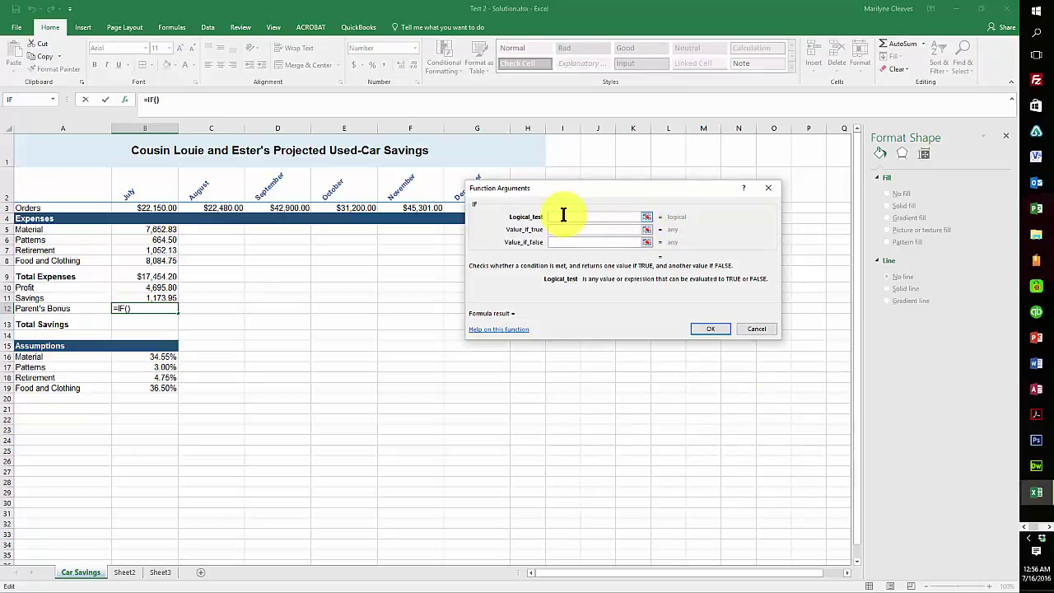
pyautogui.click(152, 297)
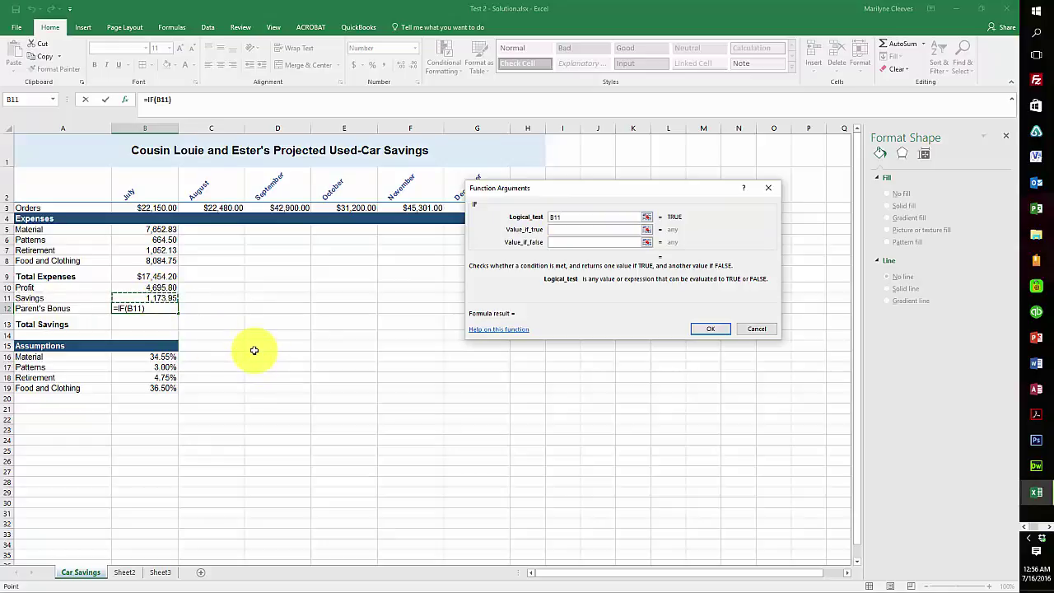
pyautogui.write('>2000')
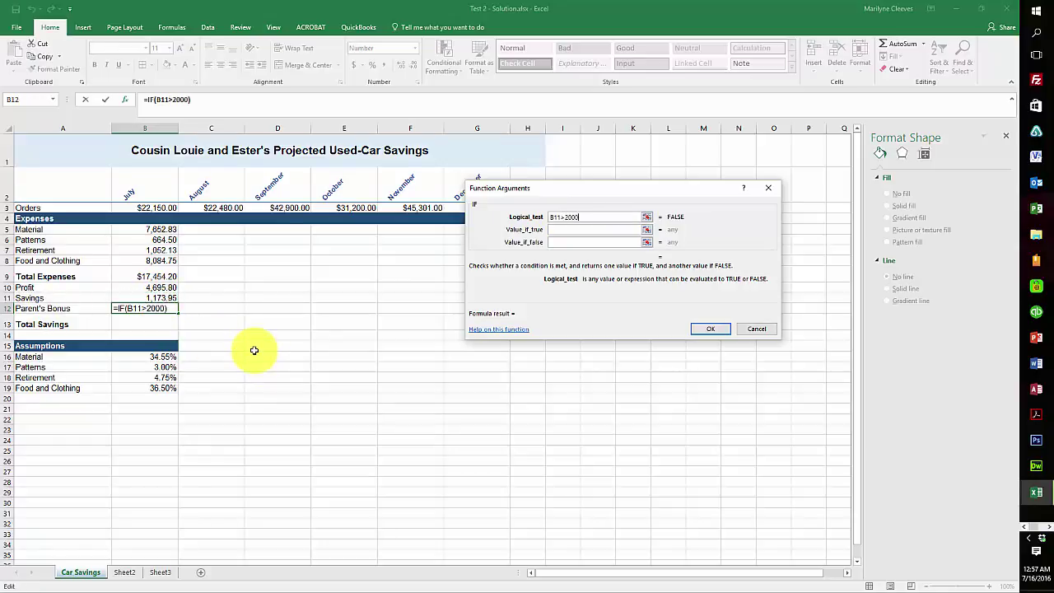
pyautogui.click(561, 229)
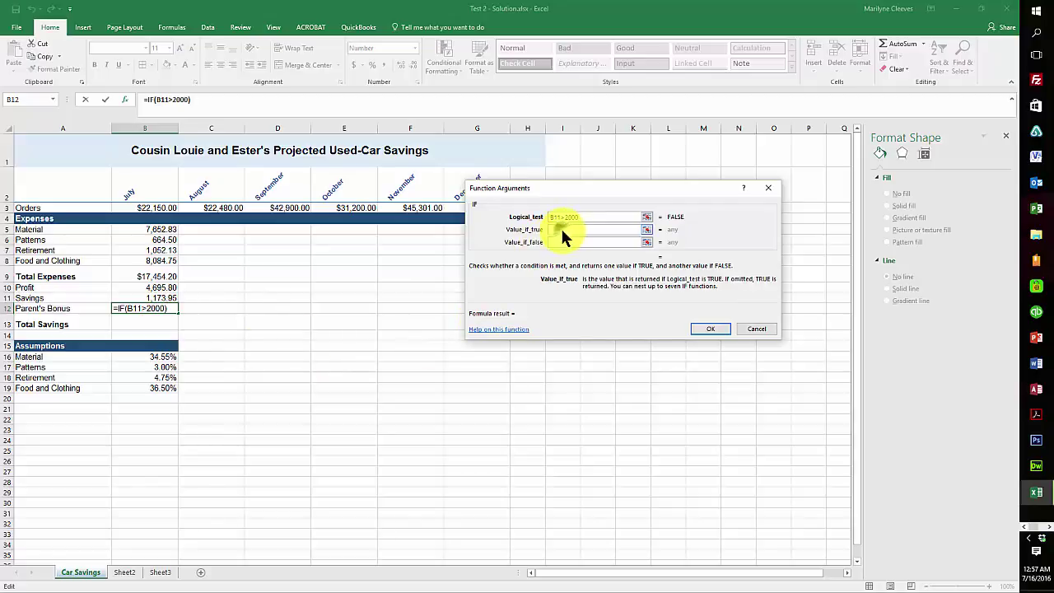
pyautogui.write('250')
pyautogui.click(564, 241)
pyautogui.write('0')
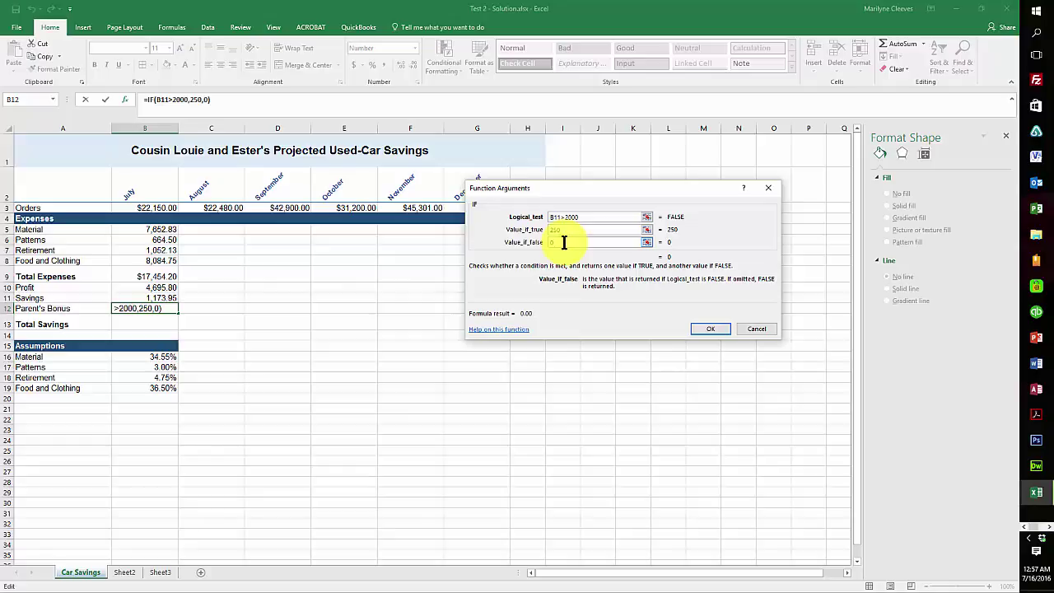
pyautogui.click(710, 328)
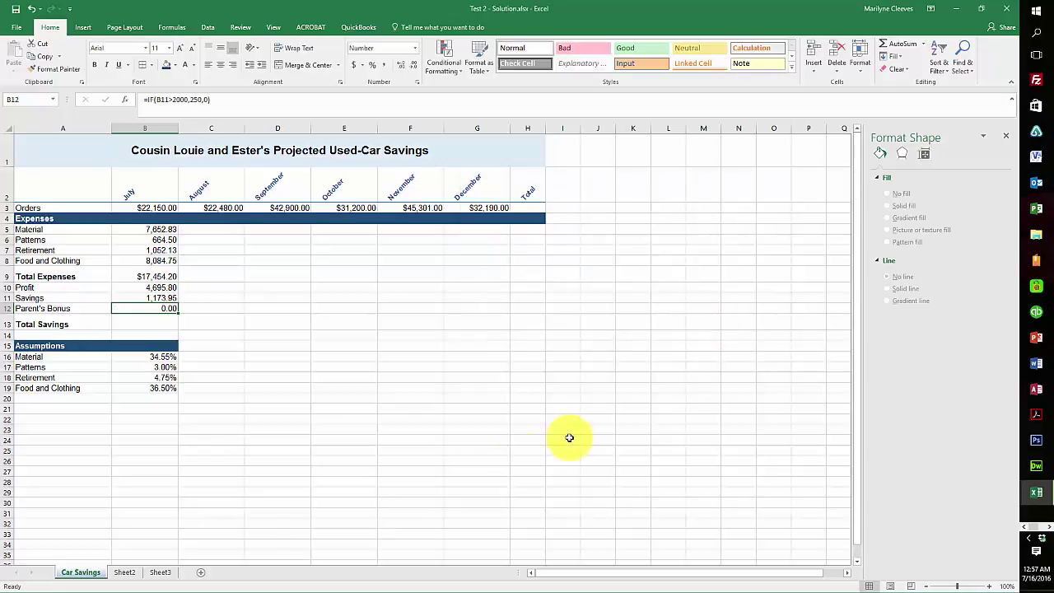
# Calculate July's Total Savings in B13 with =B11+B12, adding the savings and the bonus
pyautogui.click(145, 322)
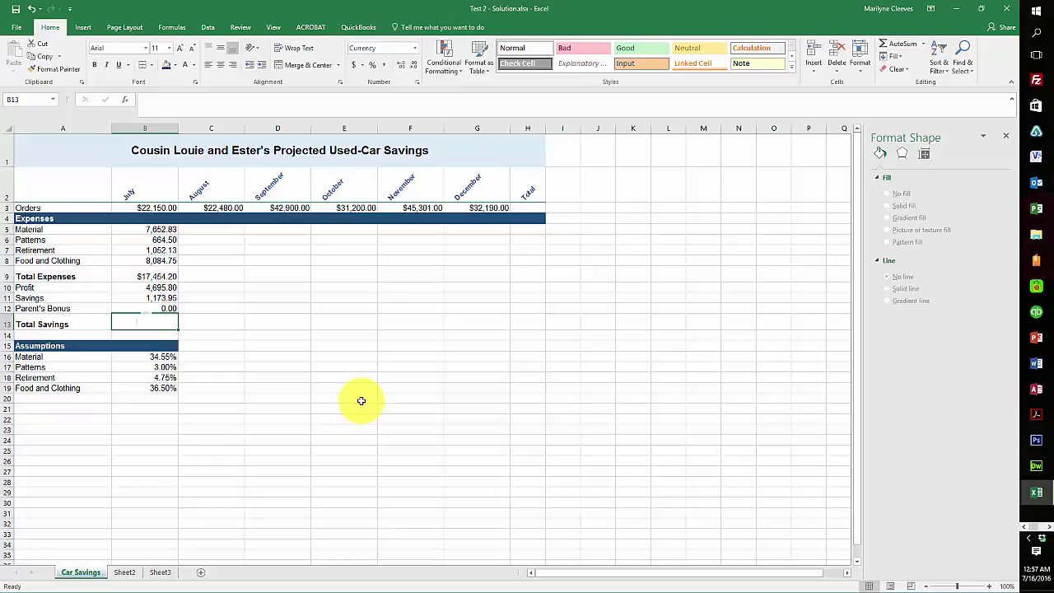
pyautogui.write('=')
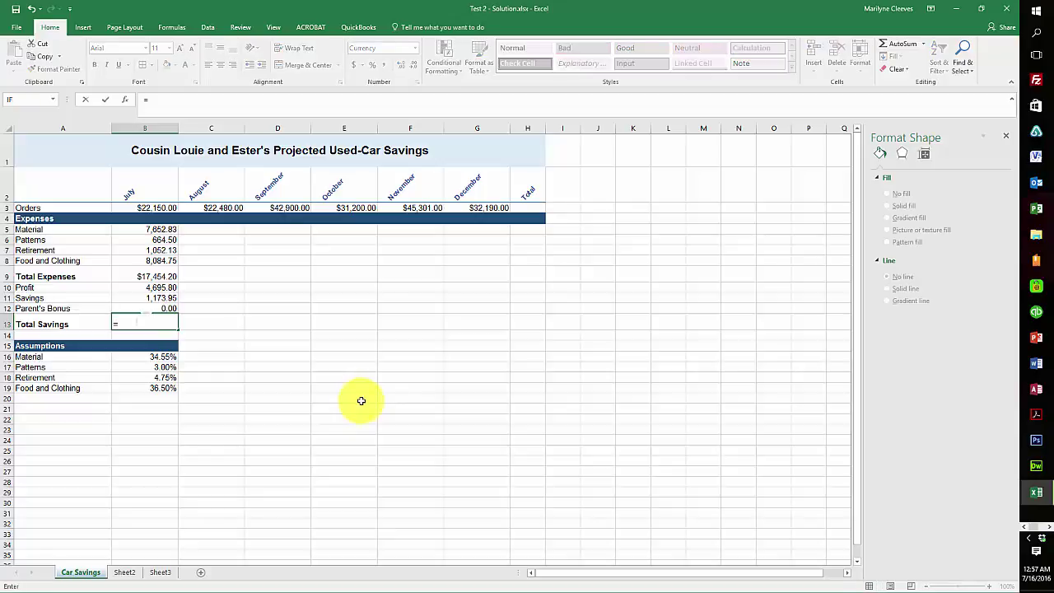
pyautogui.click(153, 298)
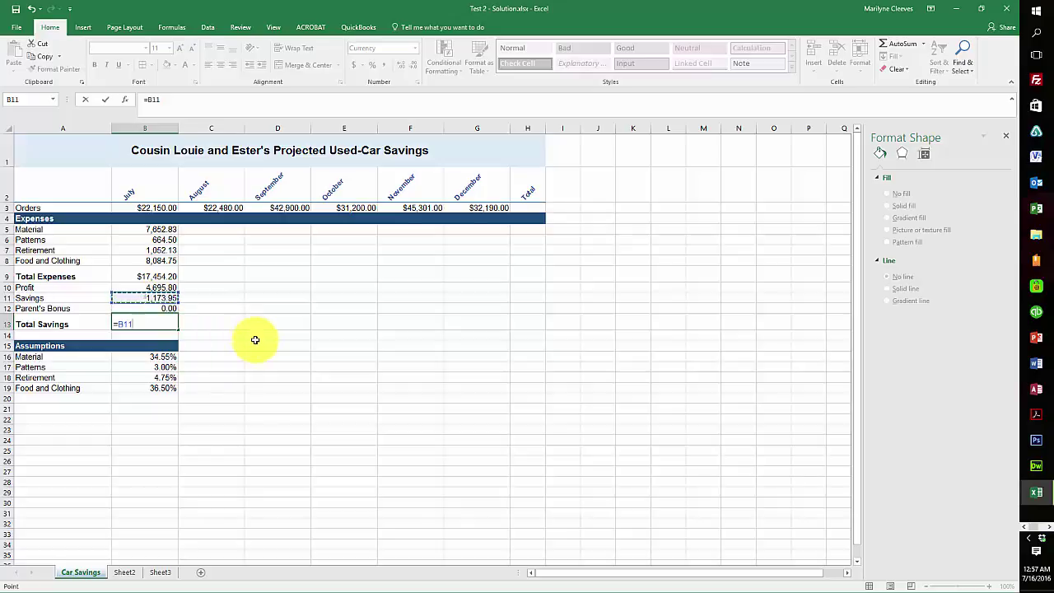
pyautogui.write('+')
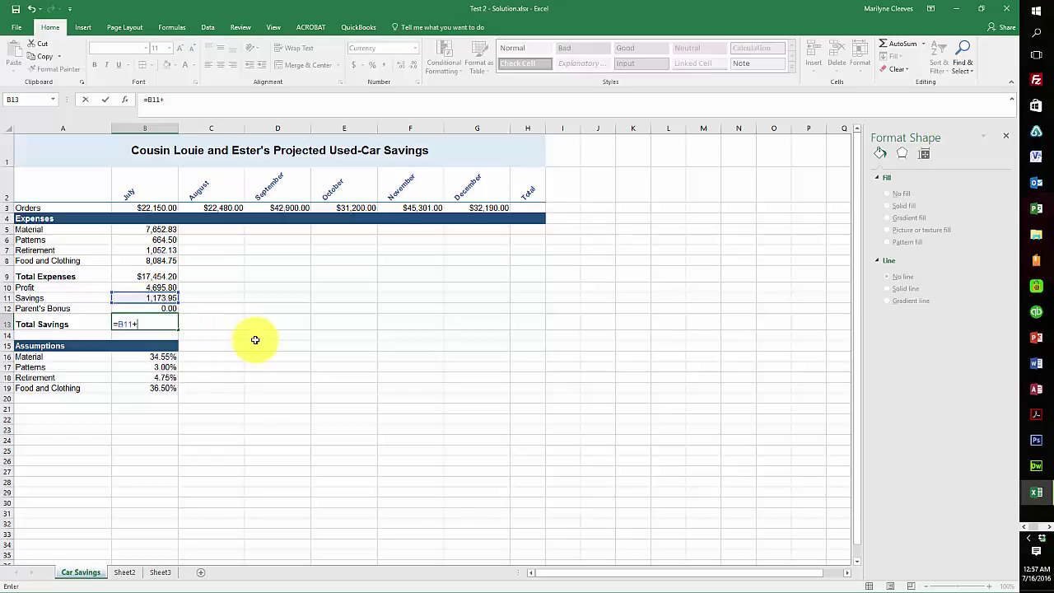
pyautogui.click(160, 308)
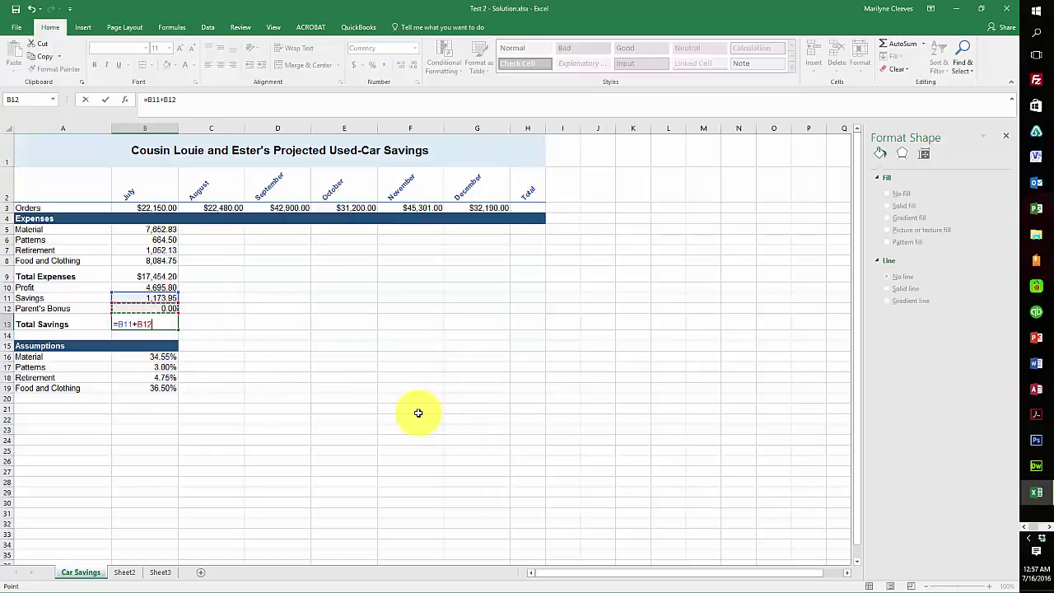
pyautogui.press('Return')
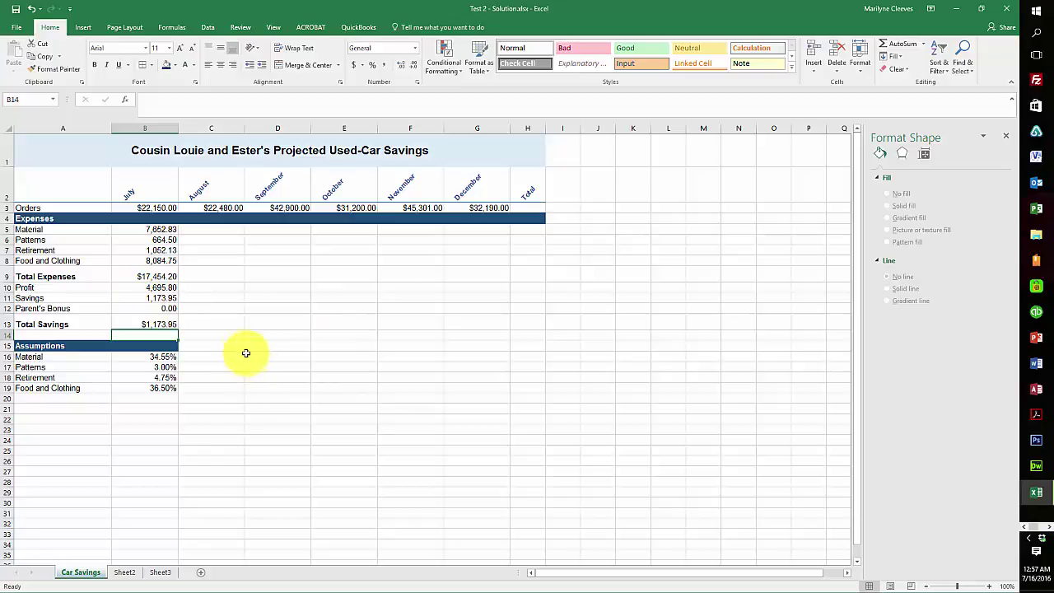
# Fill July's formulas in B5:B13 across the August to December columns through column G
pyautogui.click(144, 324)
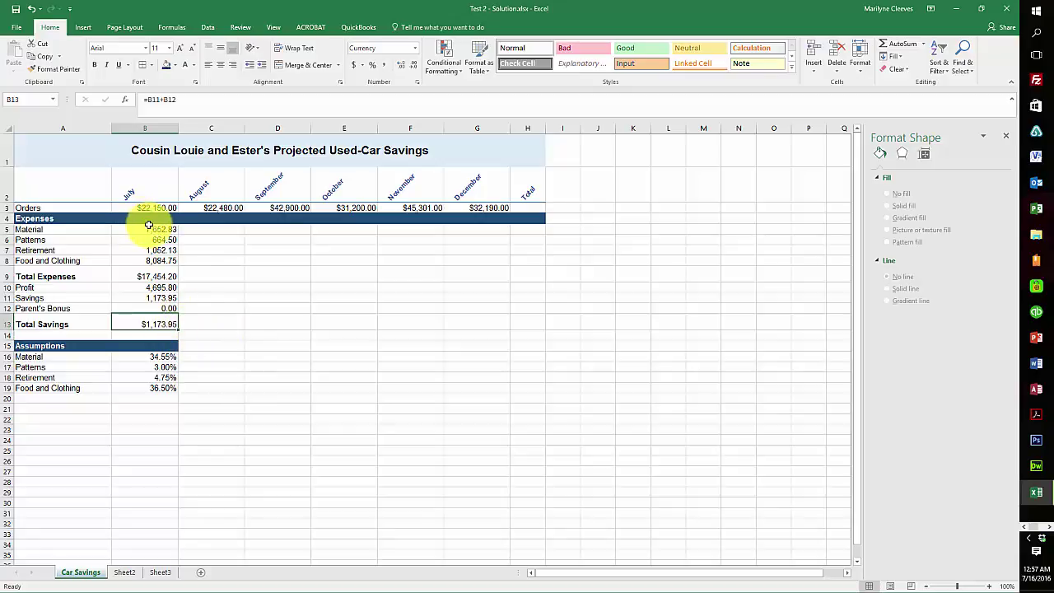
pyautogui.moveTo(145, 229); pyautogui.dragTo(501, 324)
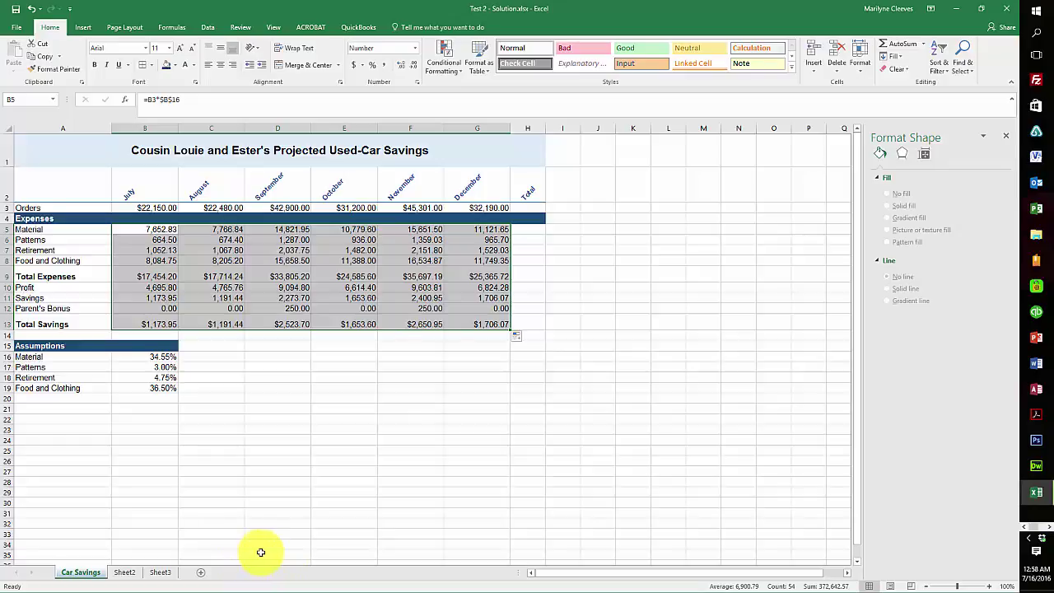
# Sum the July to December values in the Total column, for Orders in H3 and for all rows in H5:H13
pyautogui.click(528, 206)
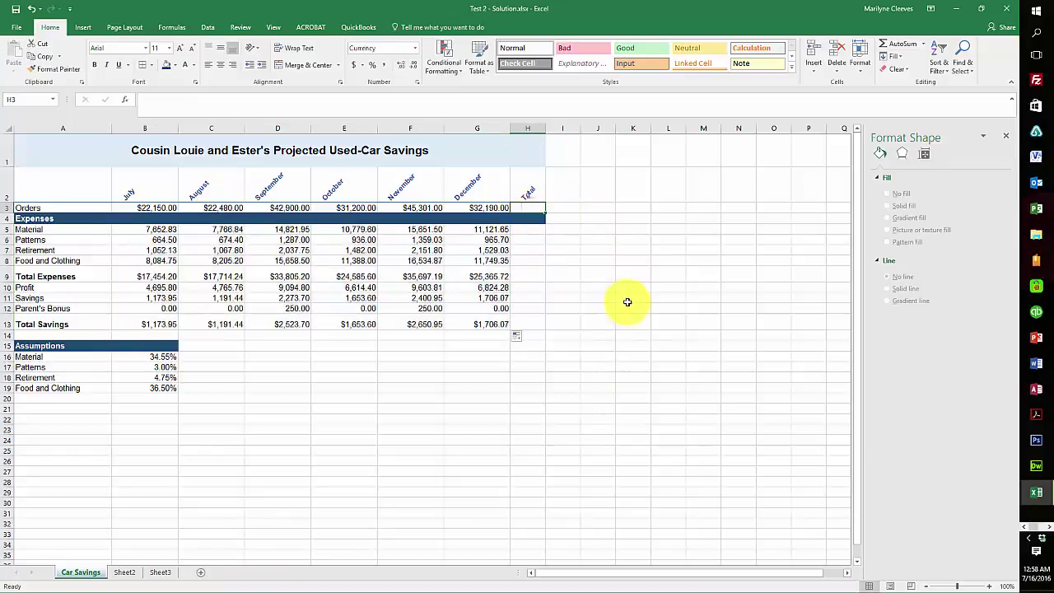
pyautogui.click(903, 43)
pyautogui.press('Return')
pyautogui.moveTo(519, 230); pyautogui.dragTo(529, 326)
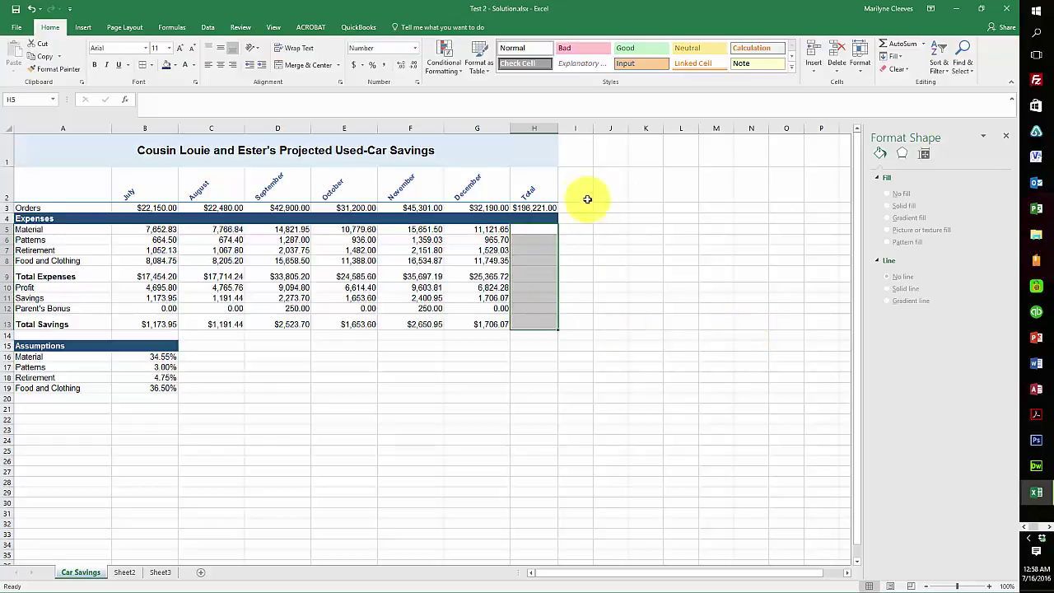
pyautogui.click(902, 41)
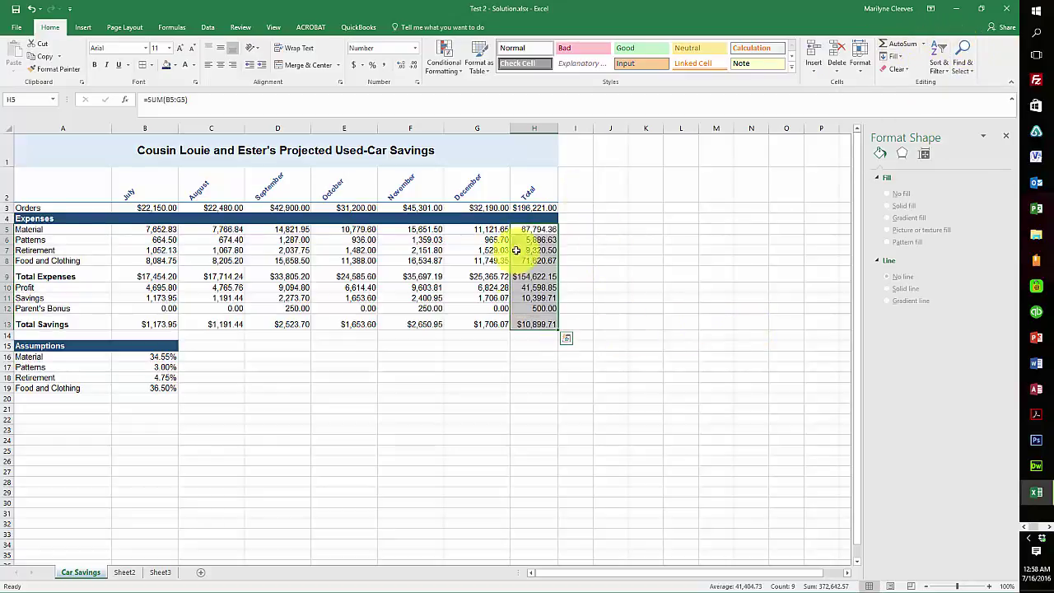
pyautogui.click(535, 230)
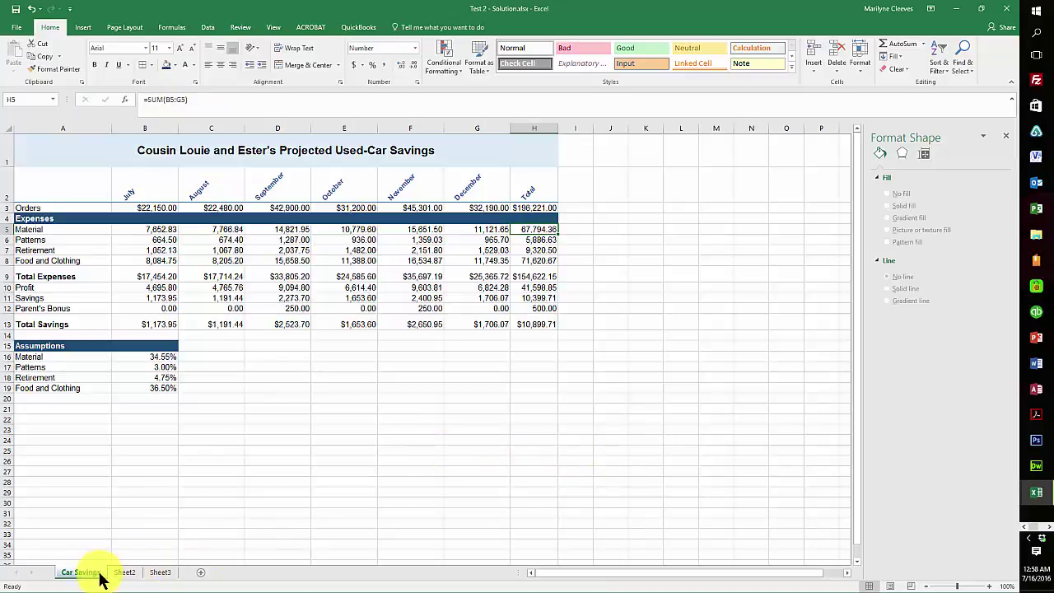
# Duplicate the Car Savings worksheet directly after the original and rename the copy Car Savings Goal
pyautogui.moveTo(97, 577); pyautogui.dragTo(120, 575)
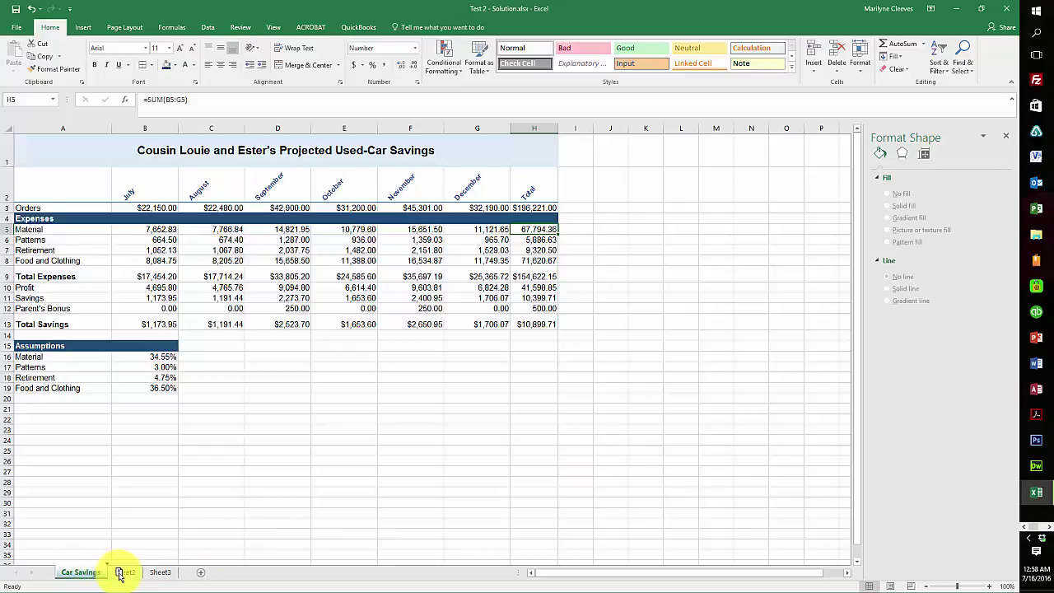
pyautogui.moveTo(118, 574); pyautogui.dragTo(157, 577)
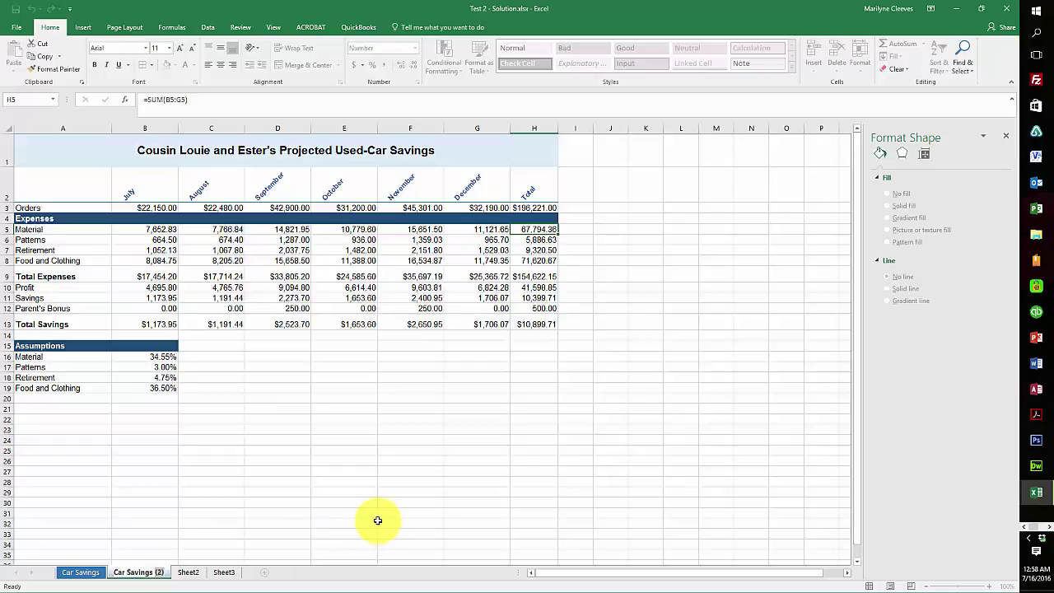
pyautogui.write('Car Savings Goal')
pyautogui.press('Return')
pyautogui.click(137, 429)
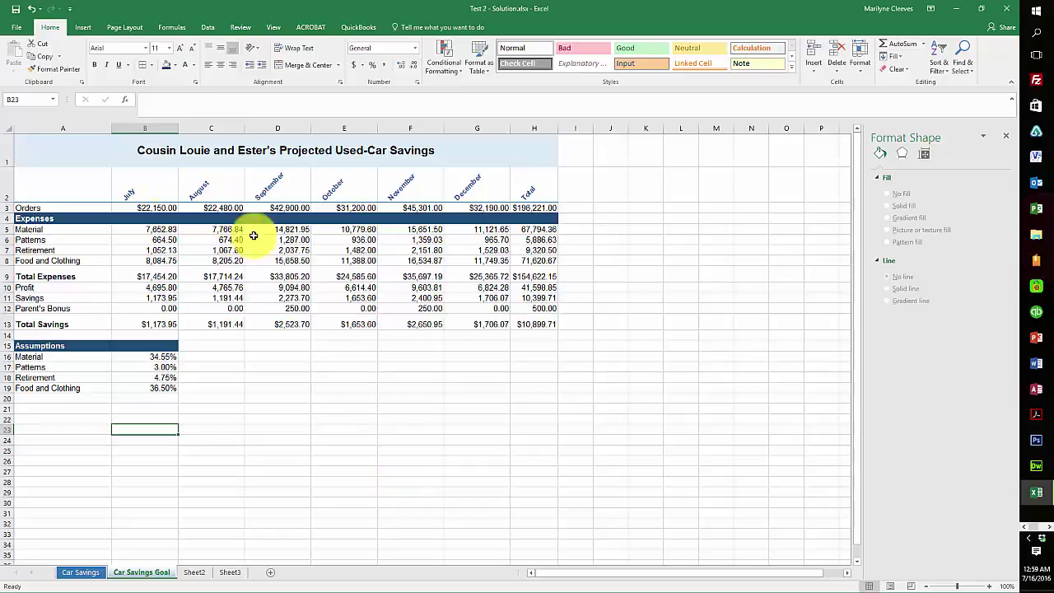
# Insert a 3-D pie chart of the monthly orders using the month headings and order amounts in B2:G3
pyautogui.moveTo(136, 181); pyautogui.dragTo(487, 210)
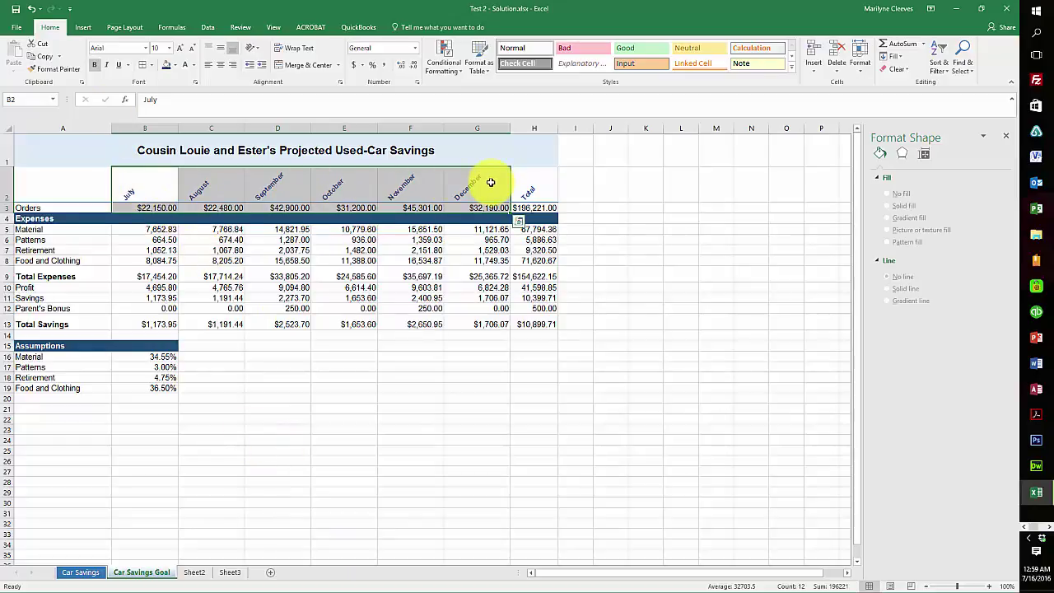
pyautogui.click(80, 27)
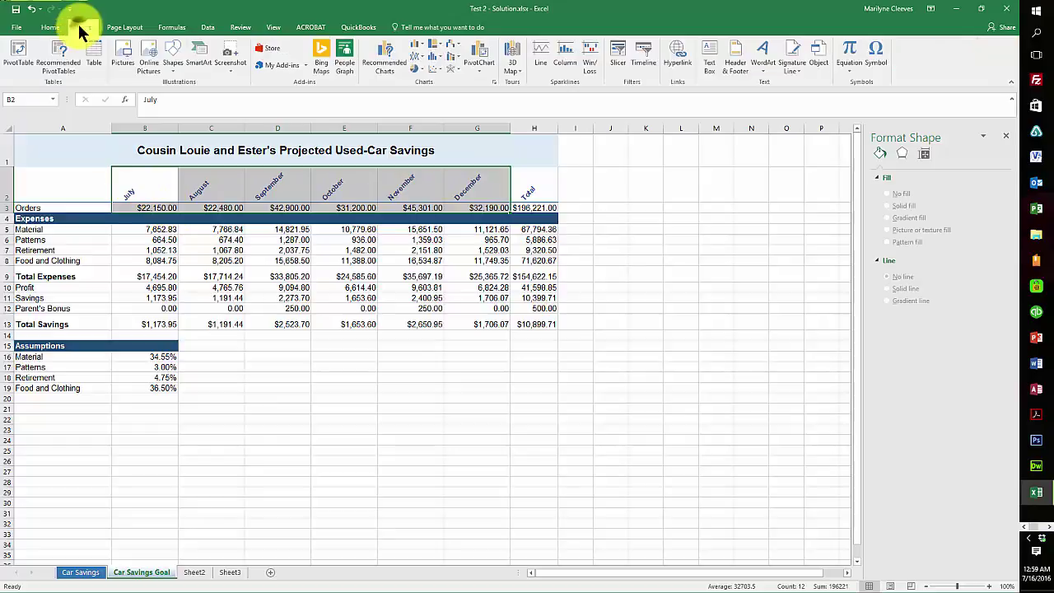
pyautogui.click(420, 70)
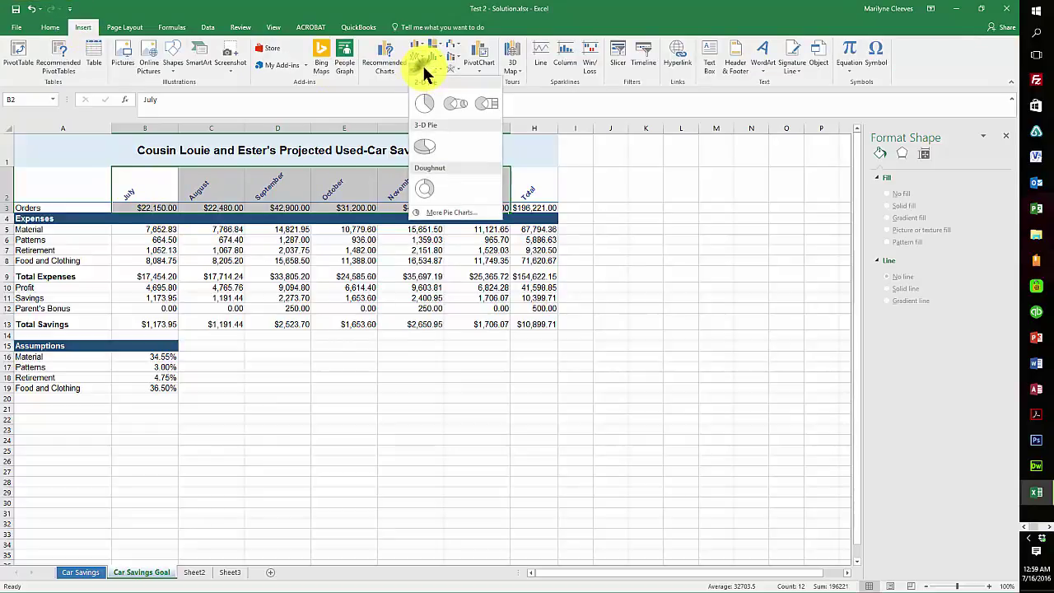
pyautogui.click(427, 147)
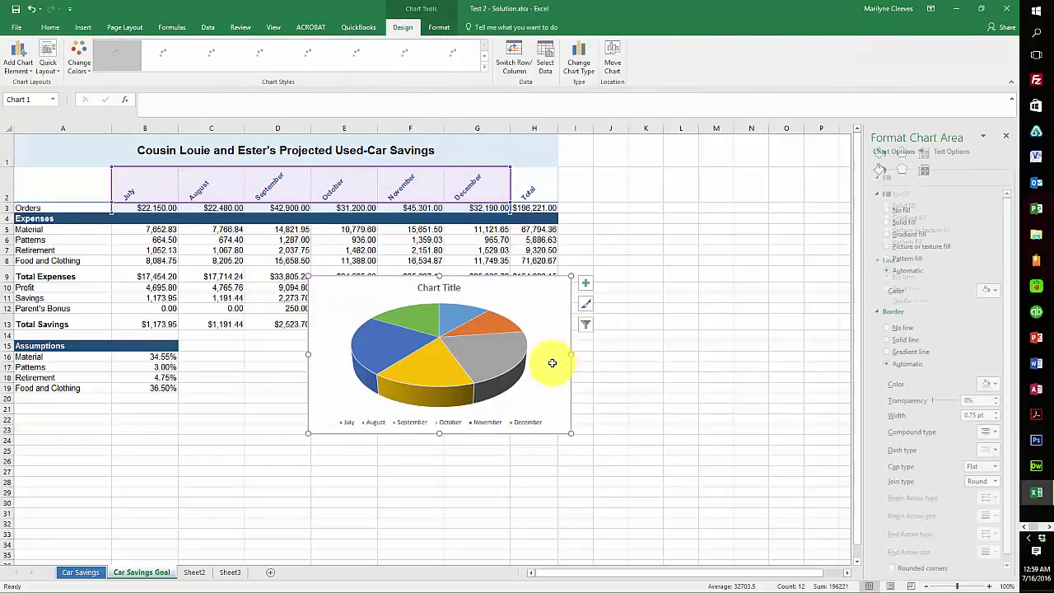
# Move the pie chart below the savings table beside the Assumptions, starting at column C, and widen it to about the middle of column G
pyautogui.moveTo(503, 318); pyautogui.dragTo(395, 355)
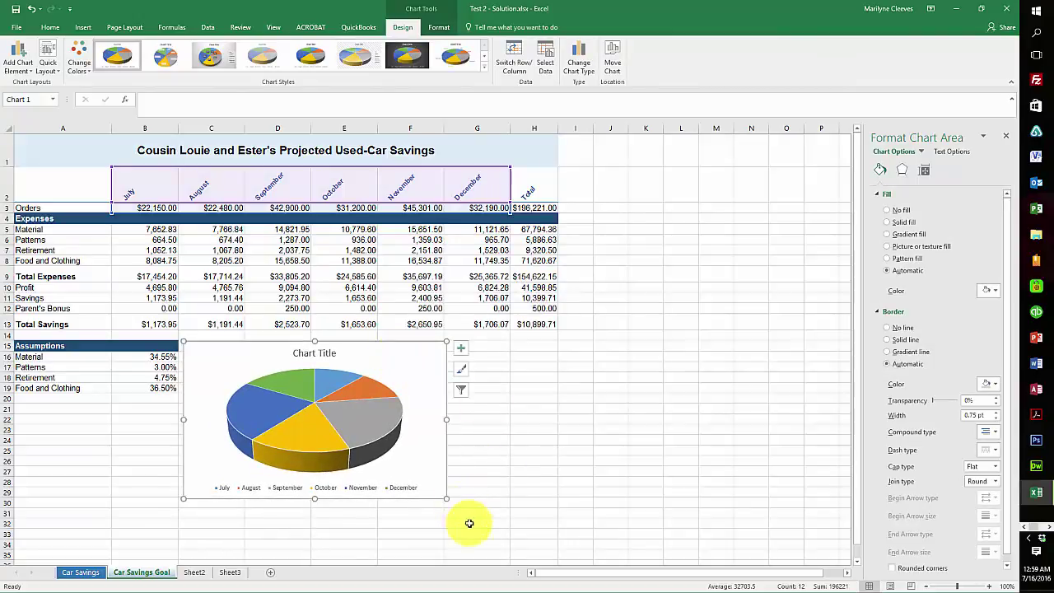
pyautogui.moveTo(446, 419); pyautogui.dragTo(479, 425)
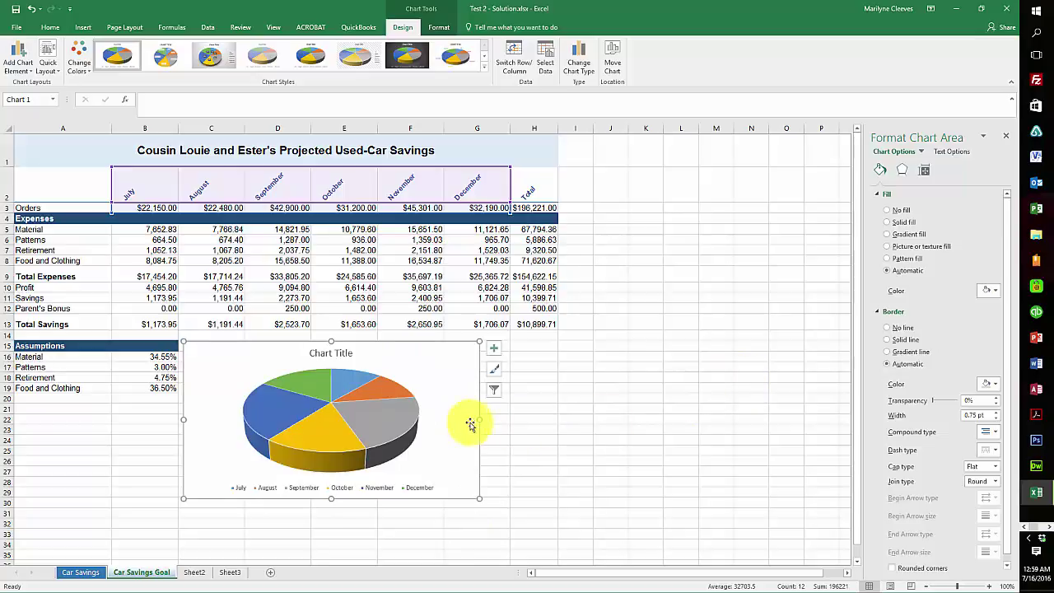
# Replace the pie chart's placeholder title with Sales Orders
pyautogui.click(456, 425)
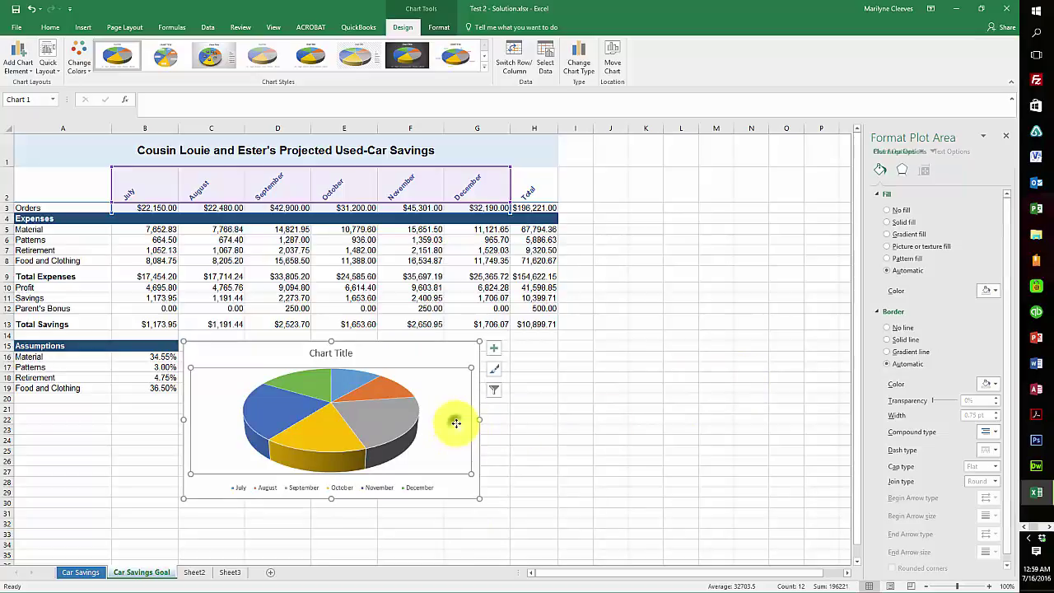
pyautogui.click(331, 352)
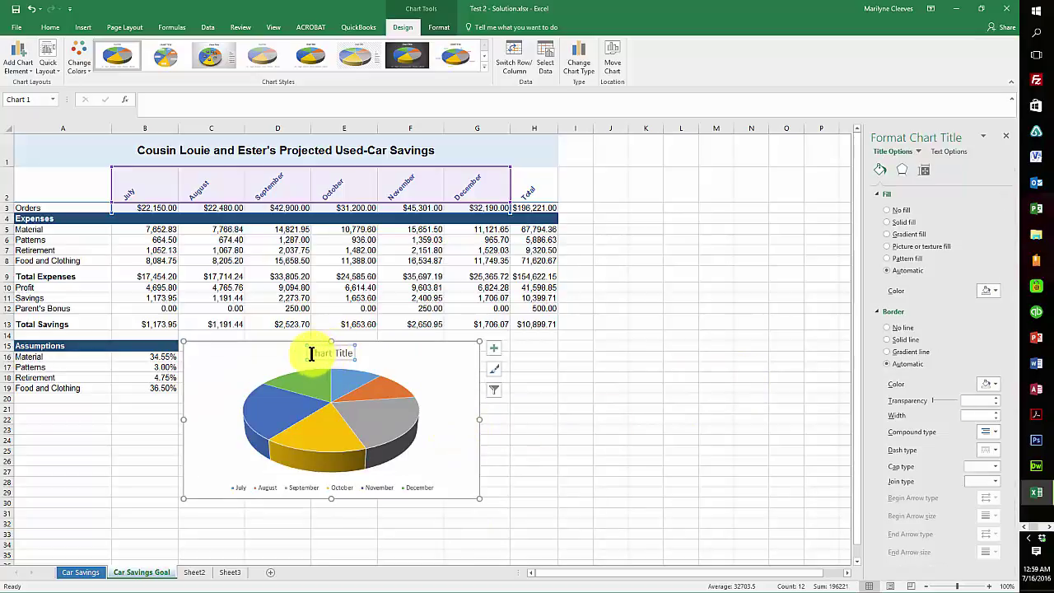
pyautogui.click(311, 353)
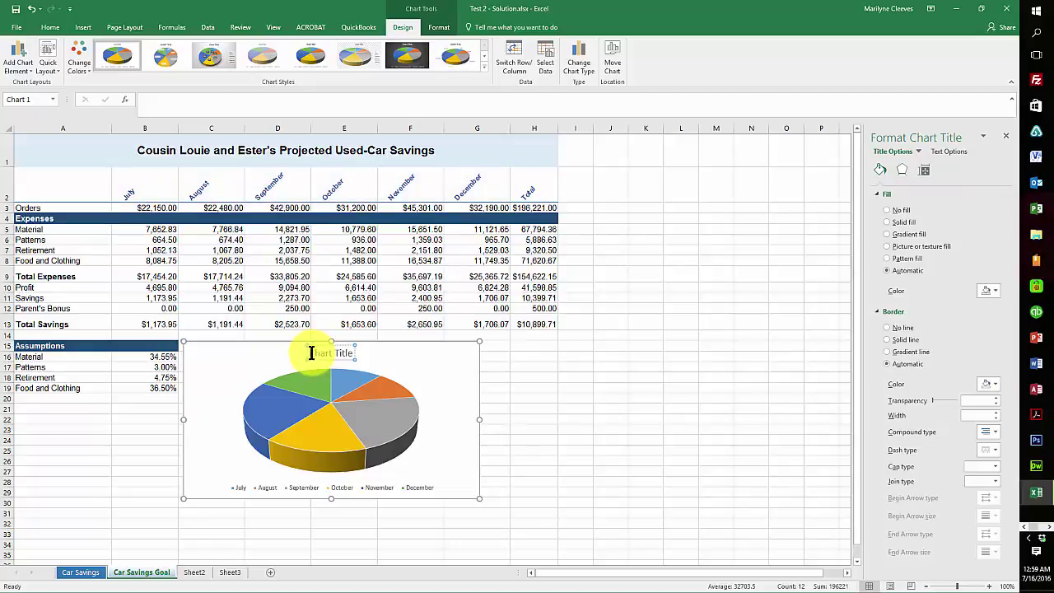
pyautogui.moveTo(311, 352); pyautogui.dragTo(353, 353)
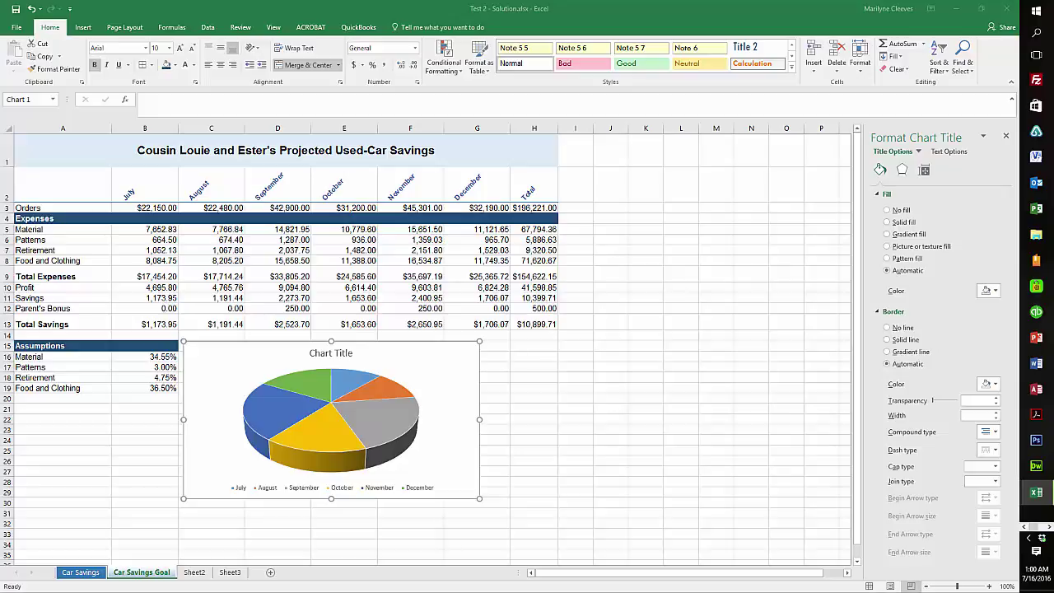
pyautogui.click(324, 350)
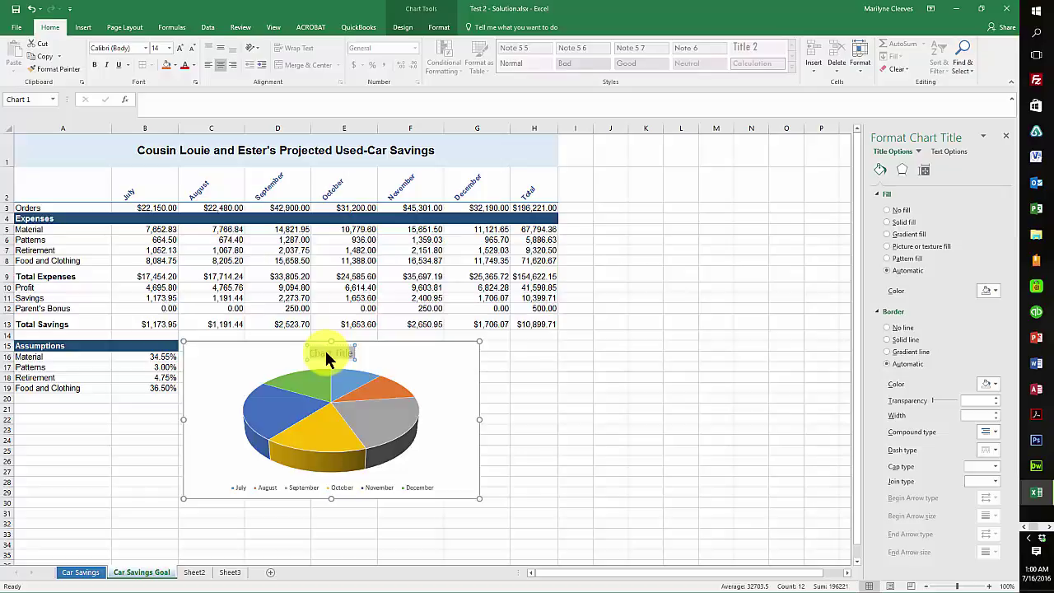
pyautogui.write('Sales')
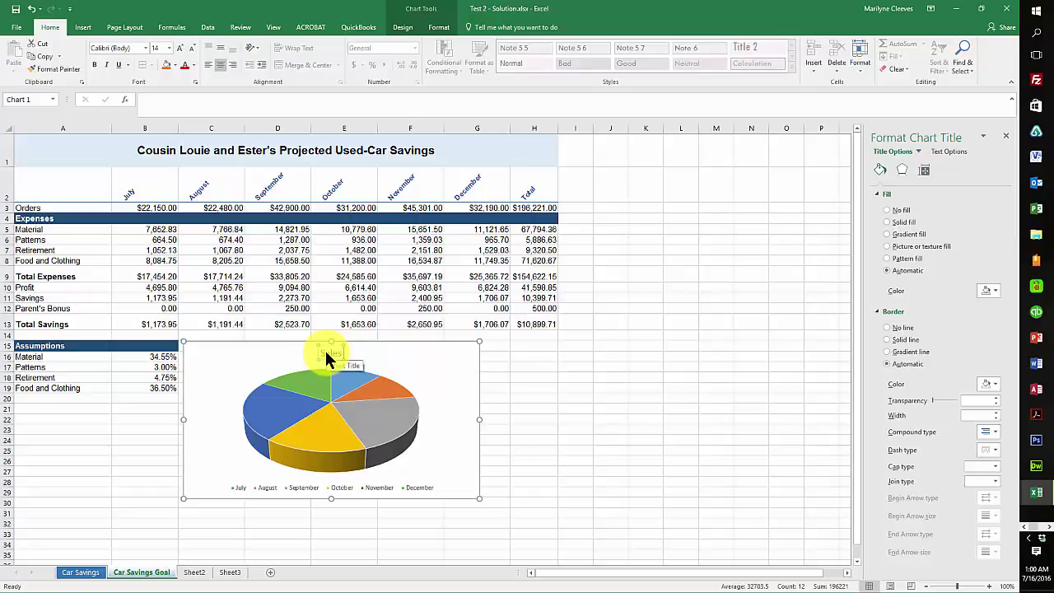
pyautogui.write(' Orders')
# Explode all slices of the Sales Orders pie chart by about 25%
pyautogui.click(374, 423)
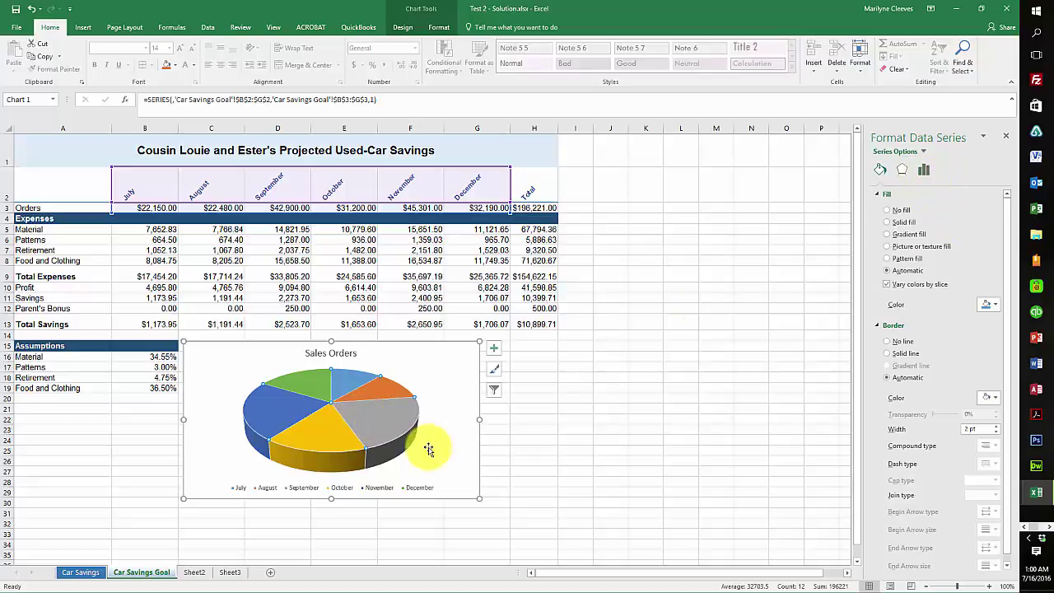
pyautogui.click(925, 171)
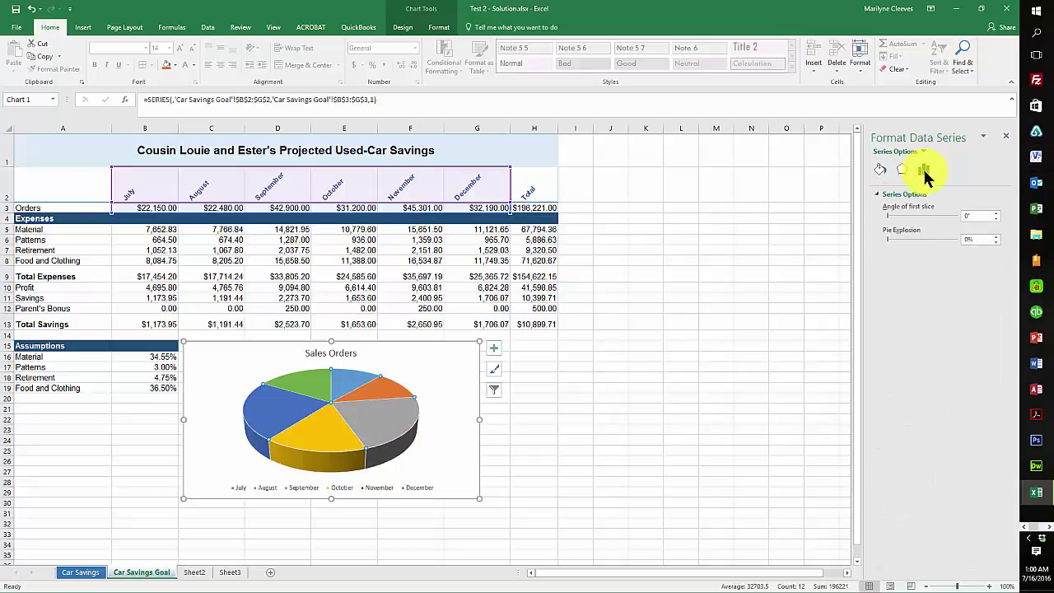
pyautogui.click(891, 238)
pyautogui.moveTo(899, 238); pyautogui.dragTo(893, 239)
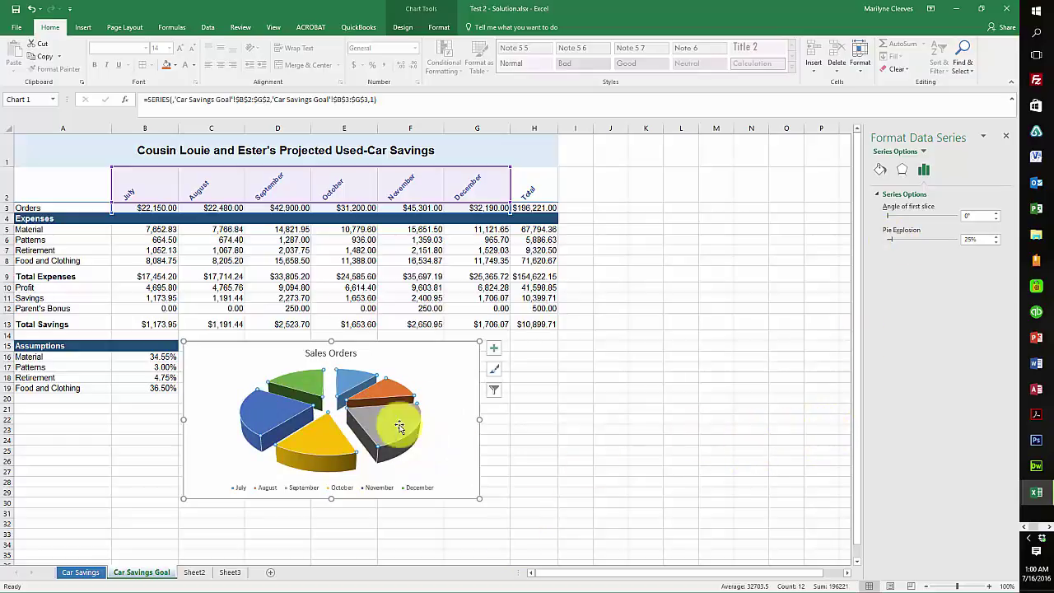
# Add data labels to the pie slices that show both the value and the percentage
pyautogui.moveTo(385, 432)
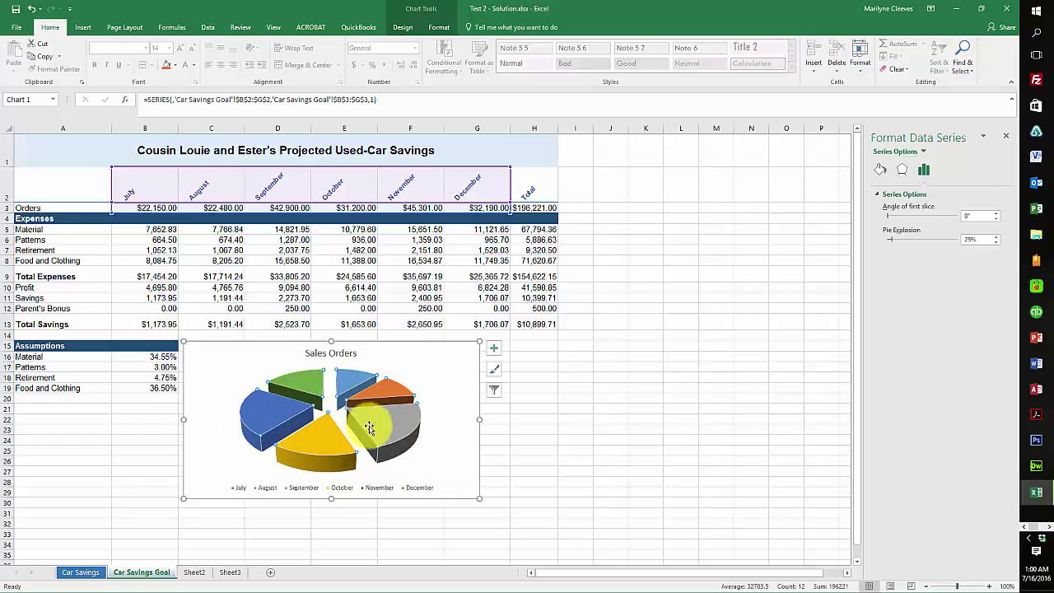
pyautogui.rightClick(380, 428)
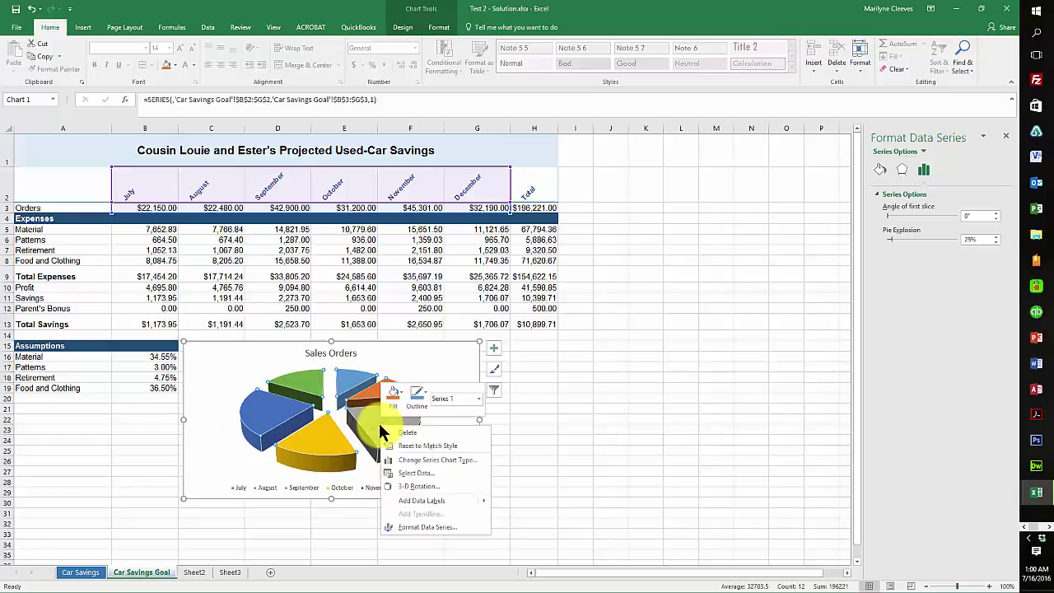
pyautogui.moveTo(426, 497)
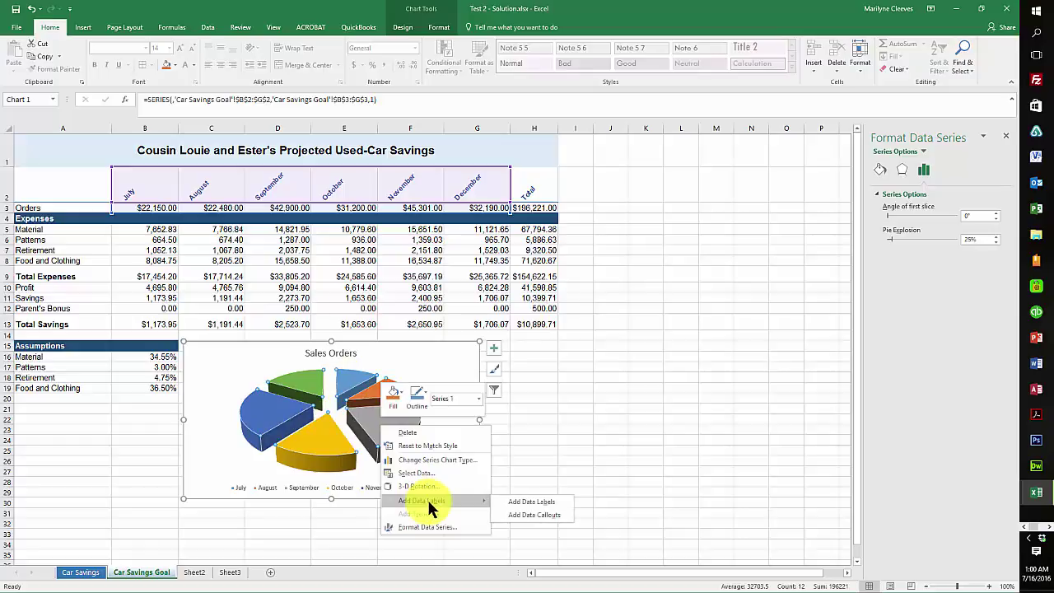
pyautogui.click(524, 502)
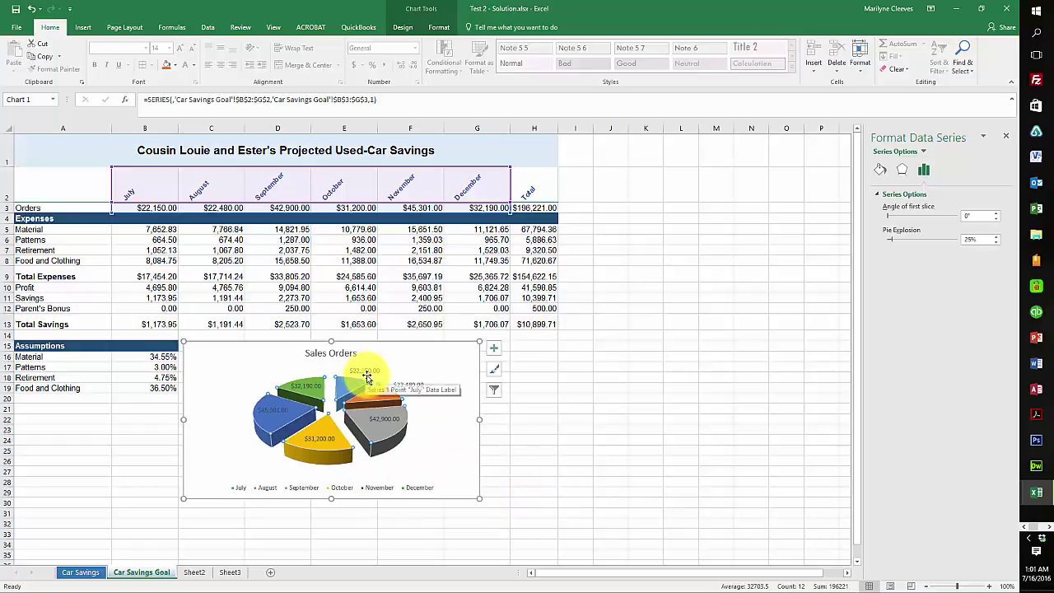
pyautogui.click(409, 386)
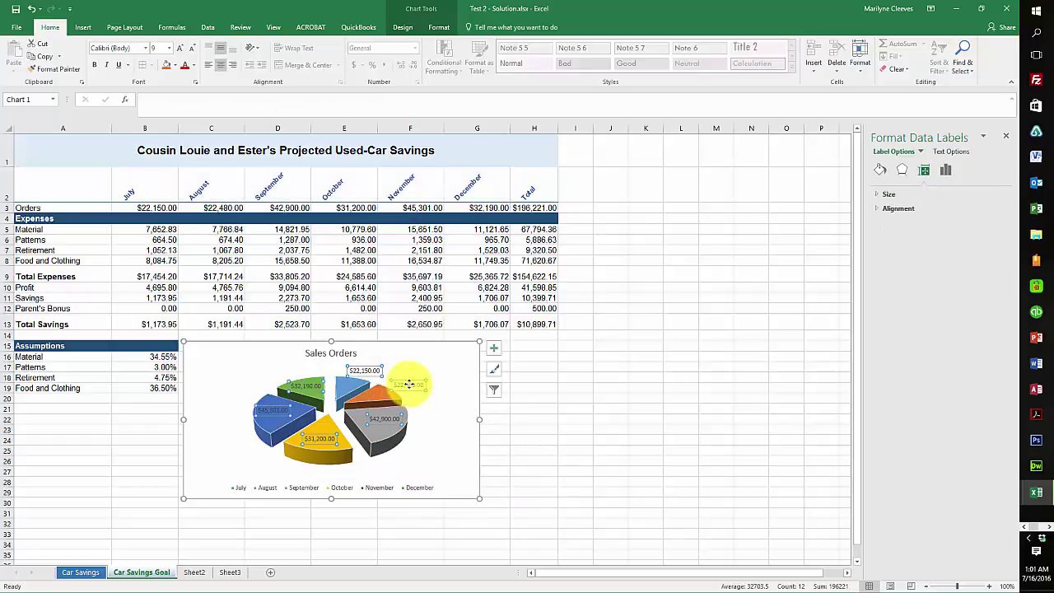
pyautogui.click(946, 170)
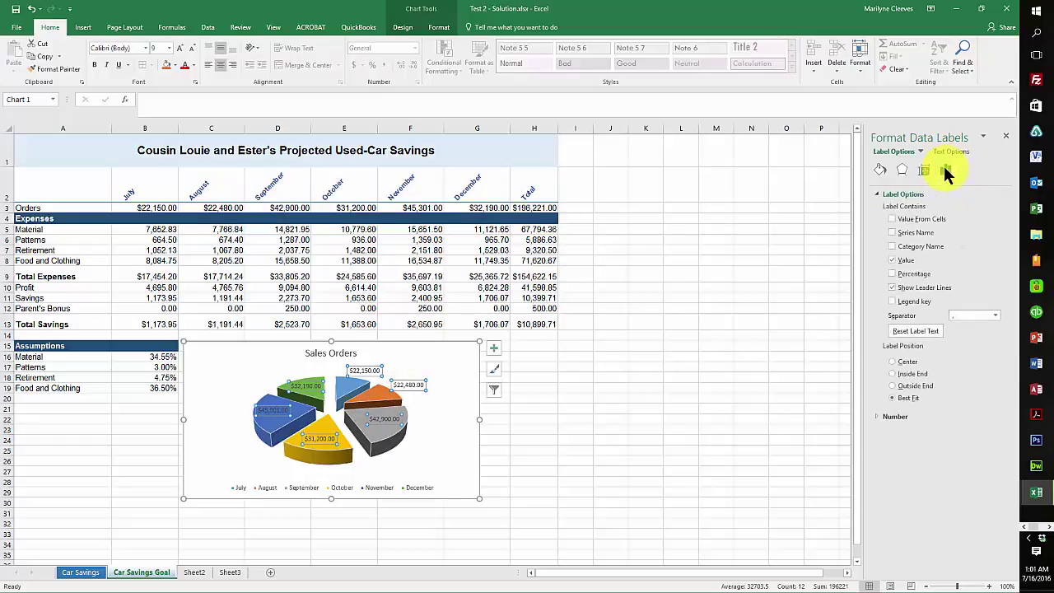
pyautogui.click(894, 275)
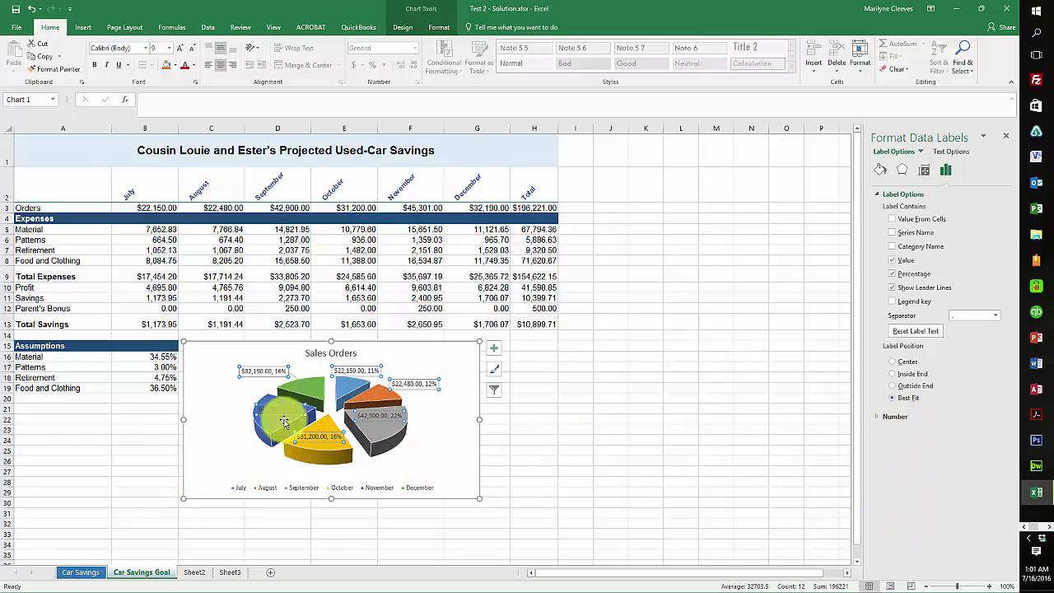
pyautogui.click(540, 423)
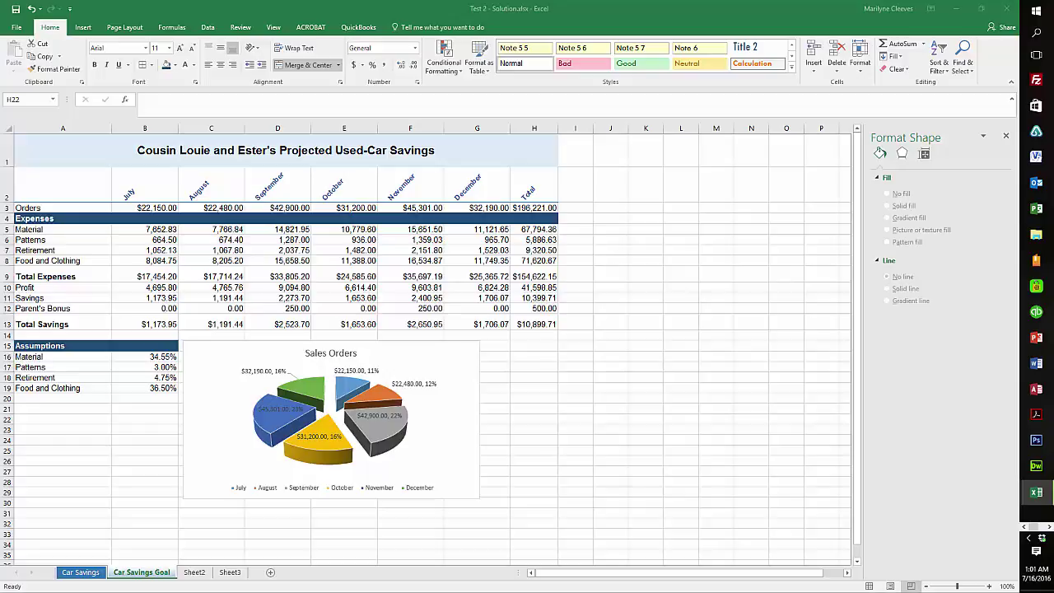
# Color the Car Savings Goal sheet tab with the dark green theme color
pyautogui.rightClick(155, 574)
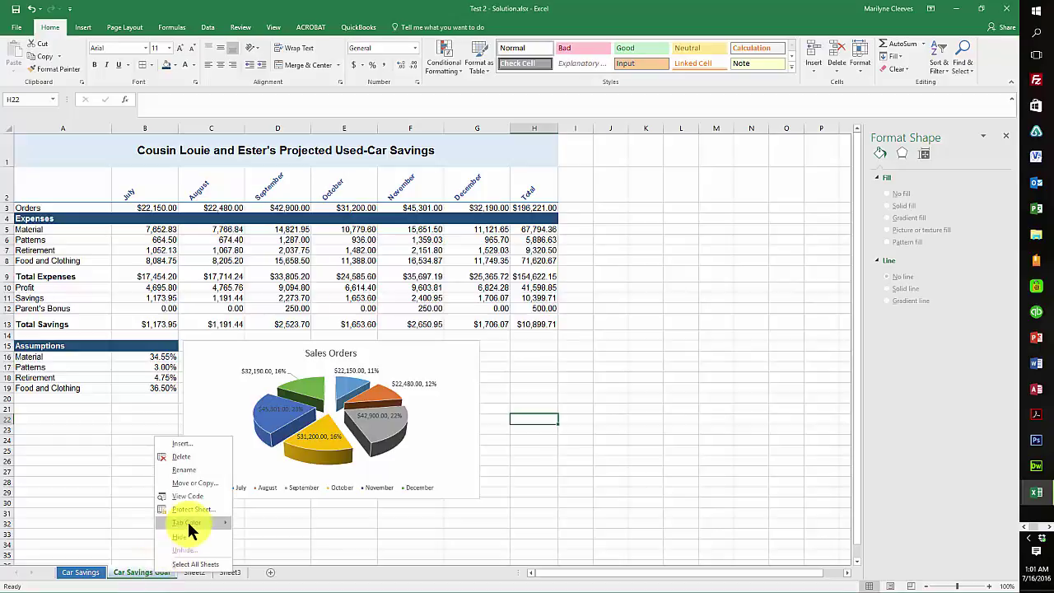
pyautogui.moveTo(188, 530)
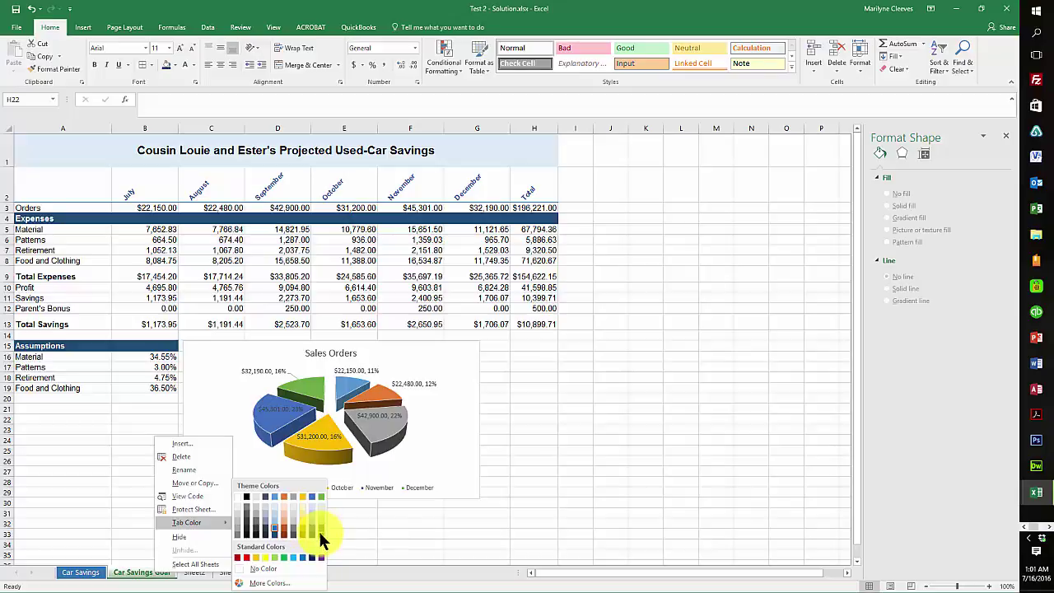
pyautogui.click(318, 532)
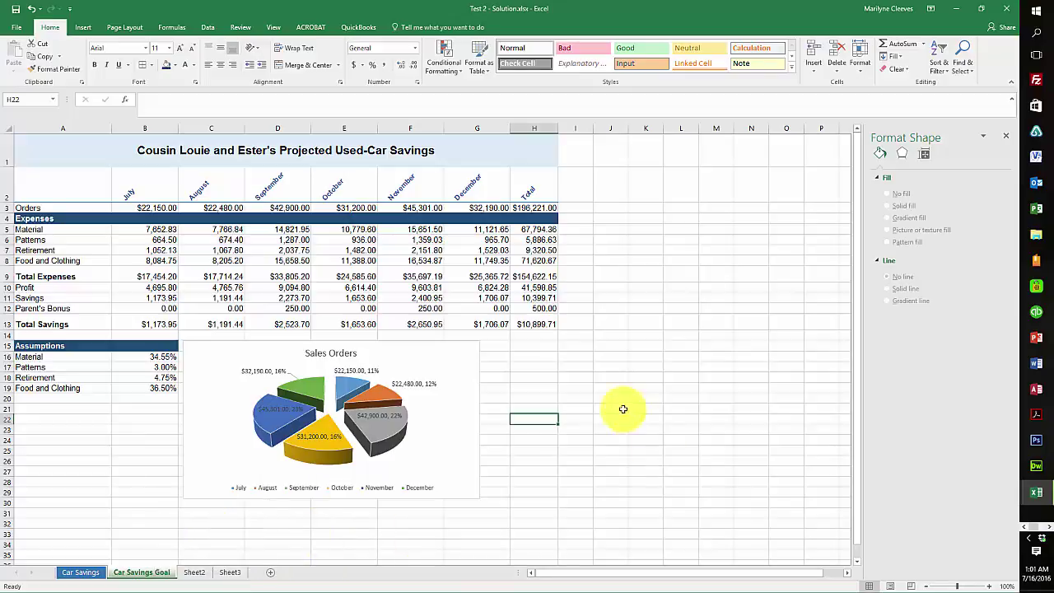
pyautogui.click(536, 357)
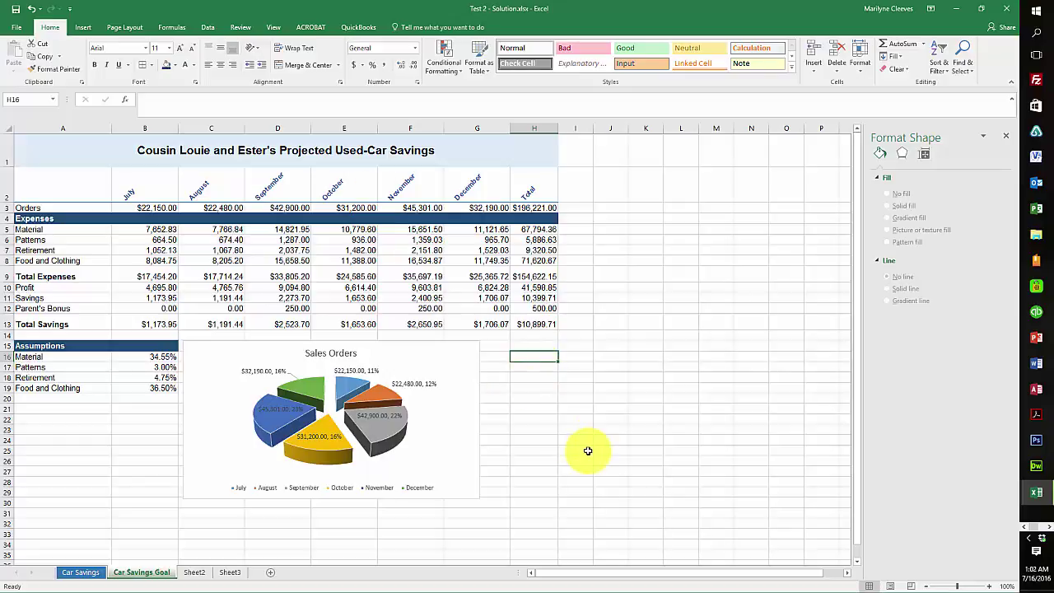
# Use Goal Seek to bring the Total Savings total in H13 to 16084.49 by changing the Material percentage in B16, and keep the solution
pyautogui.click(537, 324)
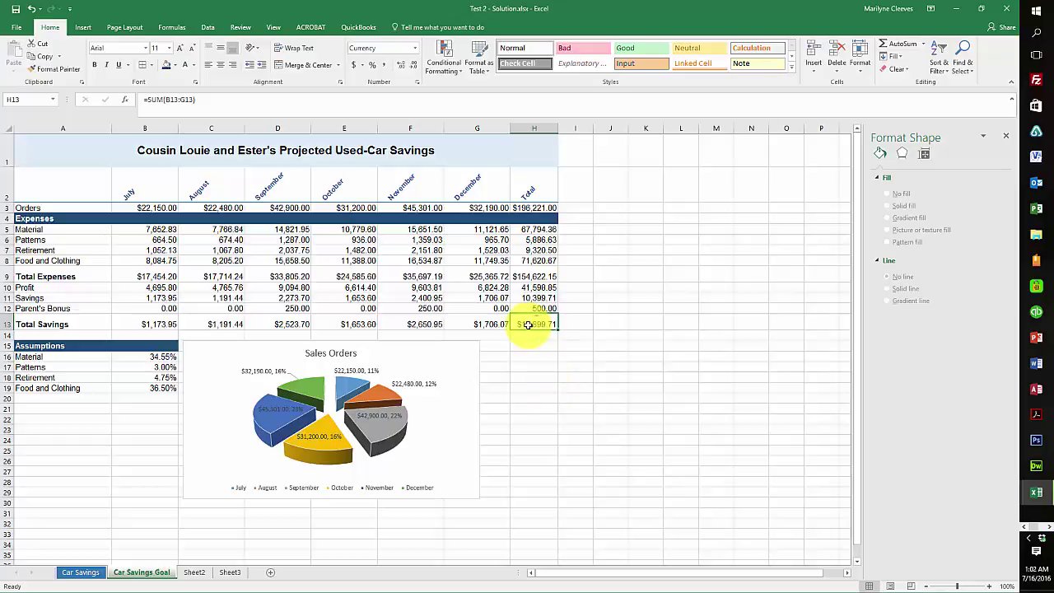
pyautogui.click(207, 27)
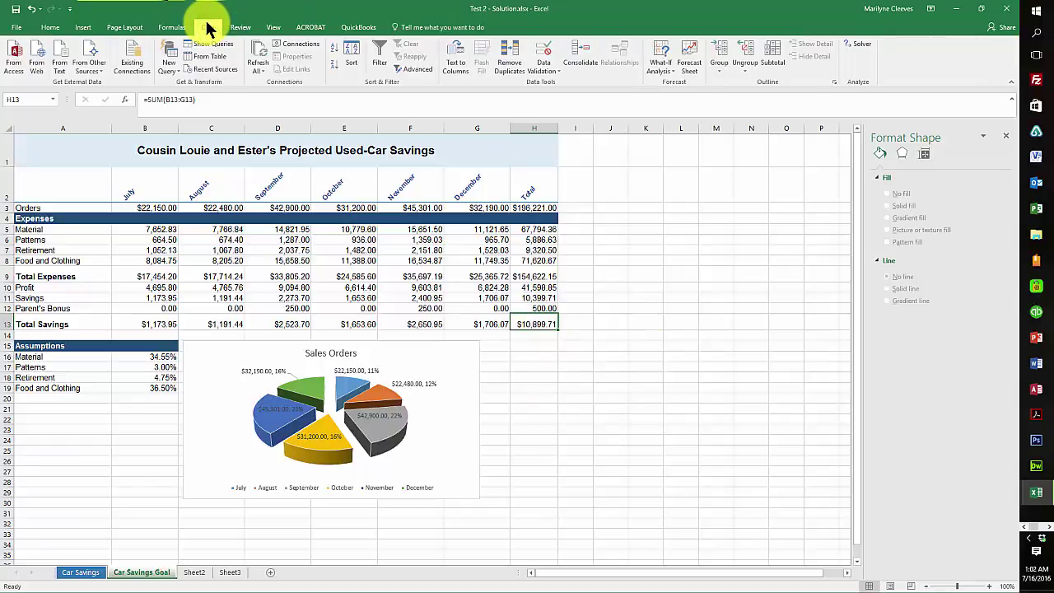
pyautogui.click(666, 72)
pyautogui.click(664, 71)
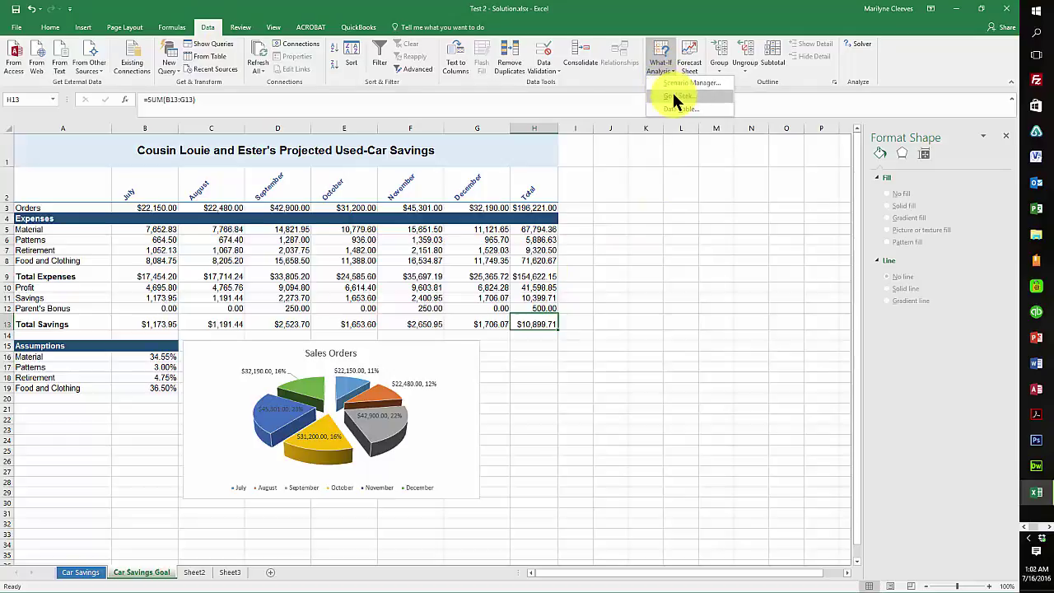
pyautogui.click(674, 97)
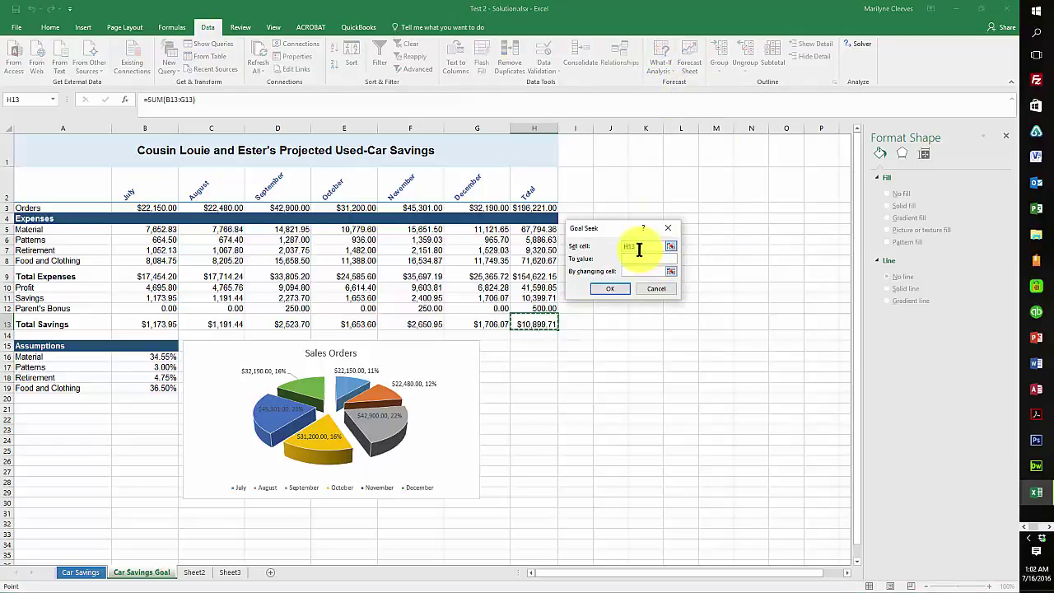
pyautogui.click(633, 254)
pyautogui.write('16084.49')
pyautogui.click(644, 270)
pyautogui.click(145, 359)
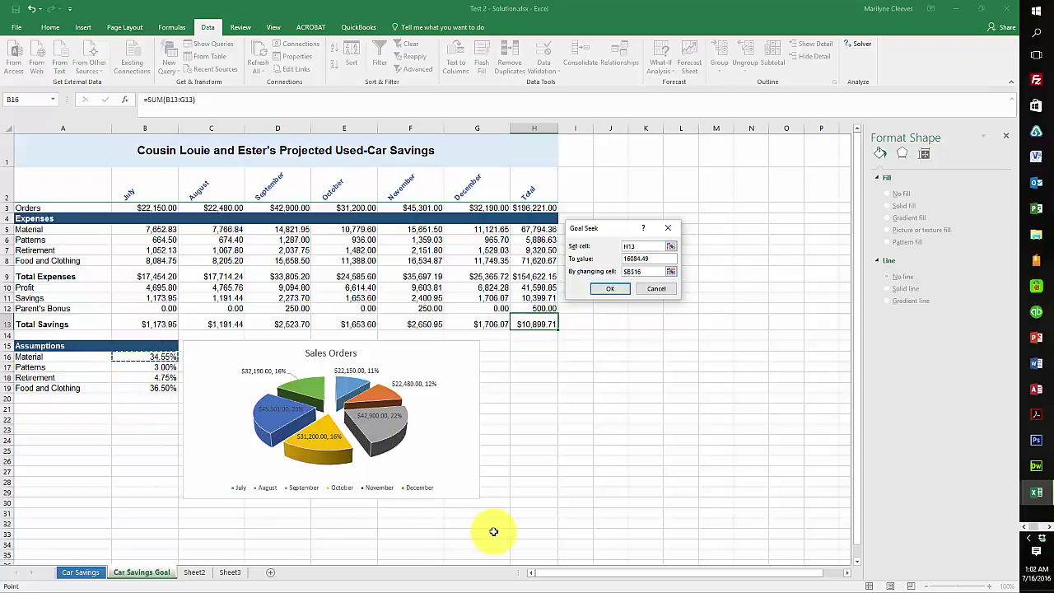
pyautogui.click(612, 290)
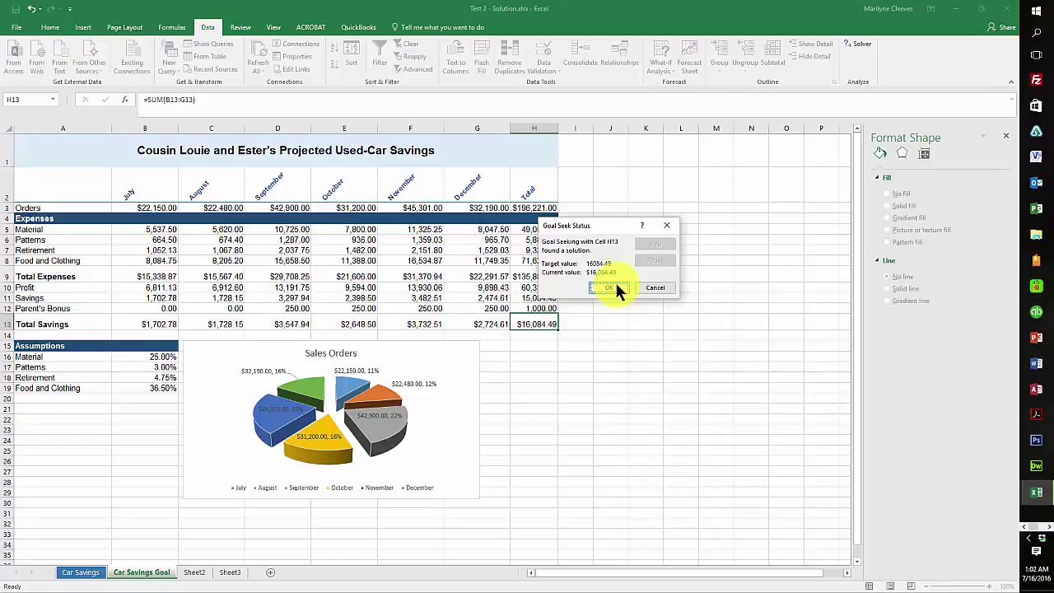
pyautogui.click(610, 286)
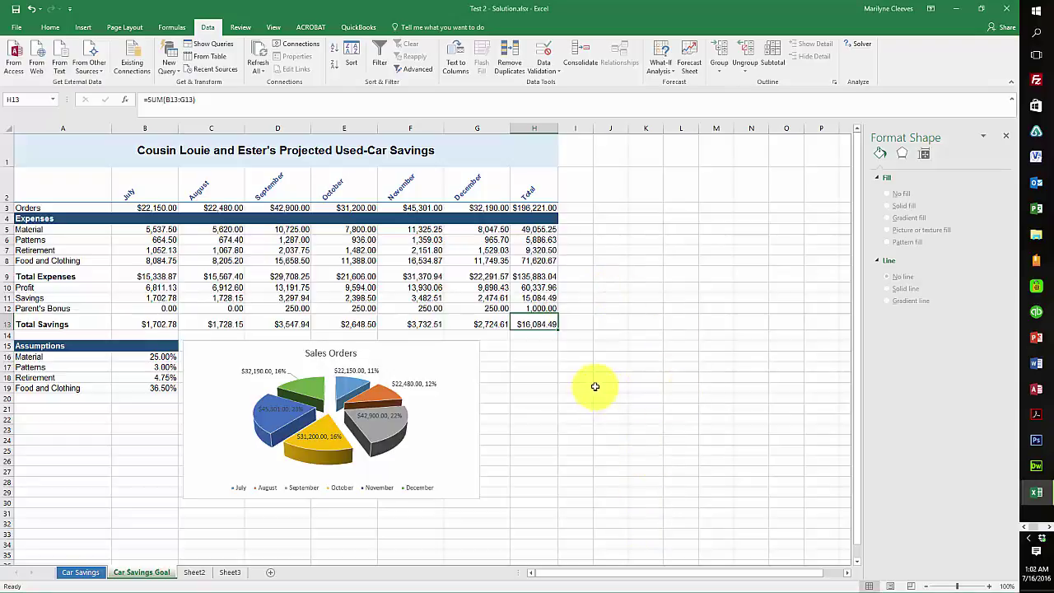
pyautogui.click(541, 393)
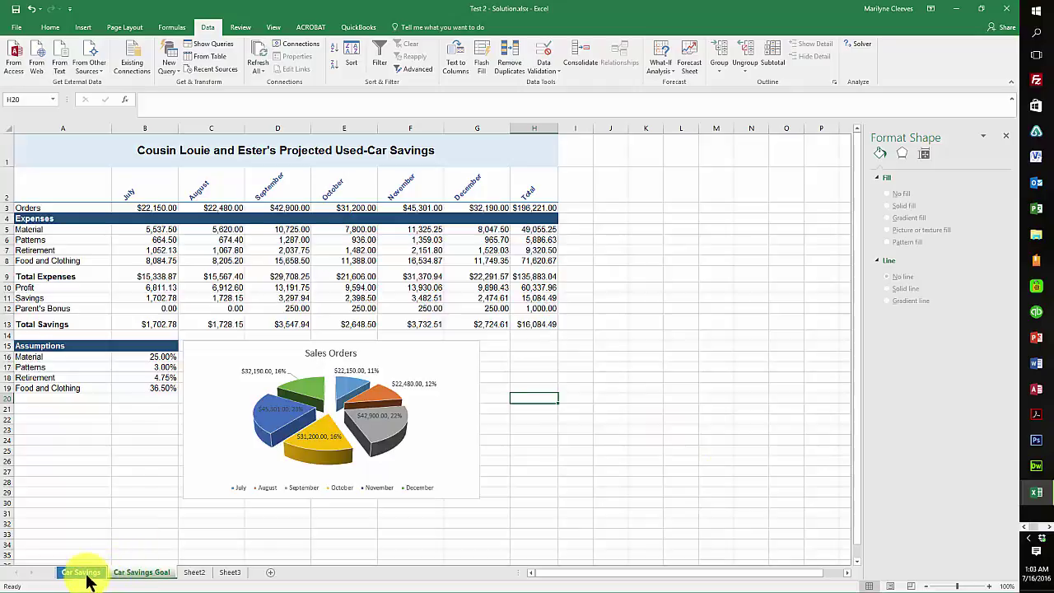
# Group the Car Savings and Car Savings Goal sheets and set them to landscape, fit to 1 page wide by 1 tall
pyautogui.keyDown('ctrl'); pyautogui.click(81, 572); pyautogui.keyUp('ctrl')
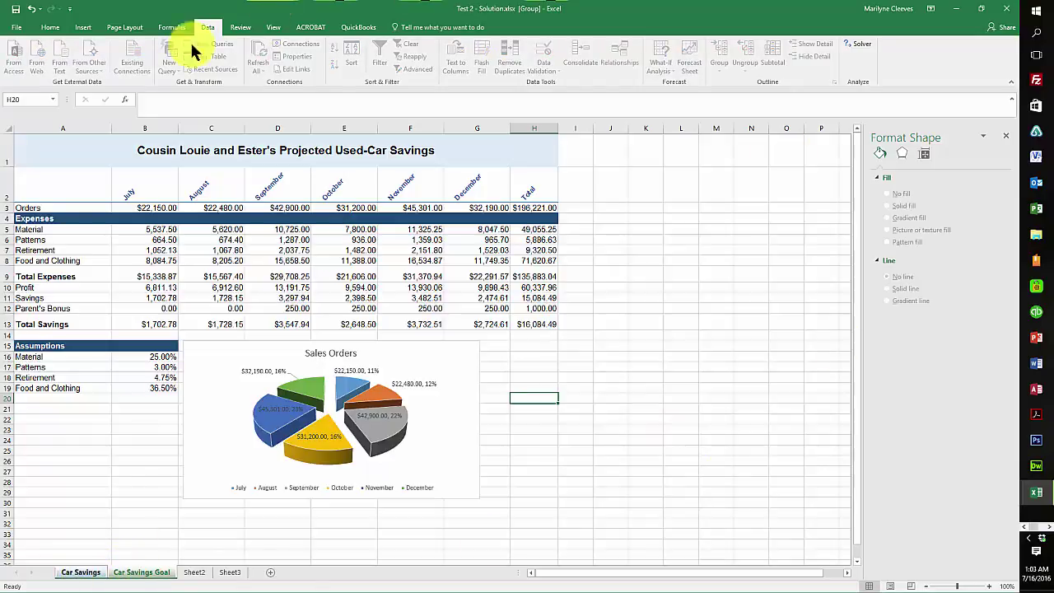
pyautogui.click(119, 28)
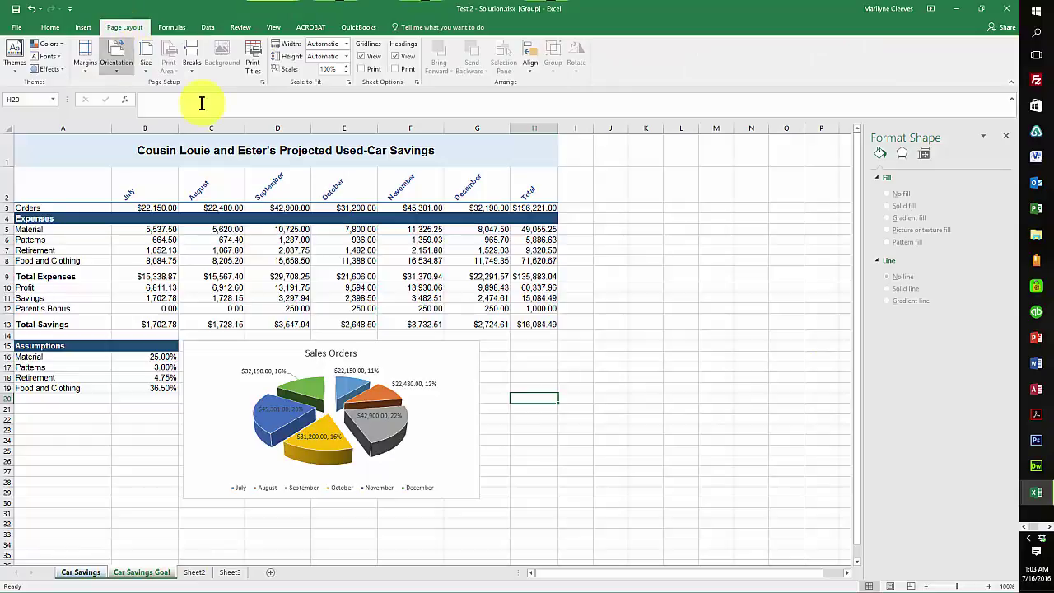
pyautogui.click(259, 74)
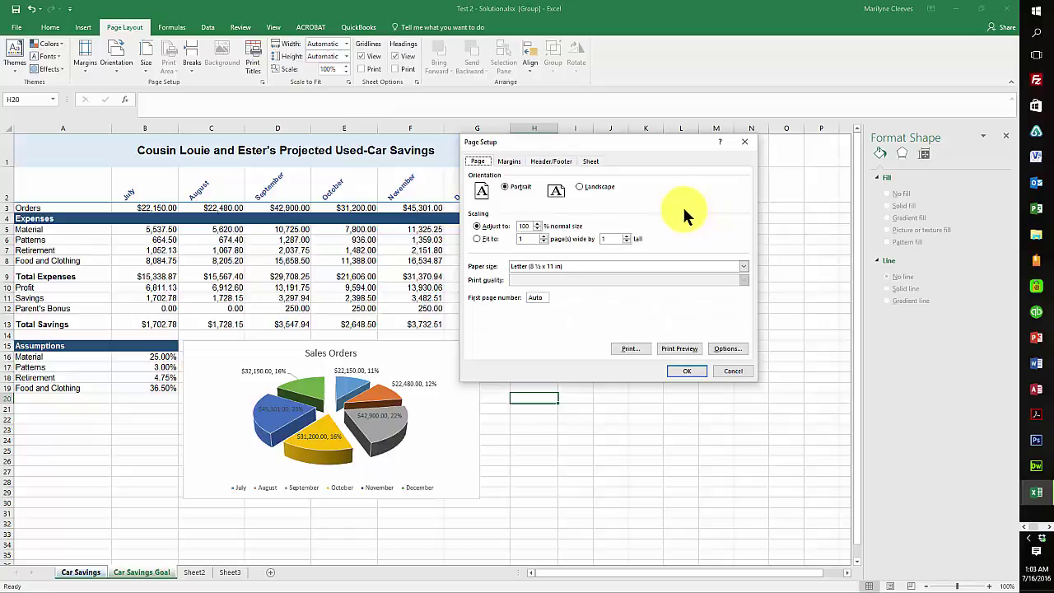
pyautogui.click(585, 188)
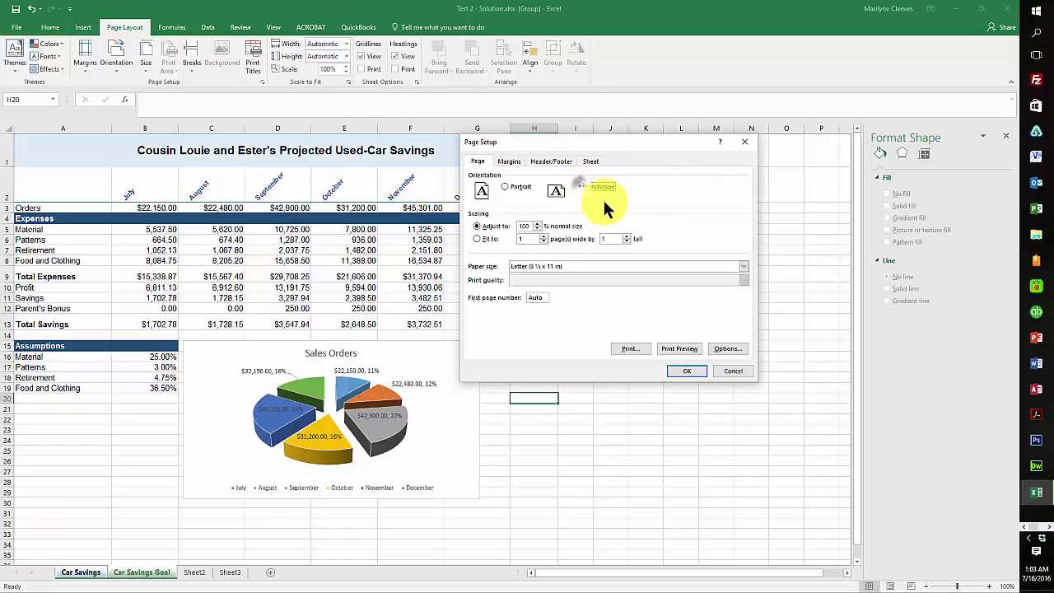
pyautogui.click(477, 239)
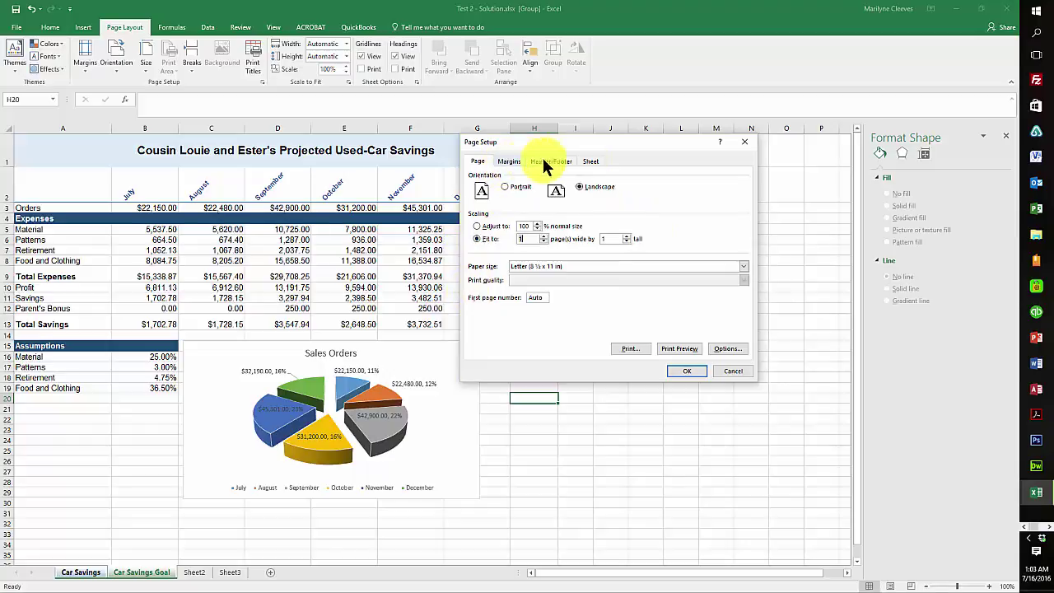
# Center the grouped sheets on the page both horizontally and vertically
pyautogui.click(509, 162)
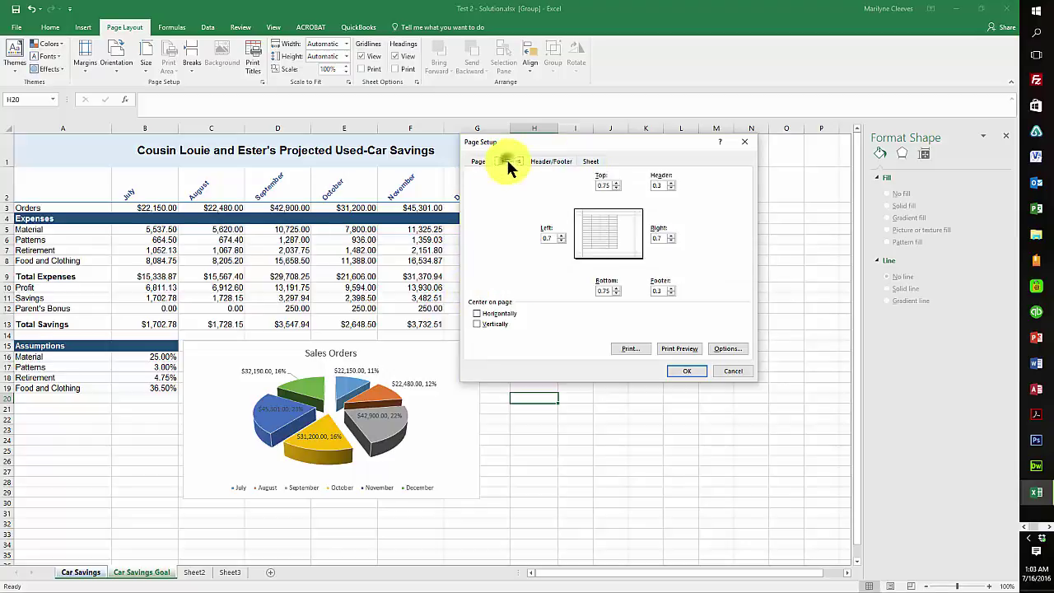
pyautogui.click(476, 313)
pyautogui.click(476, 324)
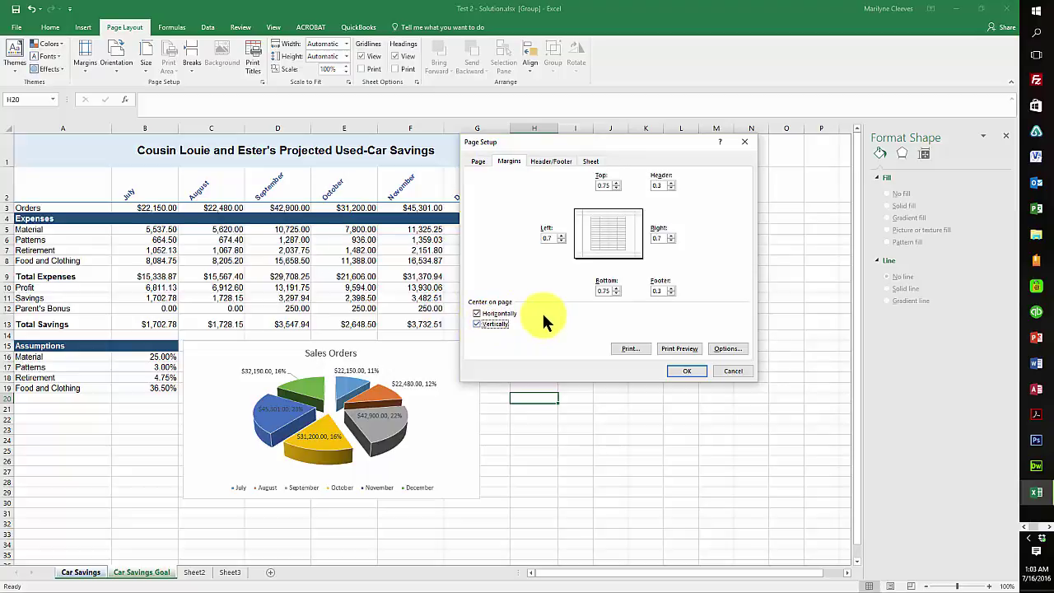
# Create a custom footer with "Student Name" in the left section and the current date code in the center section
pyautogui.click(547, 160)
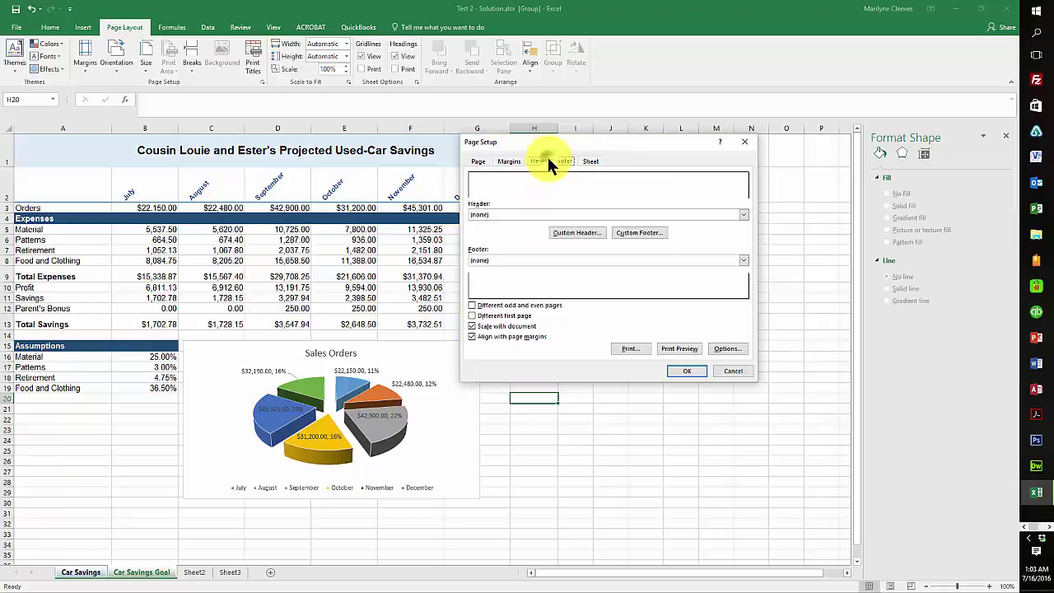
pyautogui.click(651, 233)
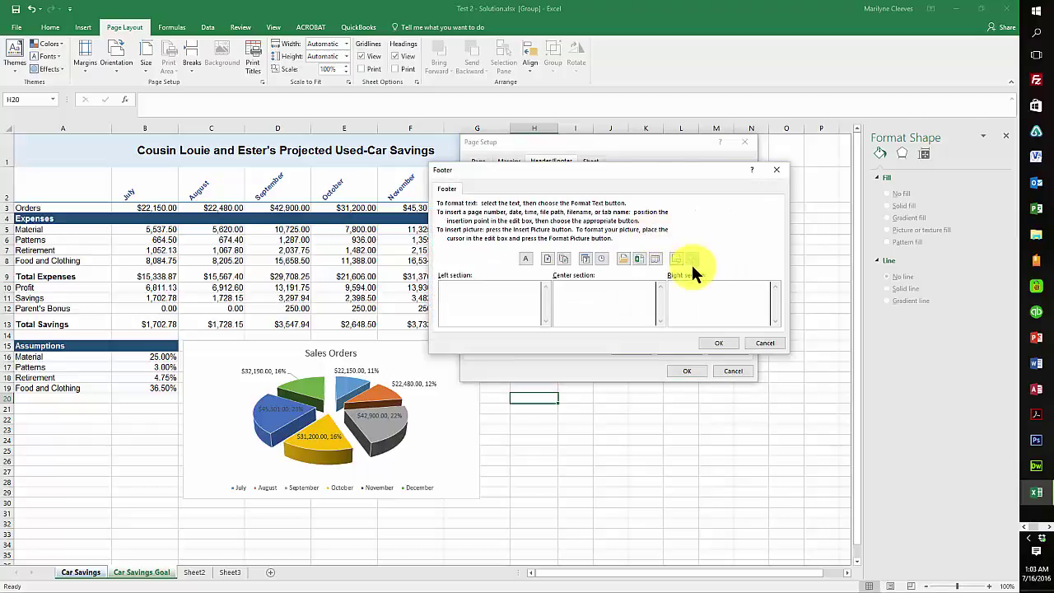
pyautogui.click(508, 301)
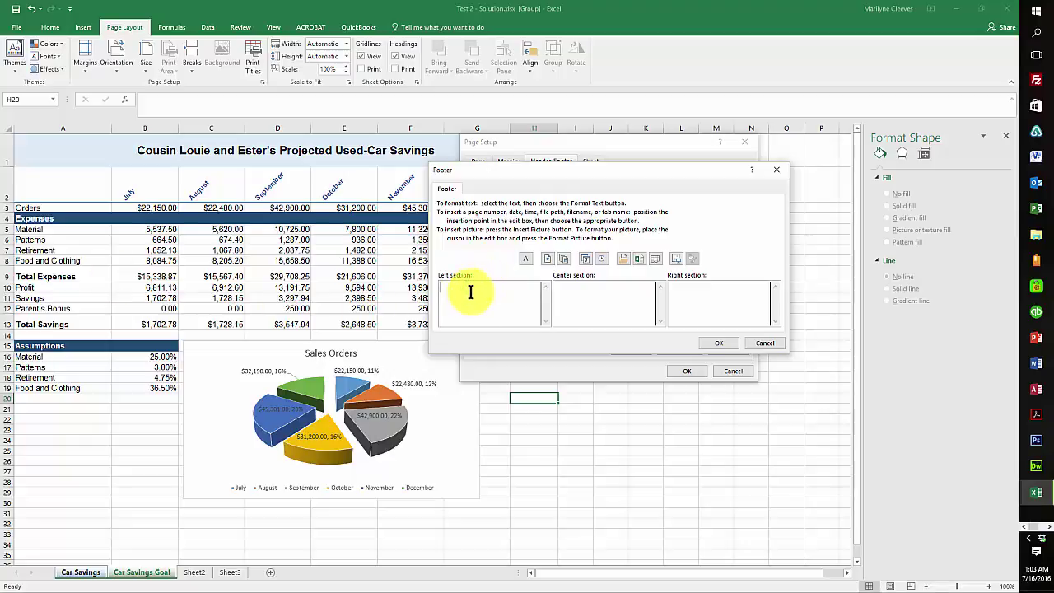
pyautogui.write('Student Name')
pyautogui.press('Tab')
pyautogui.click(587, 262)
# Add the file name code and, on a second line, the sheet name code to the footer's right section, and apply the page setup
pyautogui.click(680, 287)
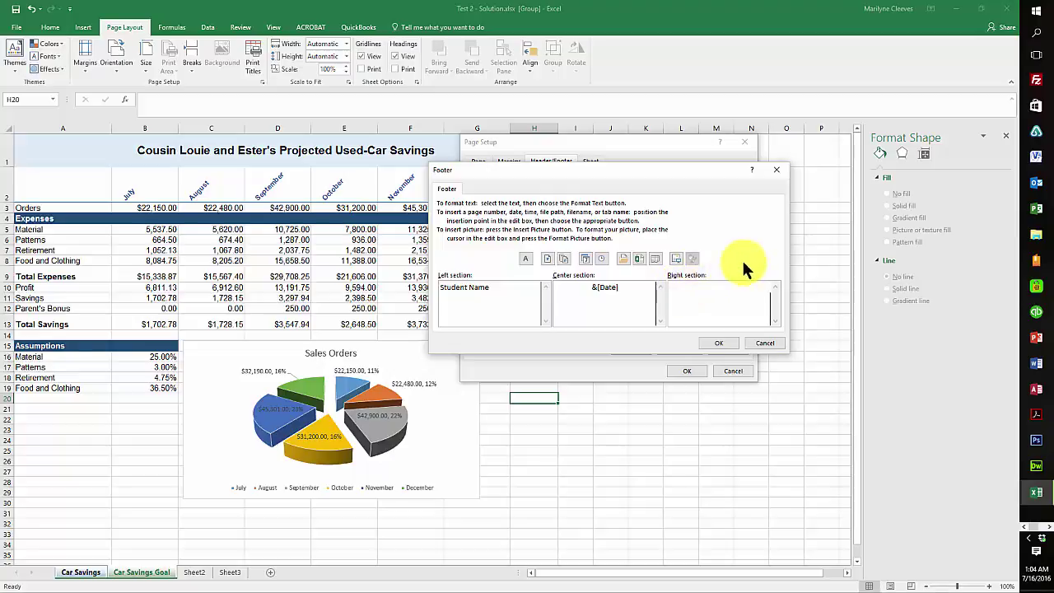
pyautogui.click(639, 261)
pyautogui.press('Return')
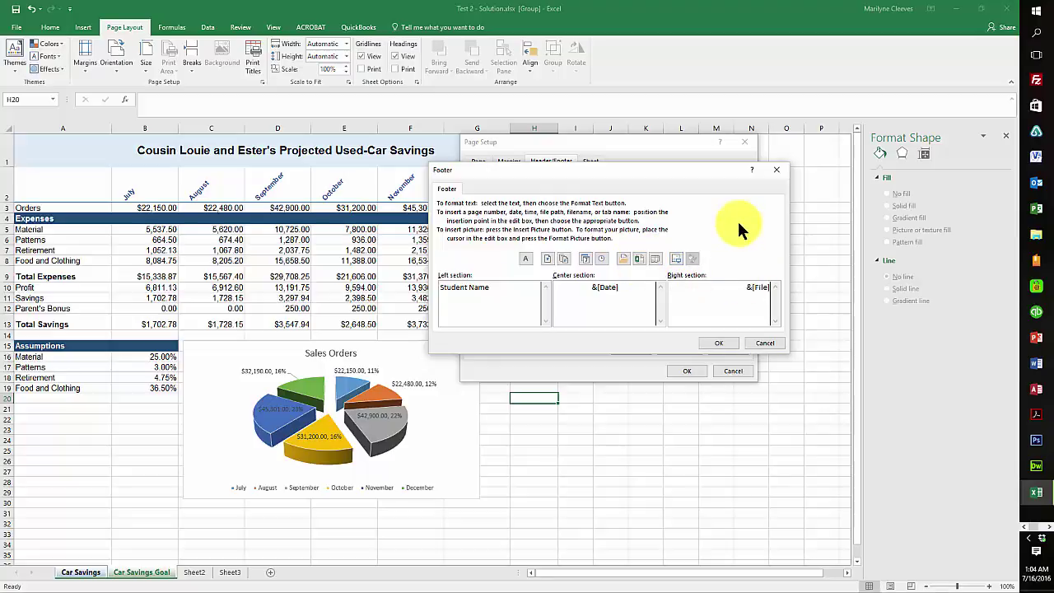
pyautogui.click(656, 259)
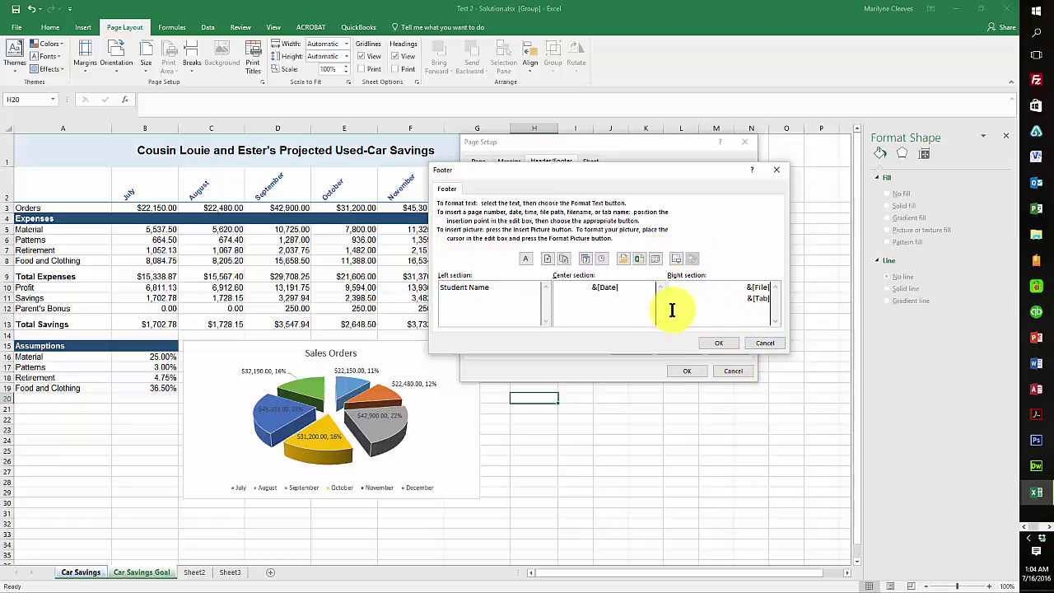
pyautogui.click(720, 344)
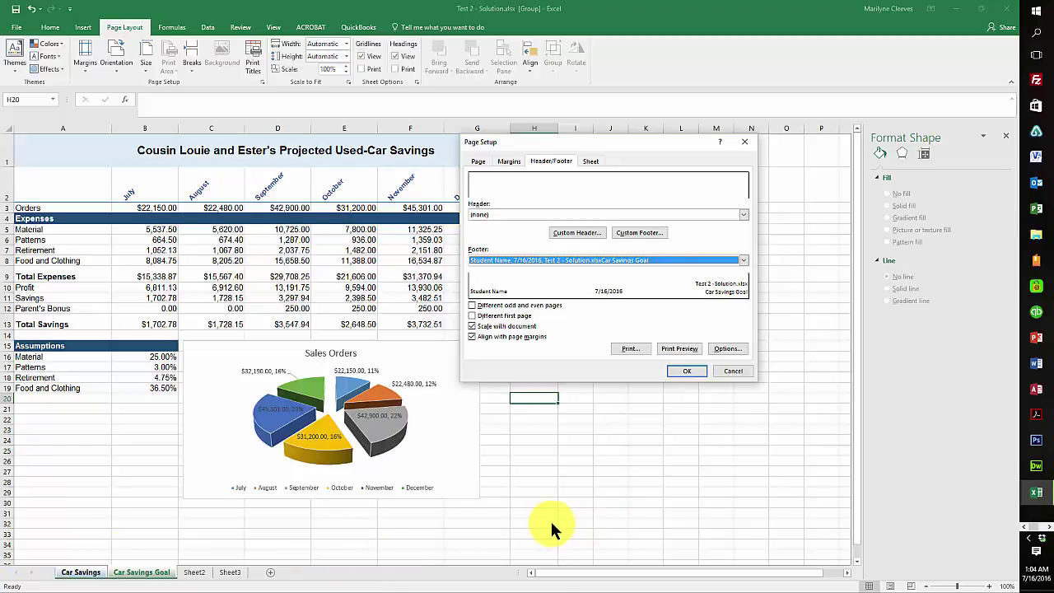
pyautogui.click(685, 371)
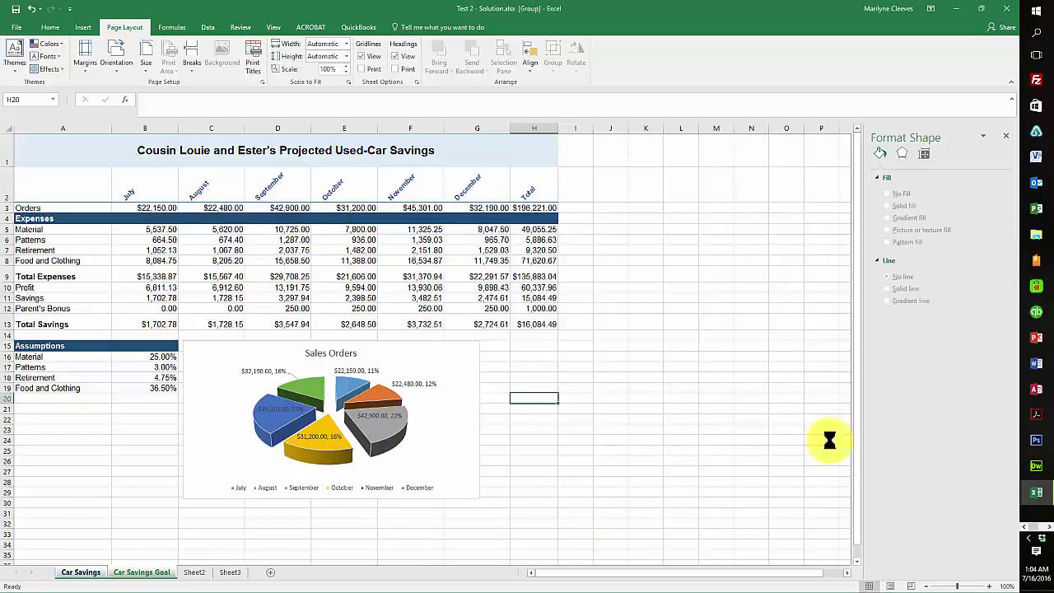
# Ungroup the sheets and select cell A24 on the Car Savings Goal sheet
pyautogui.rightClick(134, 572)
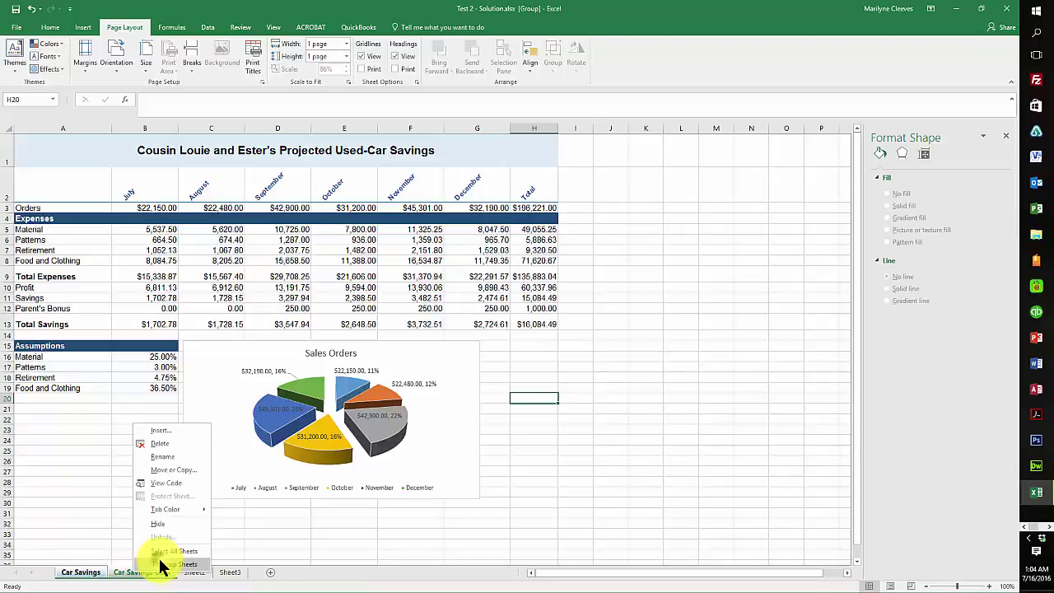
pyautogui.click(160, 564)
pyautogui.click(63, 436)
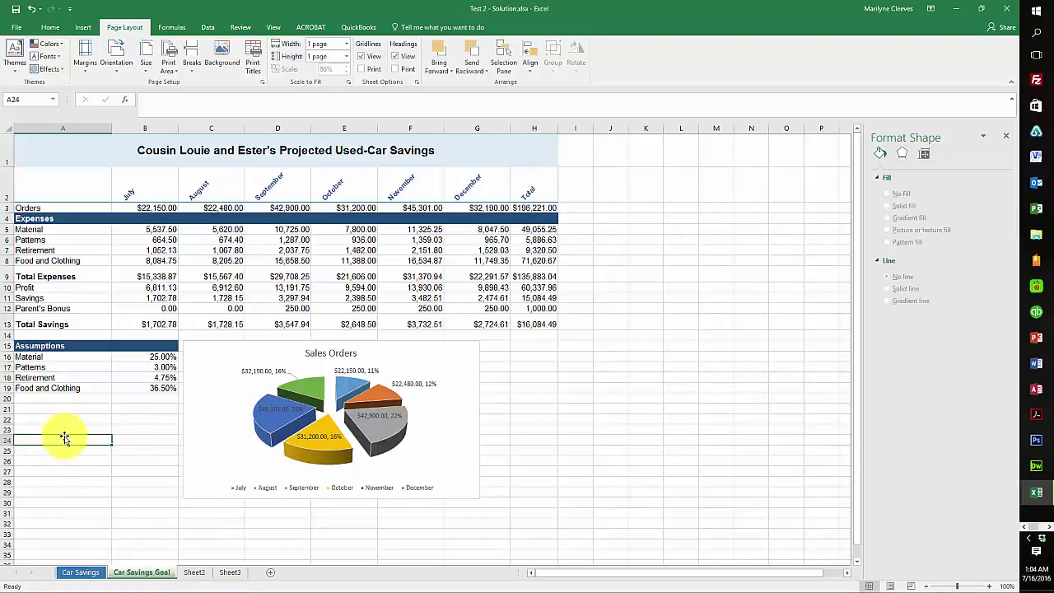